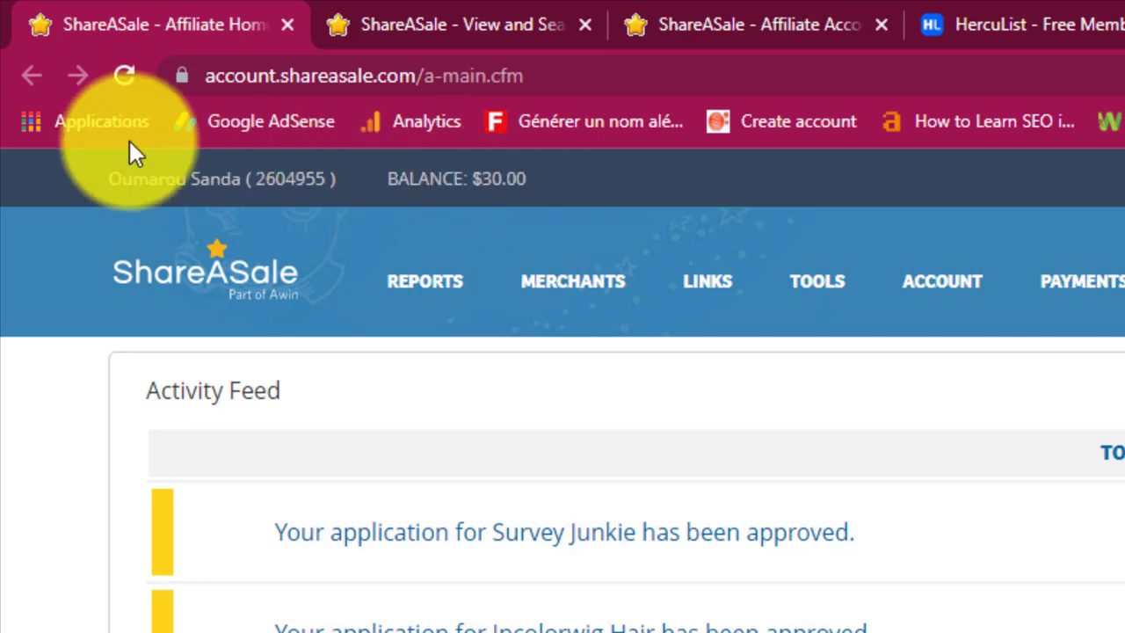
Reload the ShareASale affiliate home page that shows the Survey Junkie approval.
{"action": "left_click", "coordinate": [124, 76]}
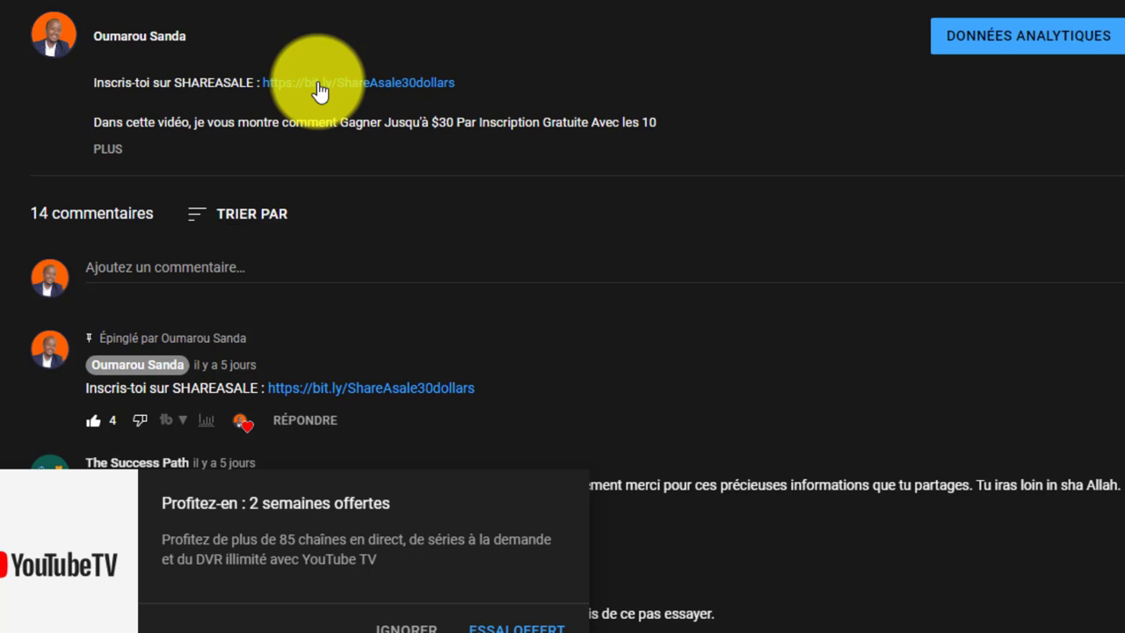
{"action": "left_click", "coordinate": [319, 92]}
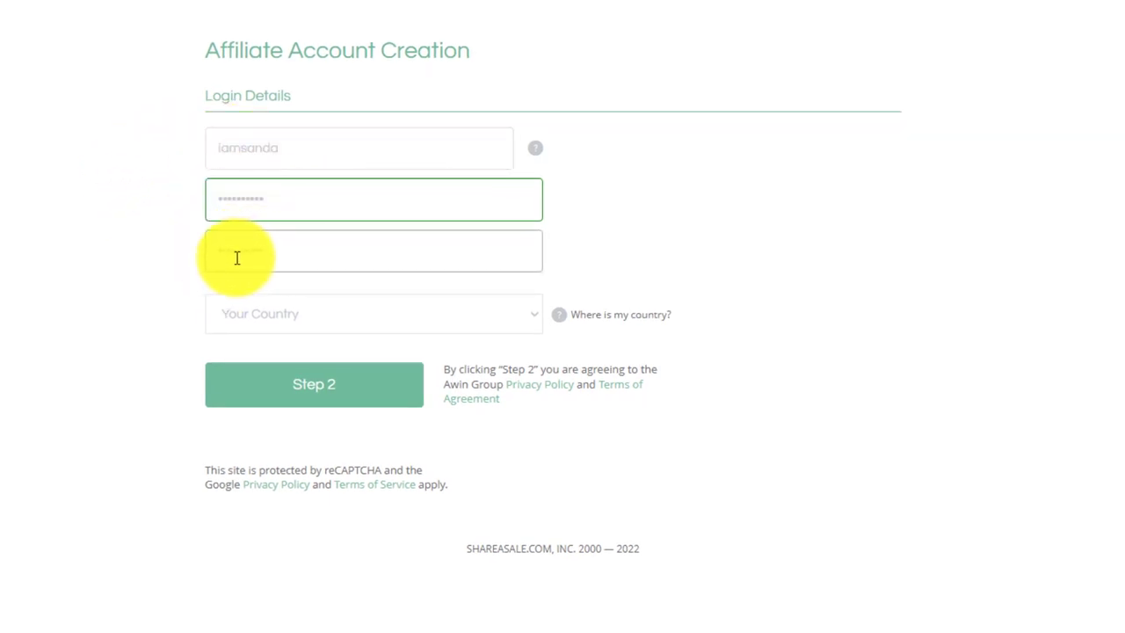
Choose Cameroon as the sign-up country and advance to the Website step.
{"action": "left_click", "coordinate": [294, 316]}
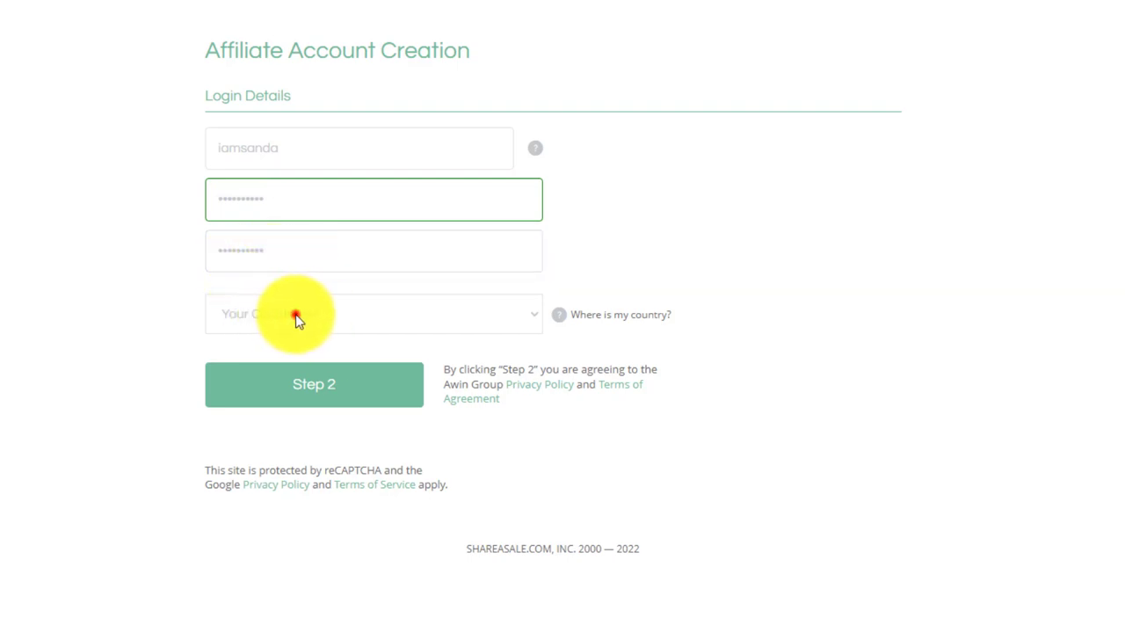
{"action": "scroll", "coordinate": [368, 179], "scroll_direction": "down", "scroll_amount": 10}
{"action": "scroll", "coordinate": [404, 151], "scroll_direction": "down", "scroll_amount": 20}
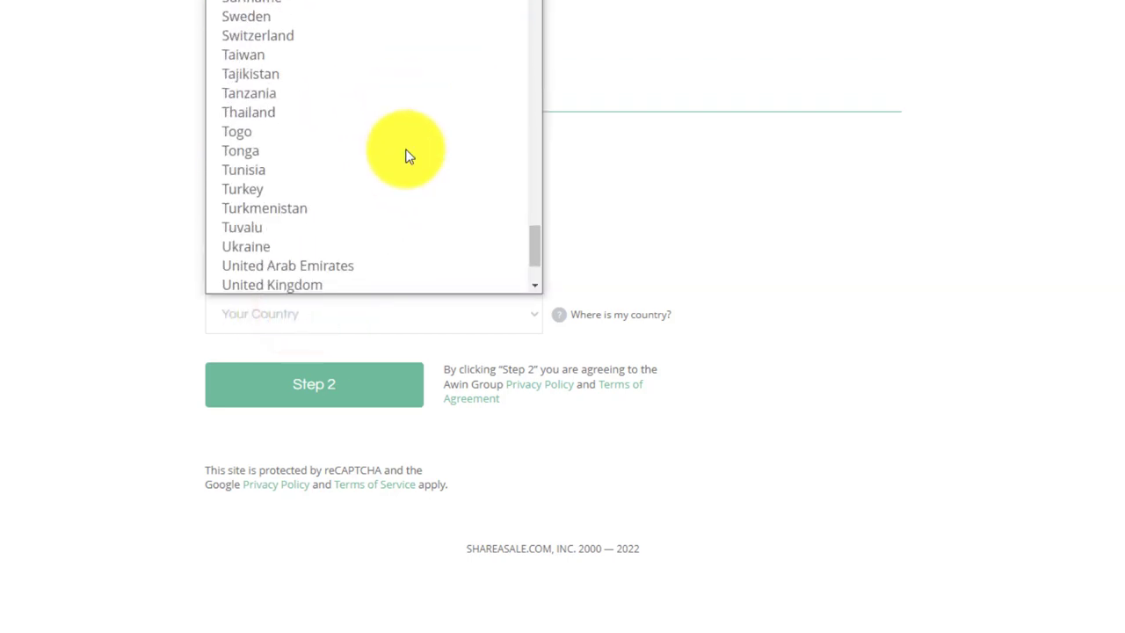
{"action": "scroll", "coordinate": [406, 155], "scroll_direction": "up", "scroll_amount": 16}
{"action": "scroll", "coordinate": [406, 155], "scroll_direction": "up", "scroll_amount": 16}
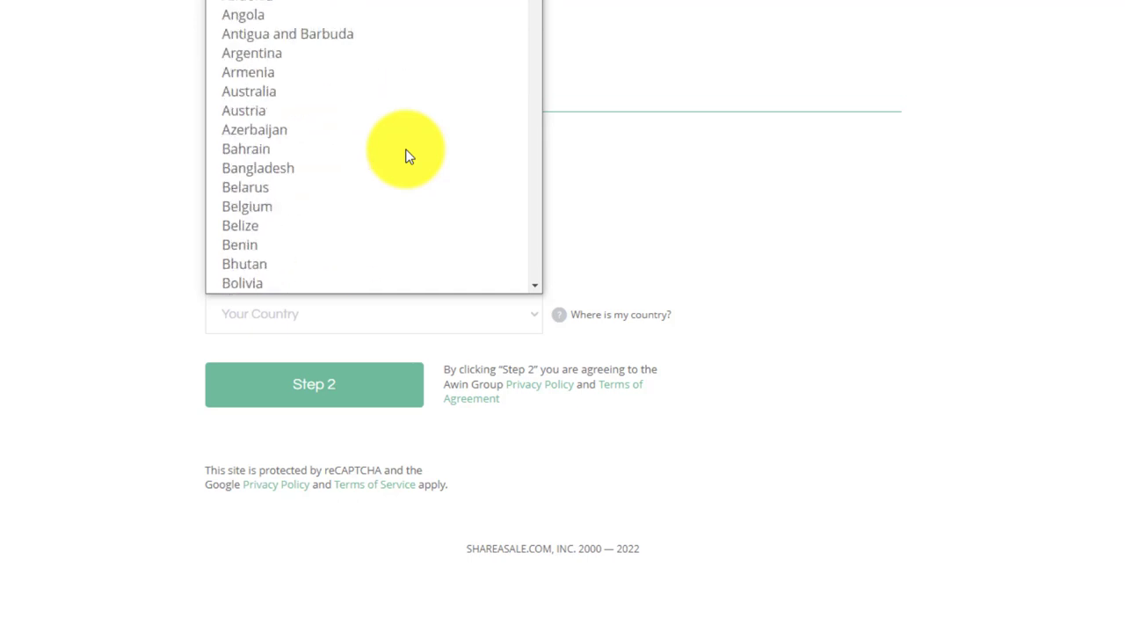
{"action": "scroll", "coordinate": [406, 156], "scroll_direction": "down", "scroll_amount": 5}
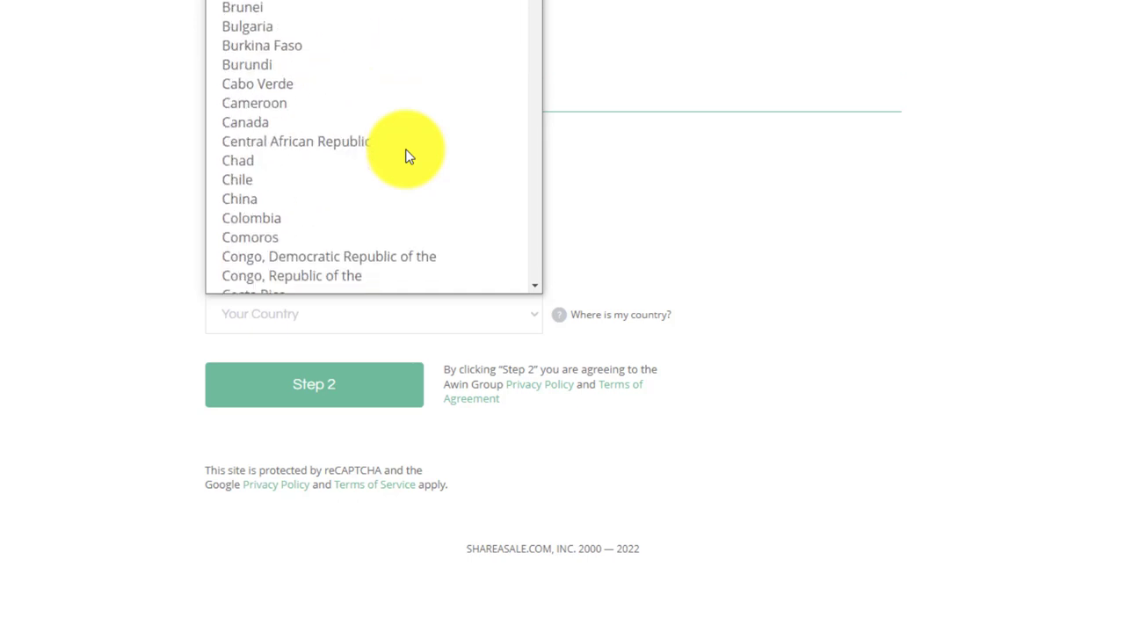
{"action": "left_click", "coordinate": [276, 102]}
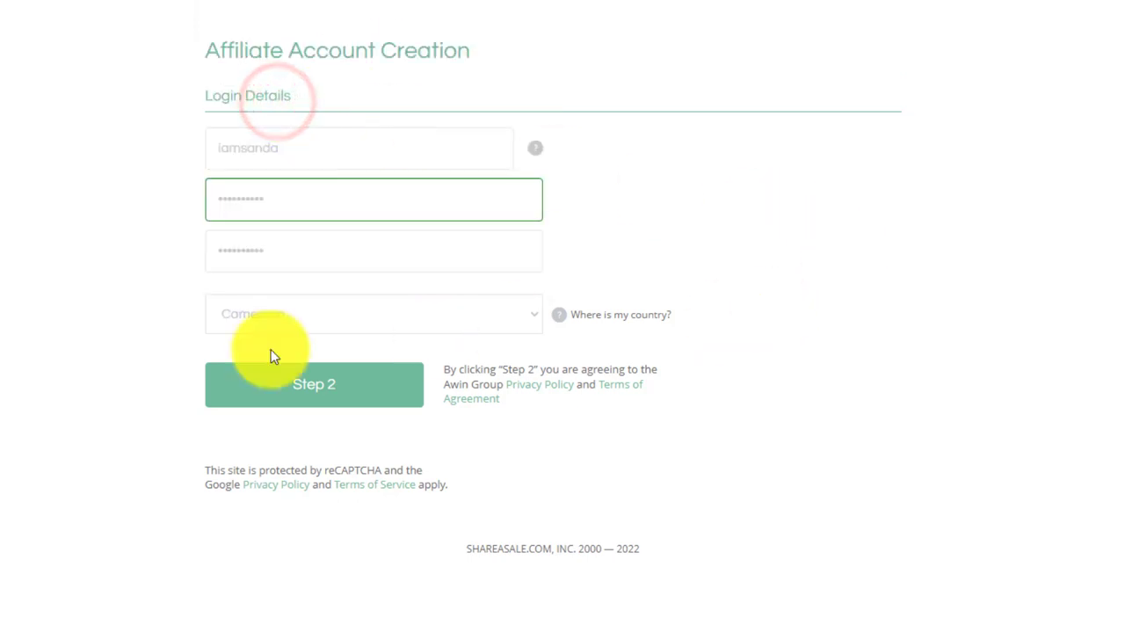
{"action": "left_click", "coordinate": [287, 401]}
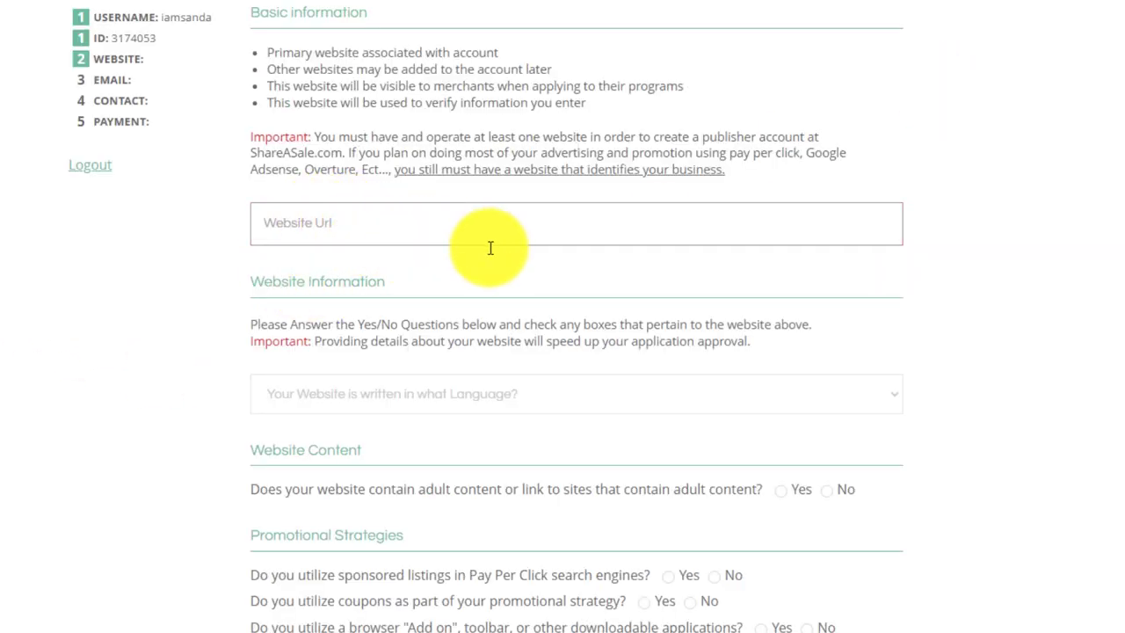
{"action": "left_click", "coordinate": [395, 242]}
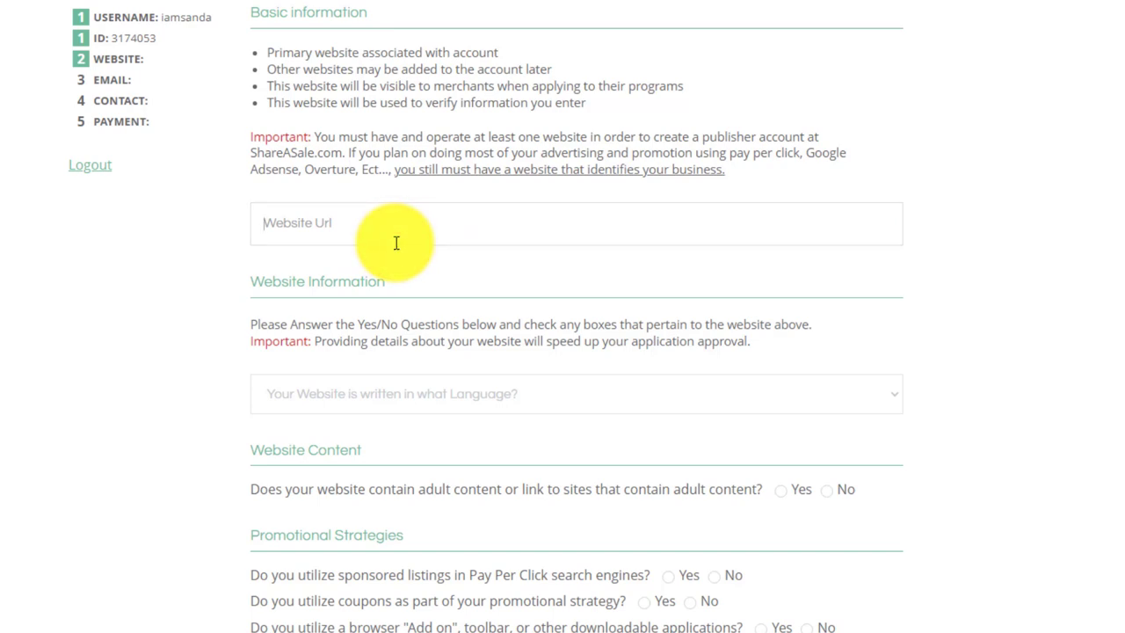
{"action": "type", "text": "https://wendooka.com"}
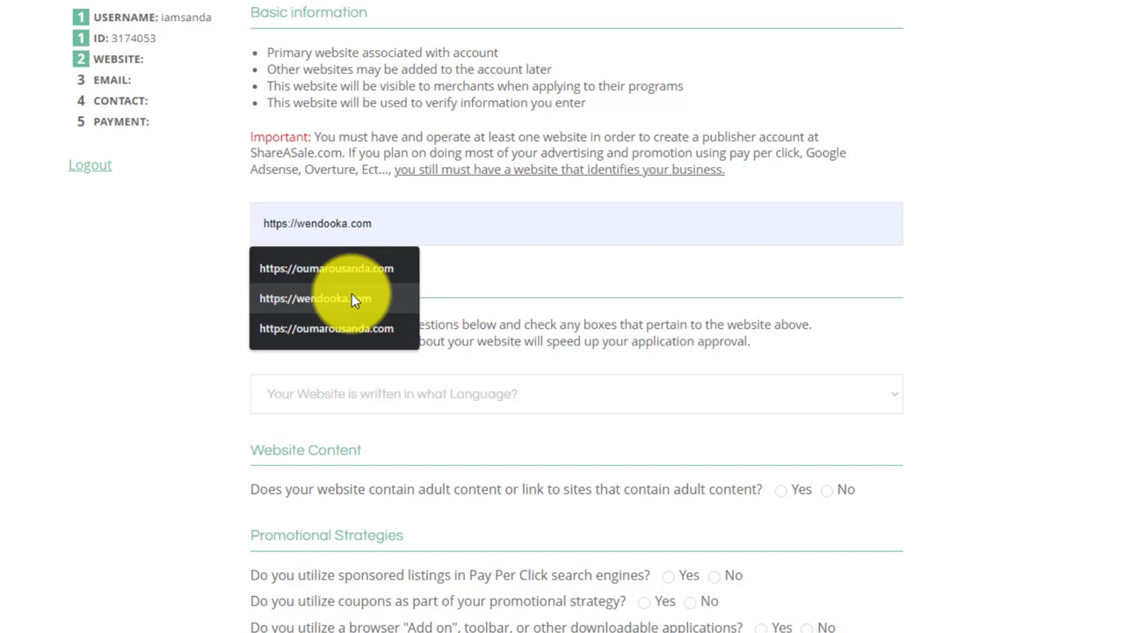
{"action": "left_click", "coordinate": [351, 298]}
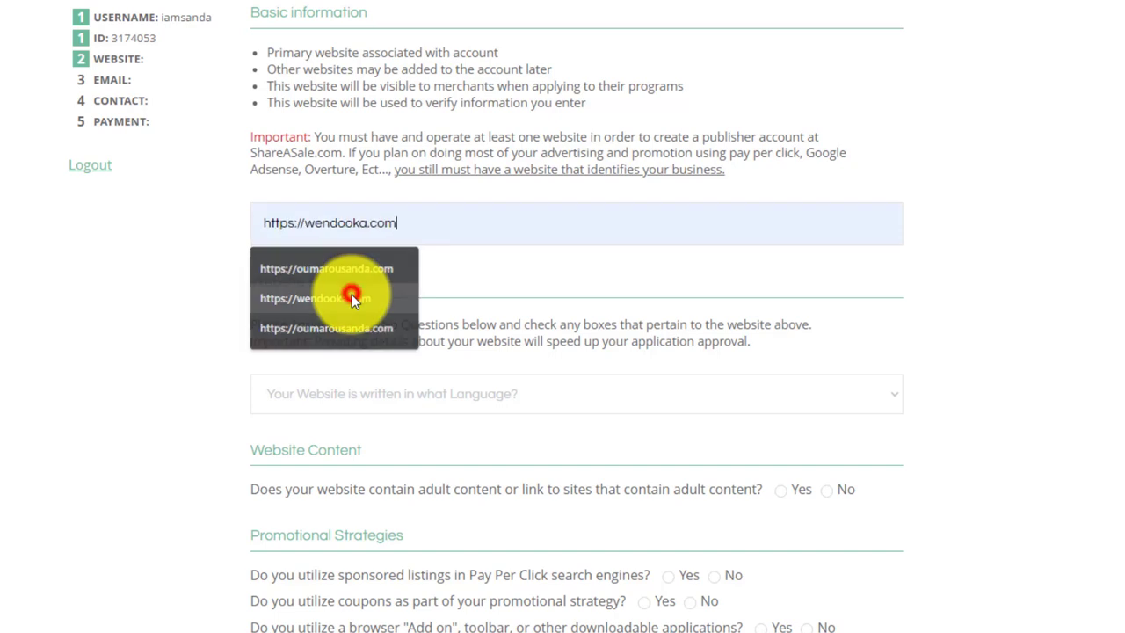
{"action": "scroll", "coordinate": [993, 310], "scroll_direction": "down", "scroll_amount": 1}
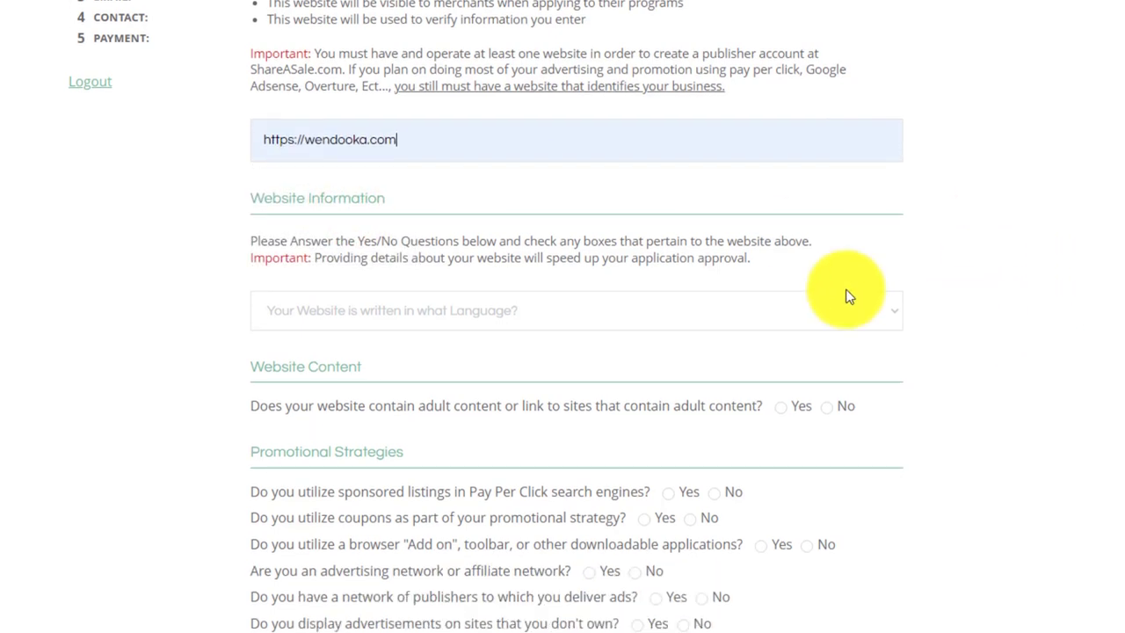
{"action": "left_click", "coordinate": [455, 310]}
{"action": "left_click", "coordinate": [454, 355]}
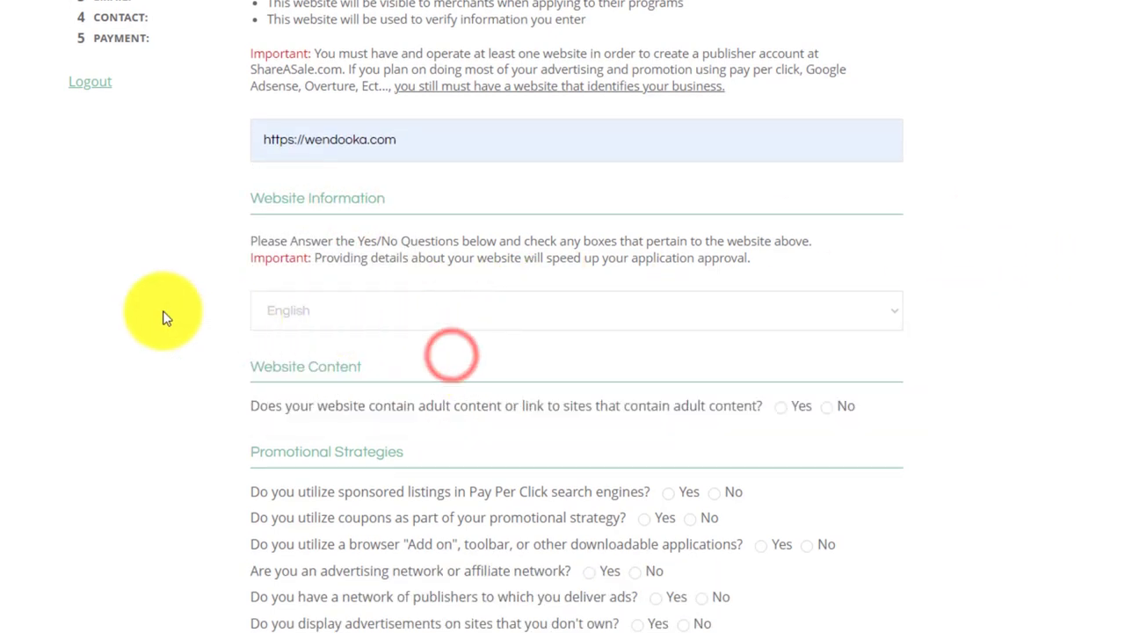
Answer No to the content and promotion questions, Yes to displaying ads, and continue.
{"action": "scroll", "coordinate": [150, 312], "scroll_direction": "down", "scroll_amount": 1}
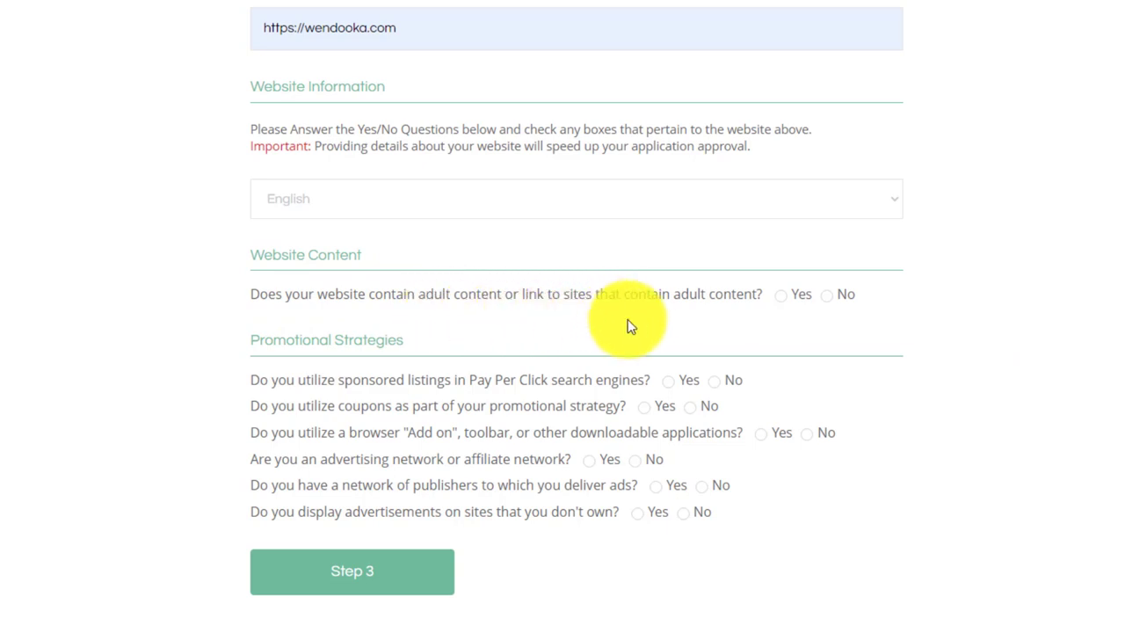
{"action": "left_click", "coordinate": [828, 296]}
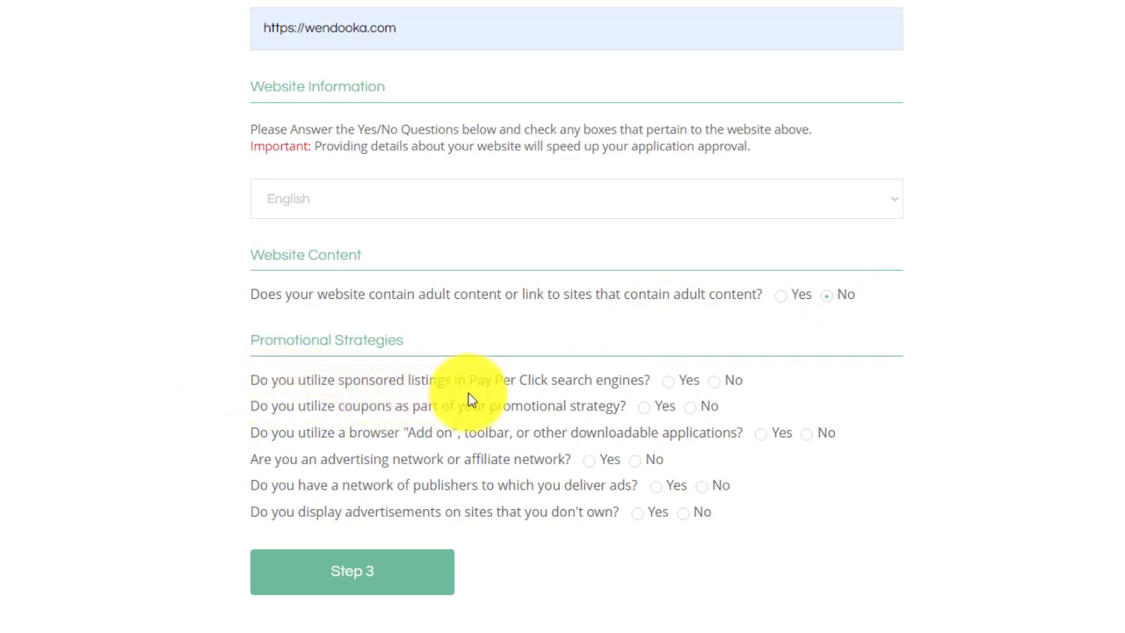
{"action": "left_click", "coordinate": [714, 385]}
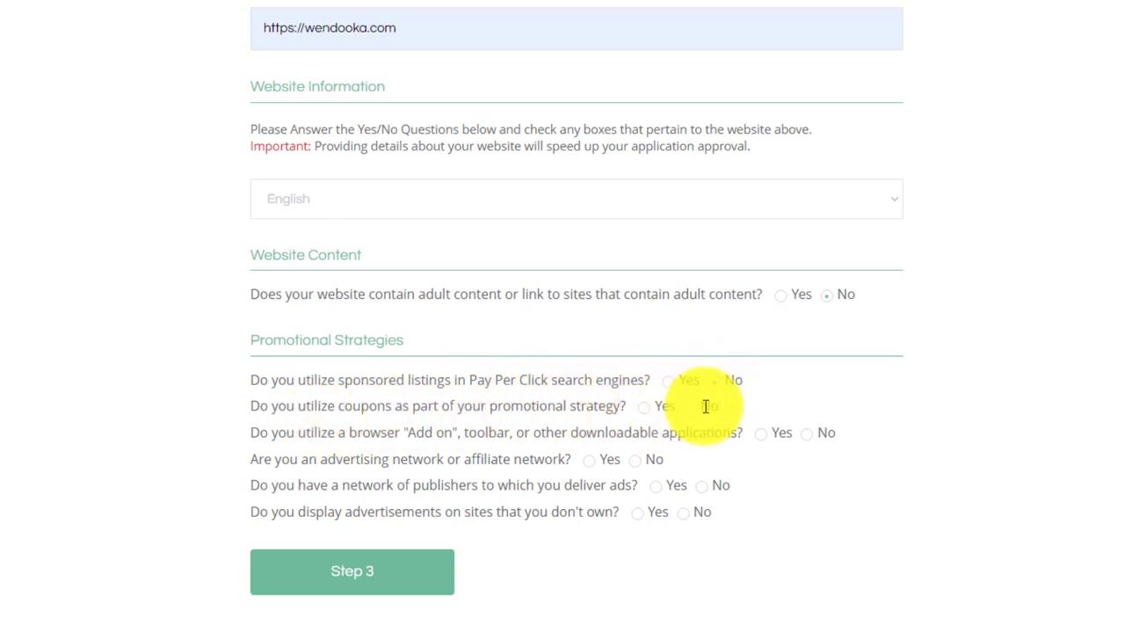
{"action": "left_click", "coordinate": [690, 408]}
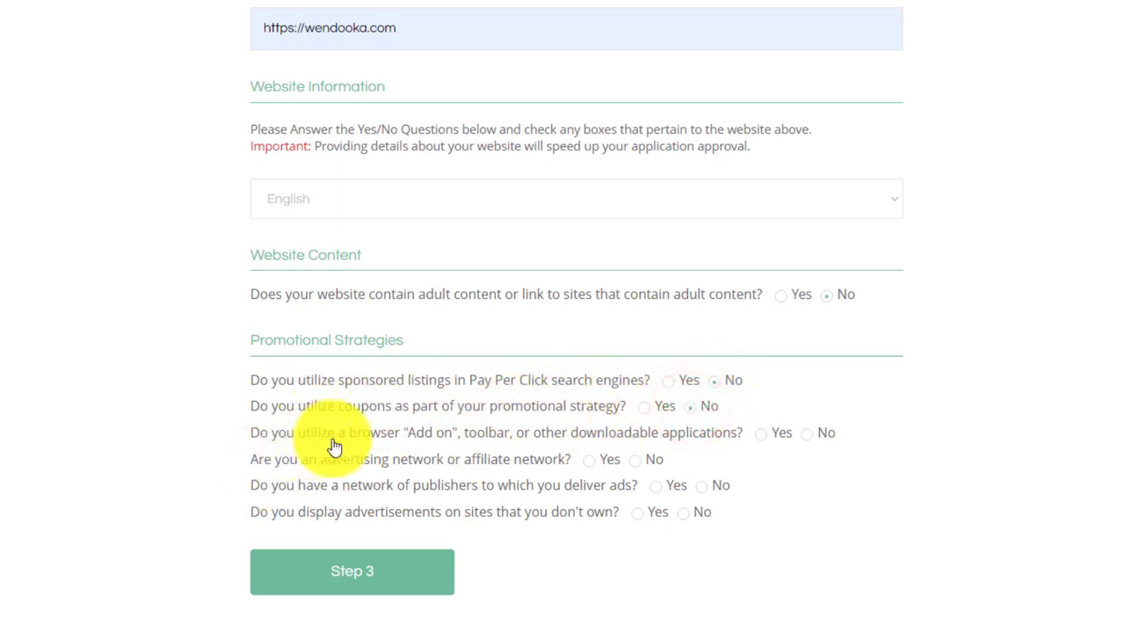
{"action": "left_click", "coordinate": [806, 434]}
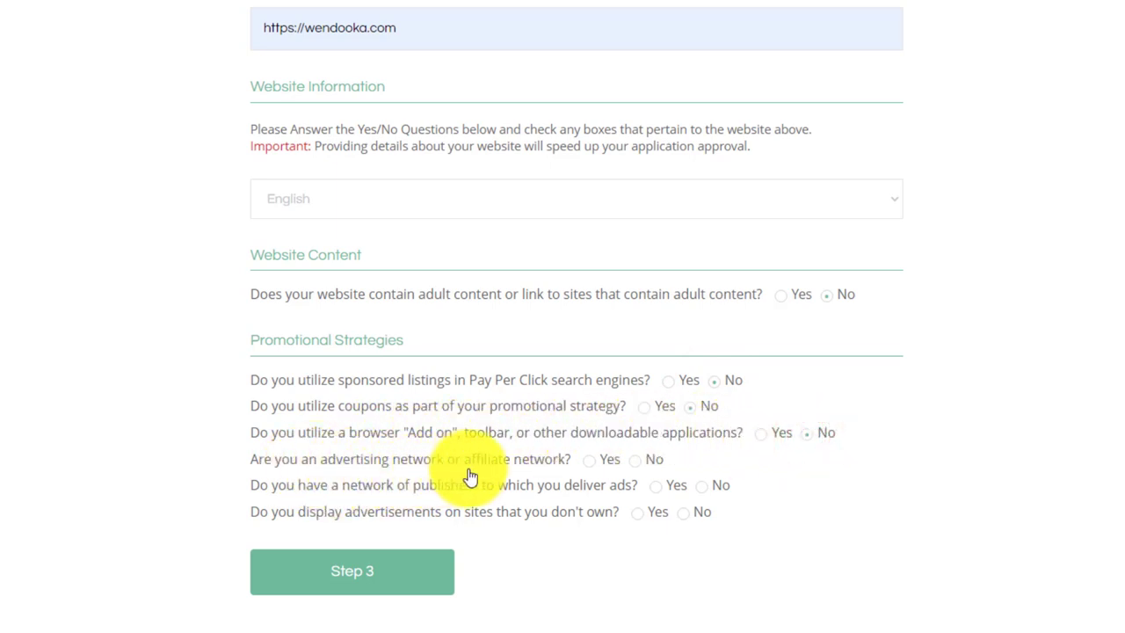
{"action": "left_click", "coordinate": [641, 462]}
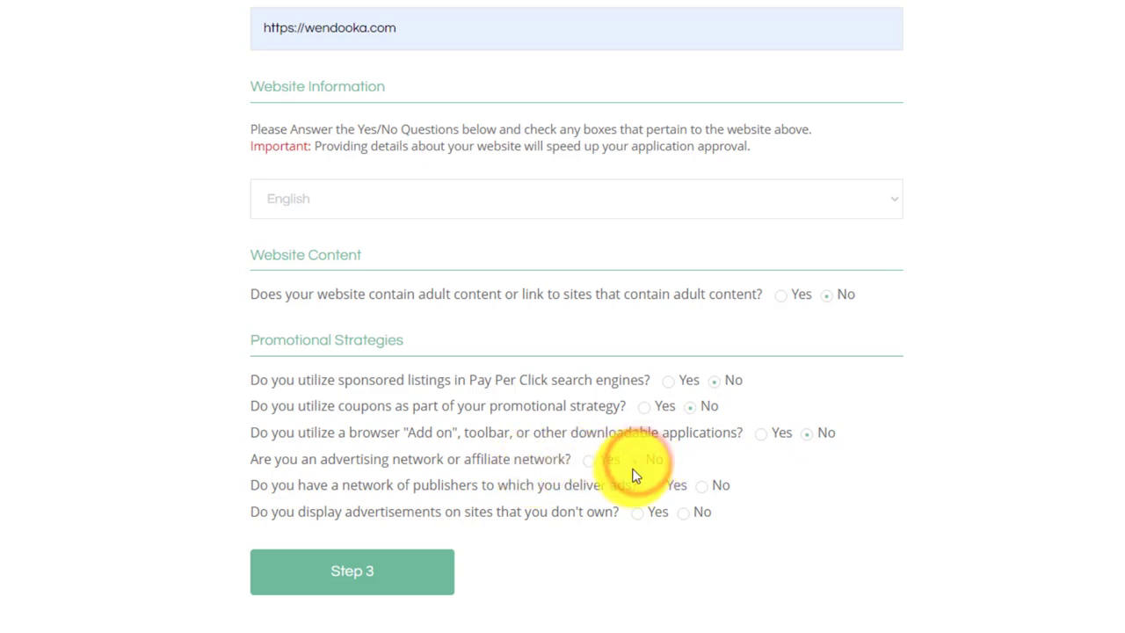
{"action": "left_click", "coordinate": [704, 488]}
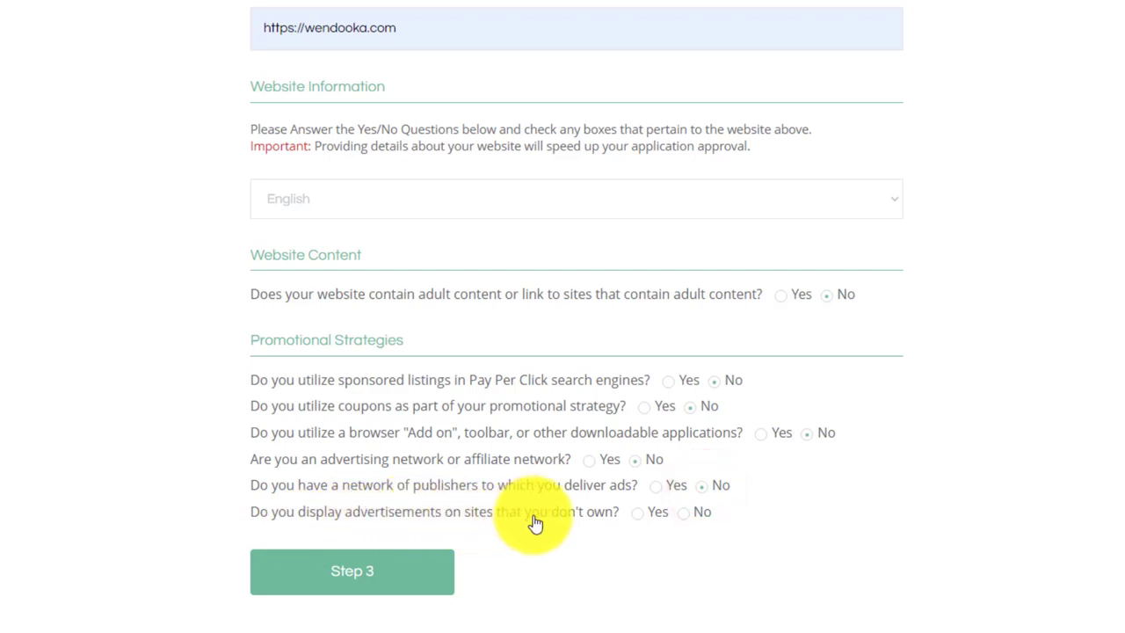
{"action": "left_click", "coordinate": [644, 518]}
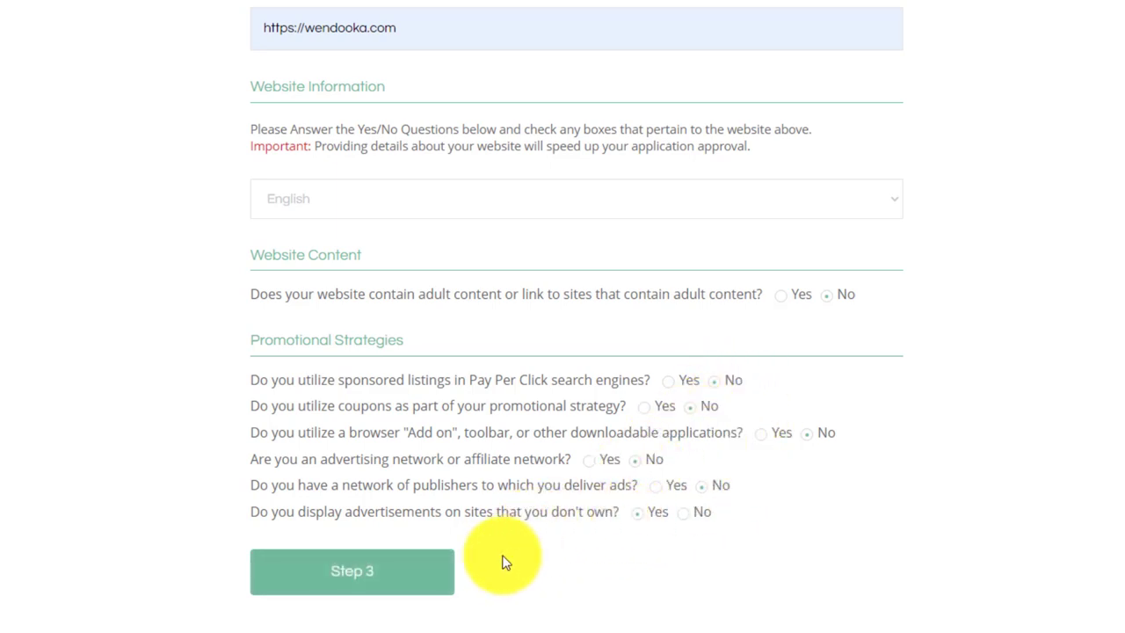
{"action": "left_click", "coordinate": [358, 585]}
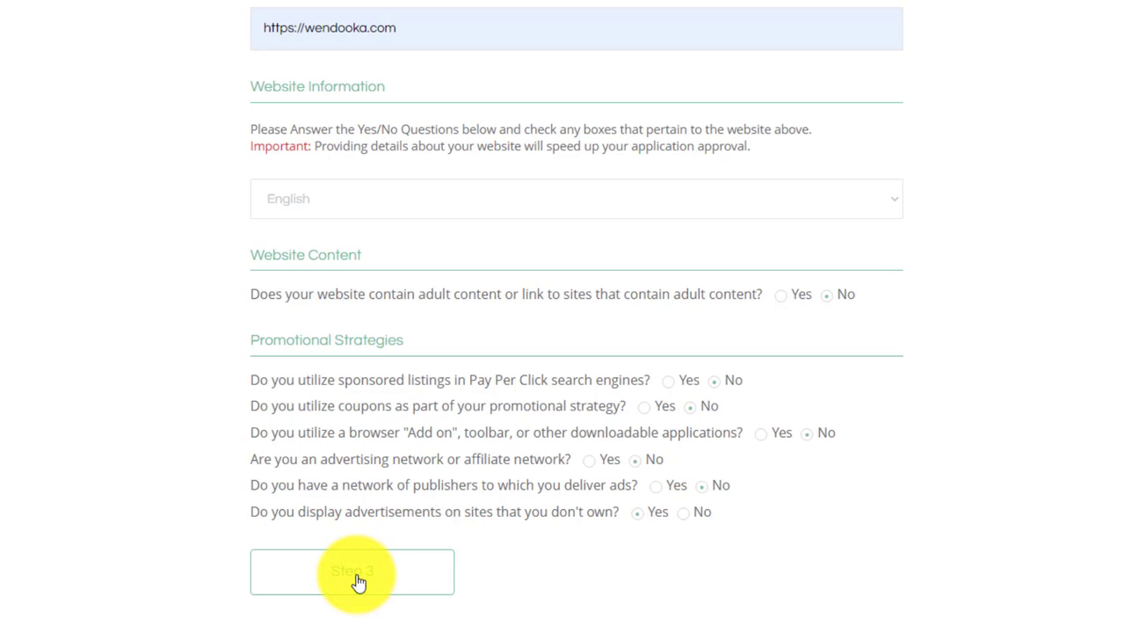
{"action": "left_click", "coordinate": [359, 341]}
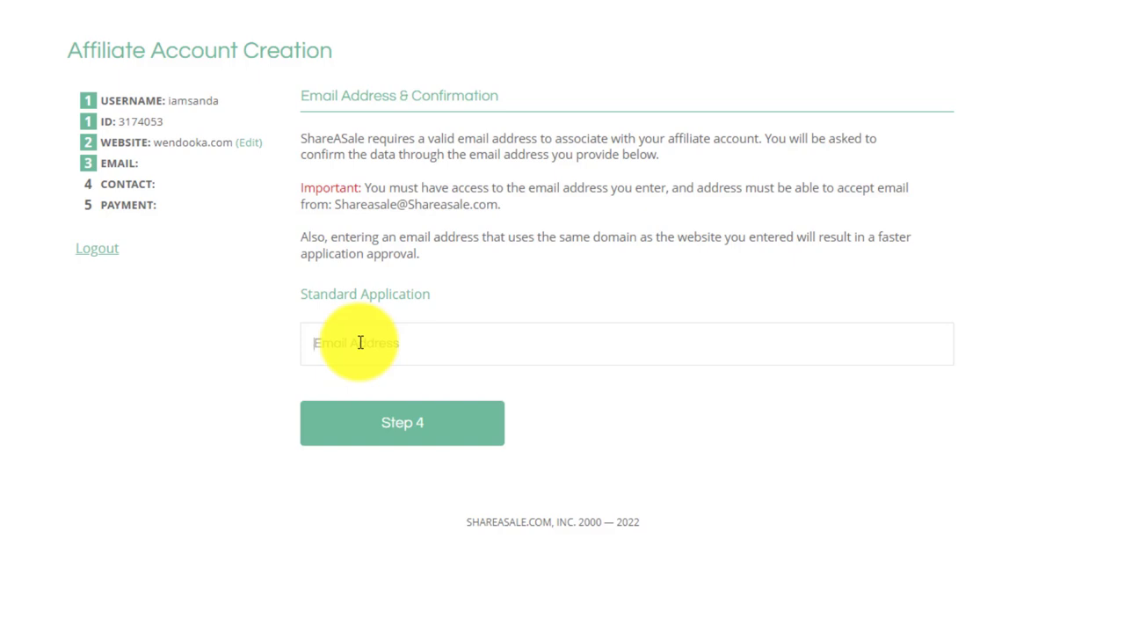
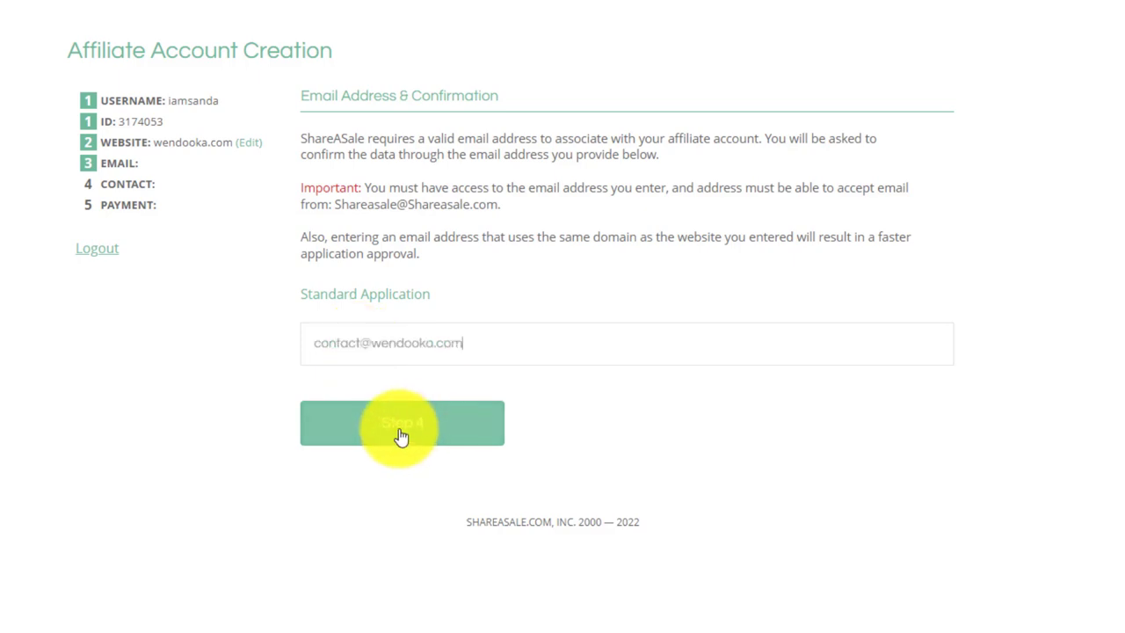
Enter the account email address and continue to contact information.
{"action": "left_click", "coordinate": [397, 427]}
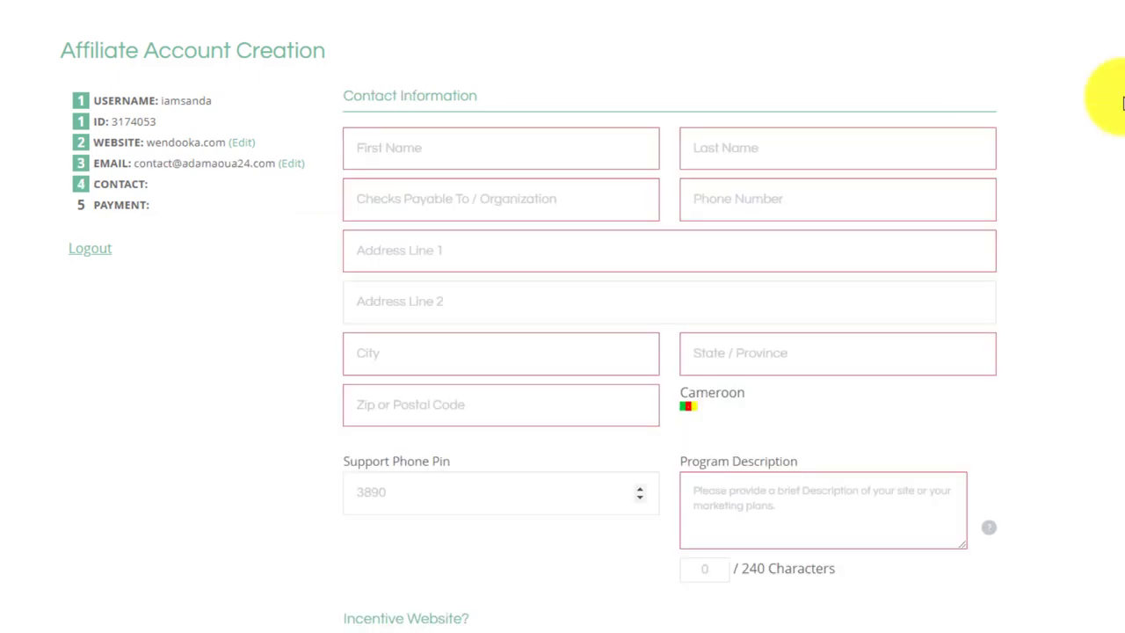
{"action": "scroll", "coordinate": [1108, 97], "scroll_direction": "down", "scroll_amount": 3}
{"action": "scroll", "coordinate": [1108, 97], "scroll_direction": "up", "scroll_amount": 3}
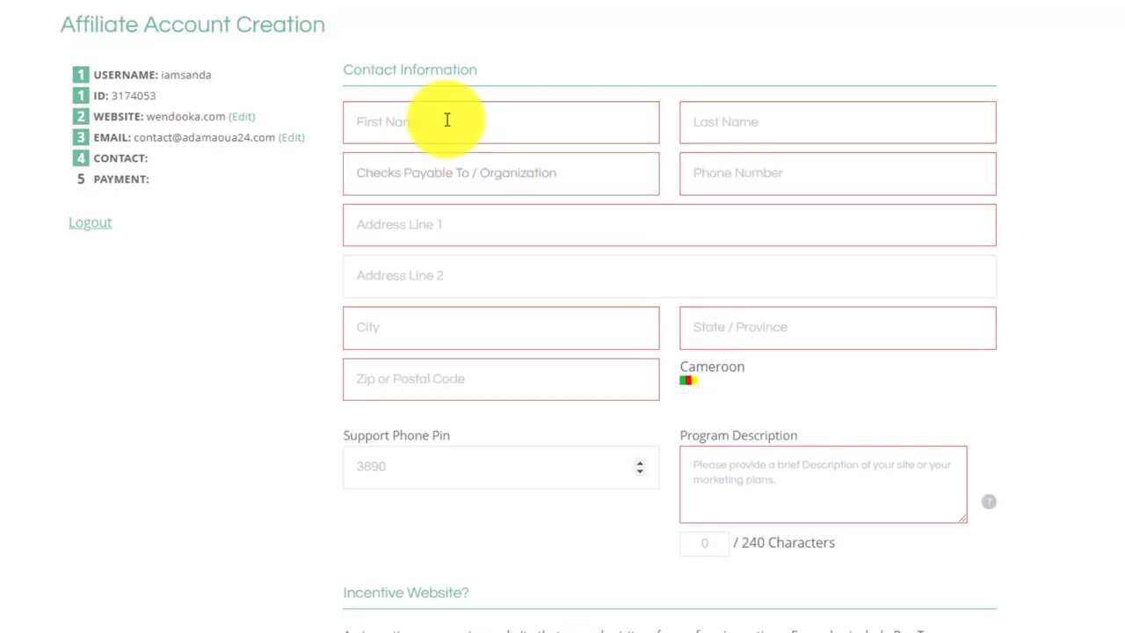
Fill the contact details from a saved browser address and dismiss phone suggestions.
{"action": "left_click", "coordinate": [446, 120]}
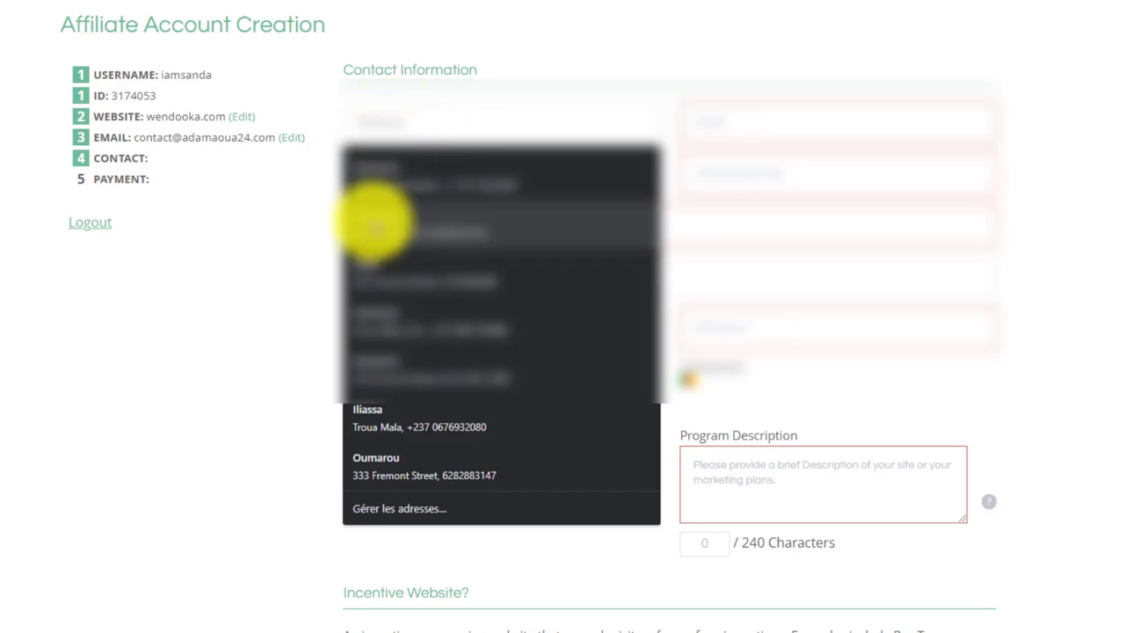
{"action": "left_click", "coordinate": [374, 225]}
{"action": "left_click", "coordinate": [780, 173]}
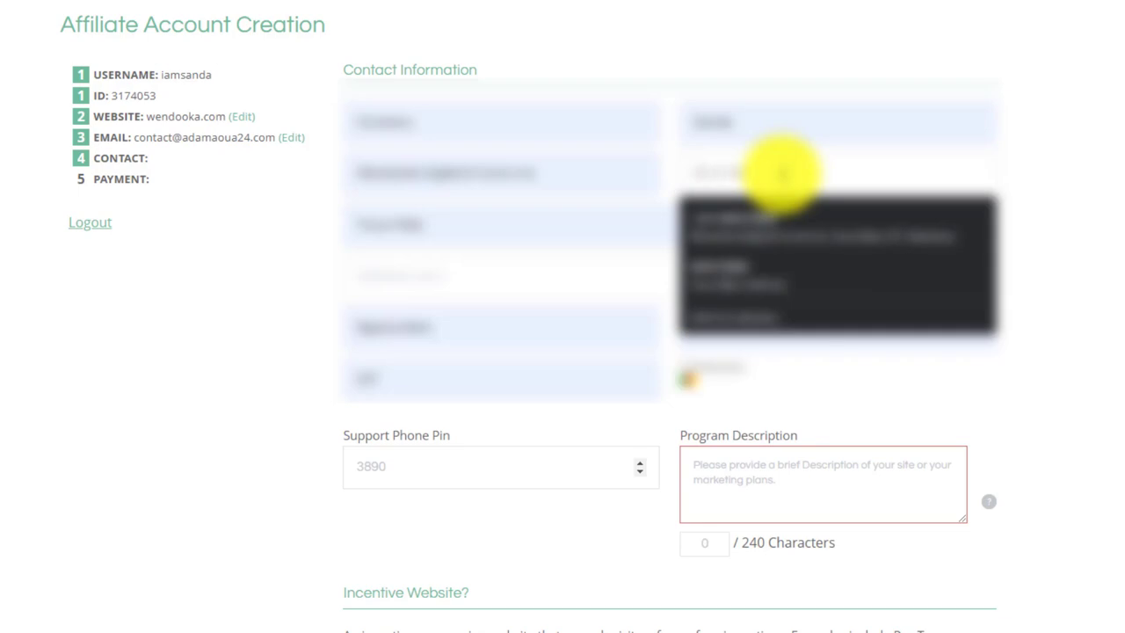
{"action": "left_click", "coordinate": [294, 291]}
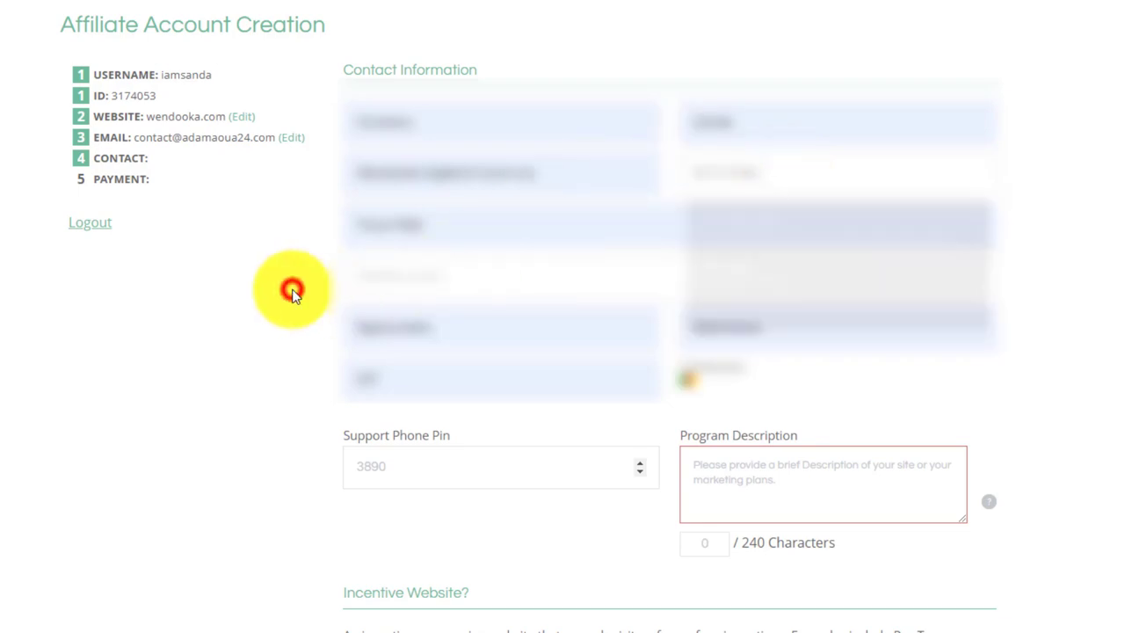
{"action": "scroll", "coordinate": [1118, 273], "scroll_direction": "down", "scroll_amount": 3}
{"action": "left_click", "coordinate": [807, 232]}
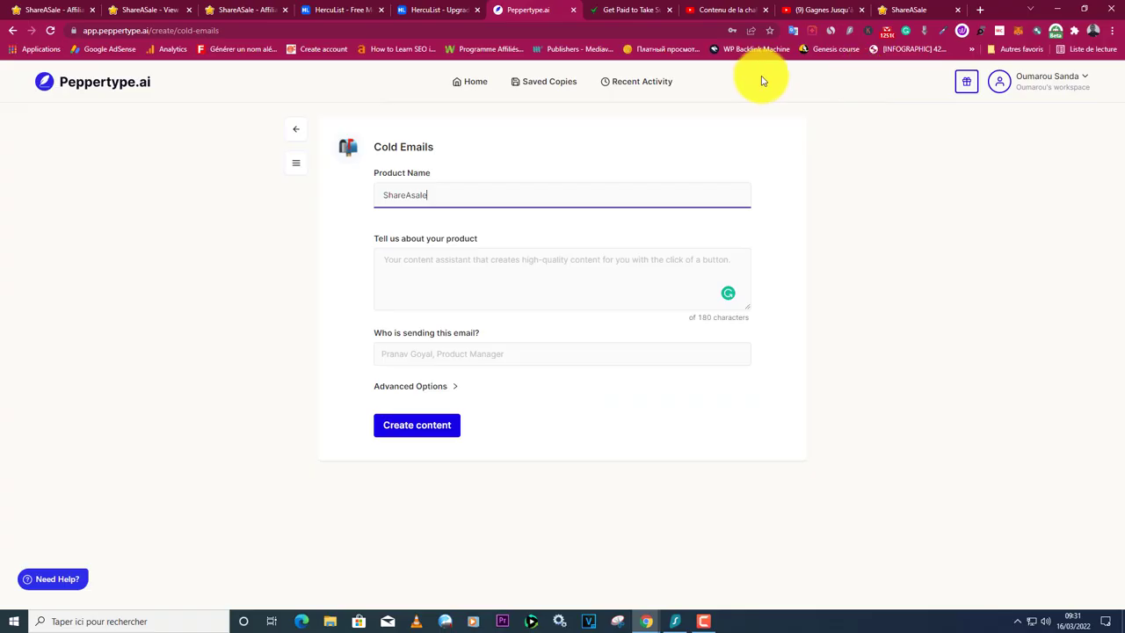
Choose the Copywriting > Brand / Product Descriptions generator in Peppertype.ai.
{"action": "left_click", "coordinate": [296, 129]}
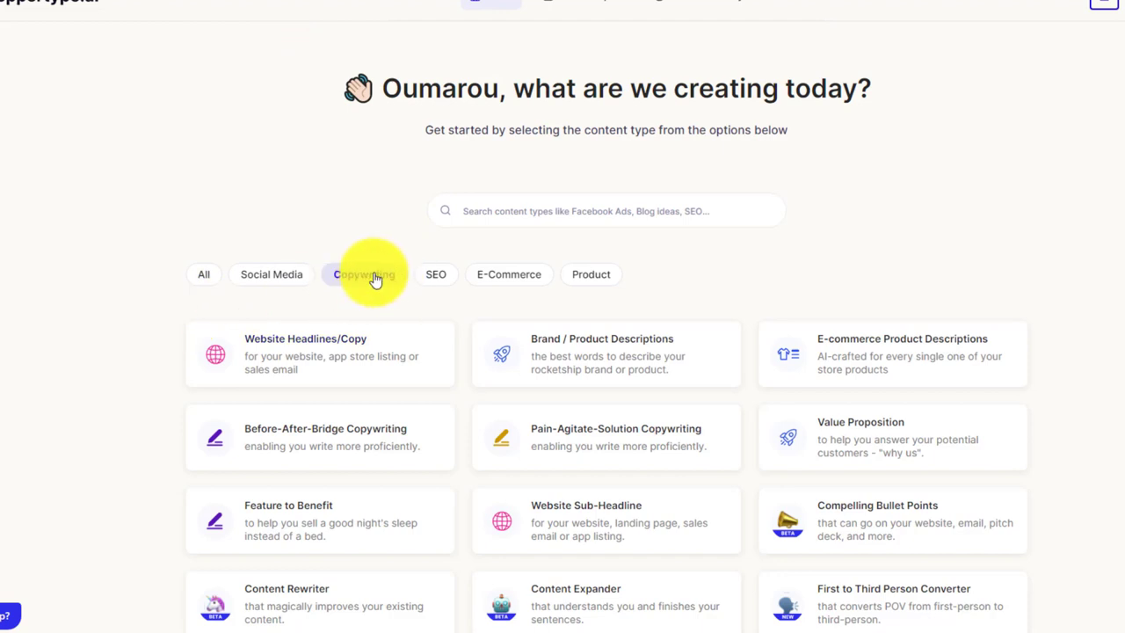
{"action": "left_click", "coordinate": [376, 280]}
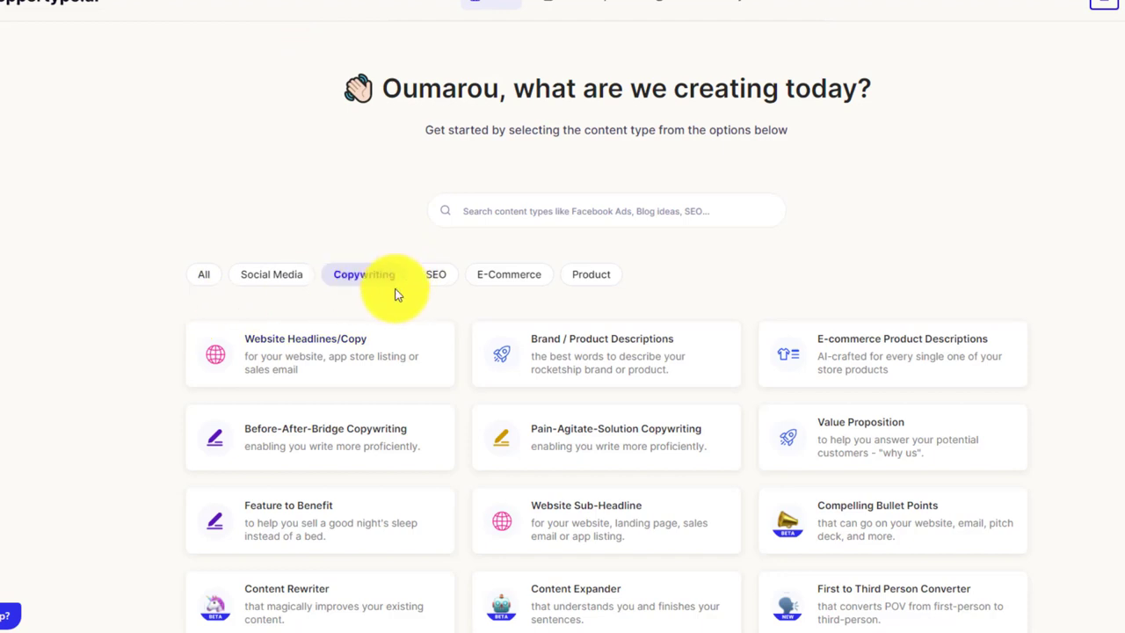
{"action": "left_click", "coordinate": [586, 343]}
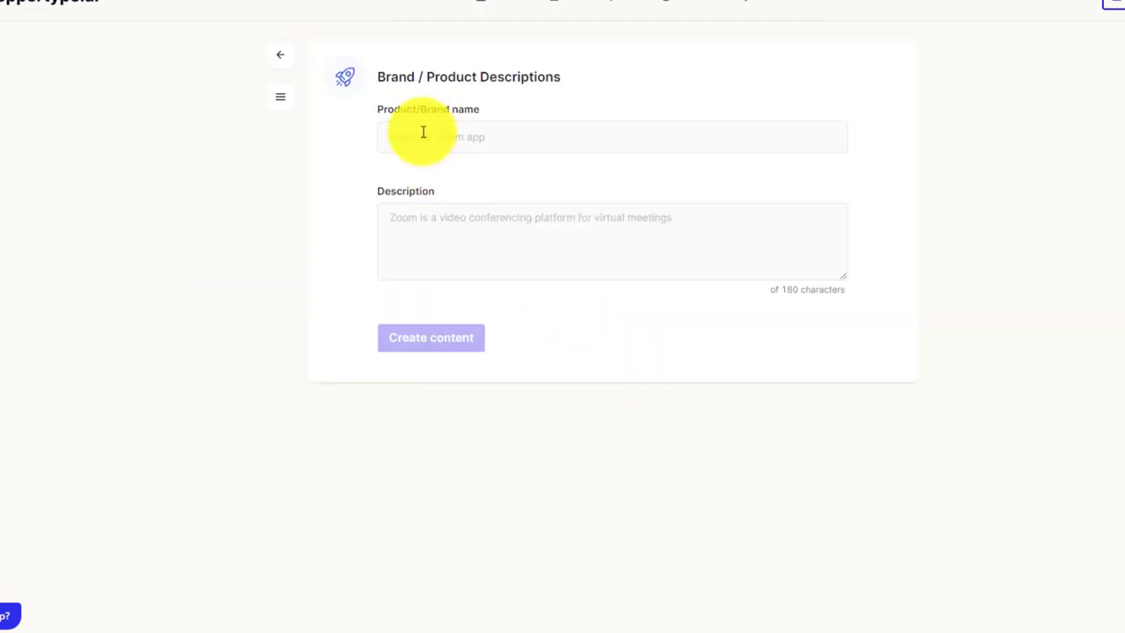
Enter 'wendooka' with the pasted site description and generate content.
{"action": "left_click", "coordinate": [424, 138]}
{"action": "type", "text": "w"}
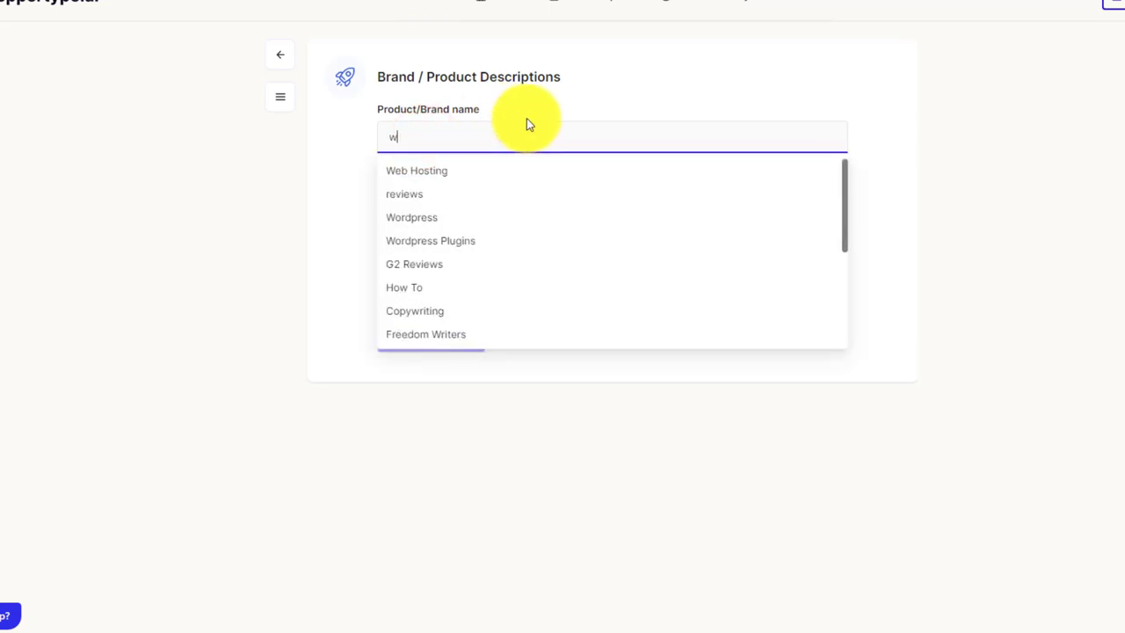
{"action": "type", "text": "endooka"}
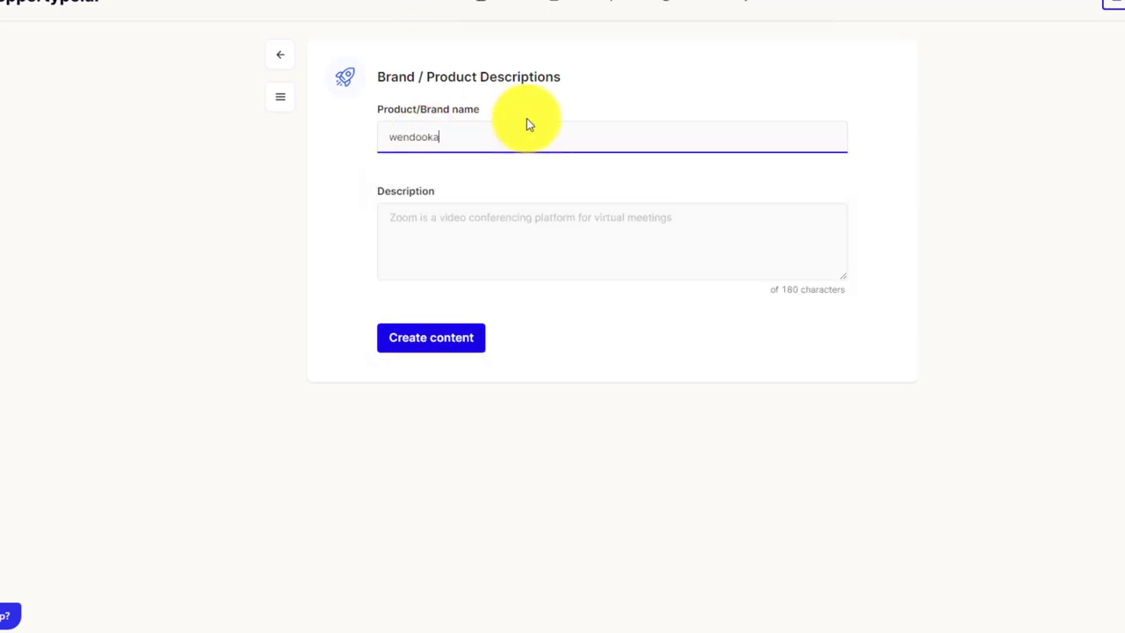
{"action": "left_click", "coordinate": [466, 228]}
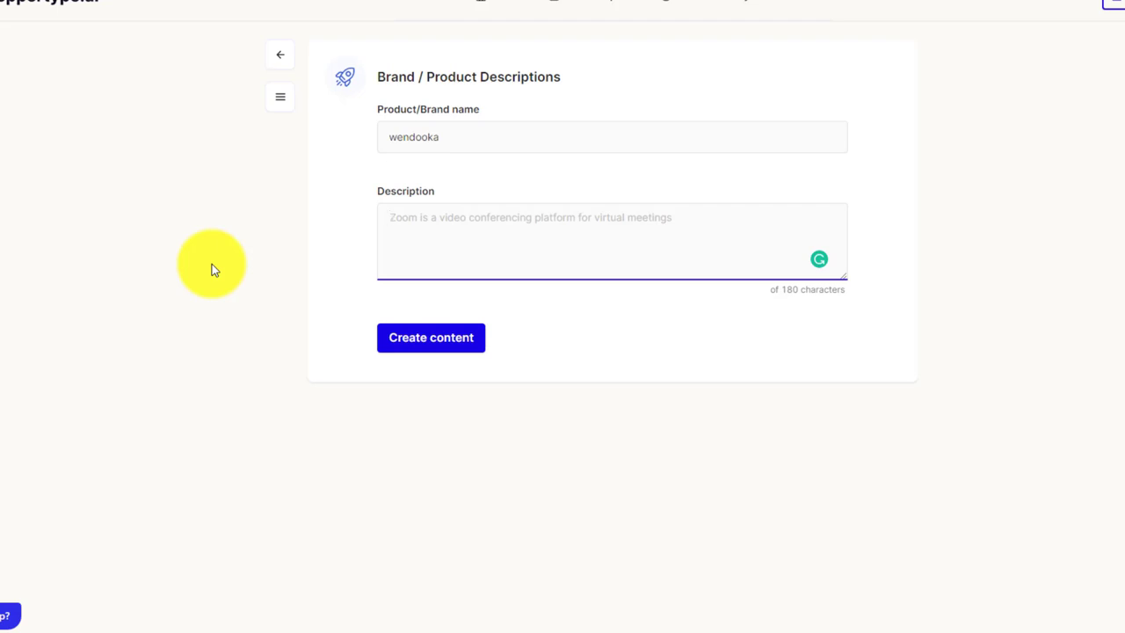
{"action": "type", "text": "digital marketing agency and blog. we write reviews and listicles about digital products and saas"}
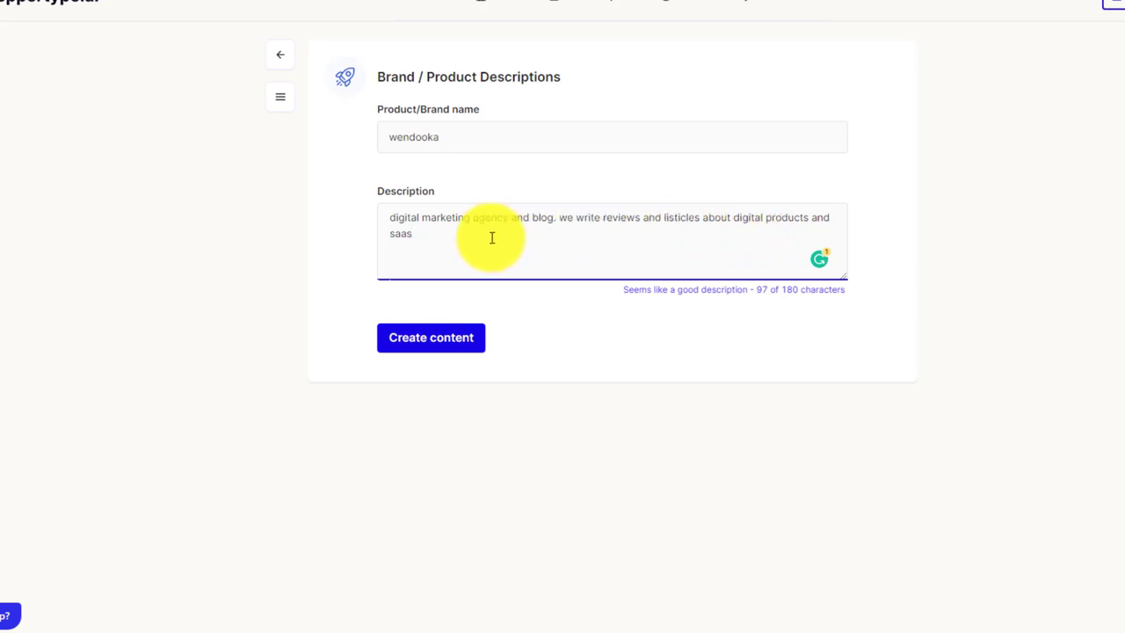
{"action": "left_click", "coordinate": [432, 337]}
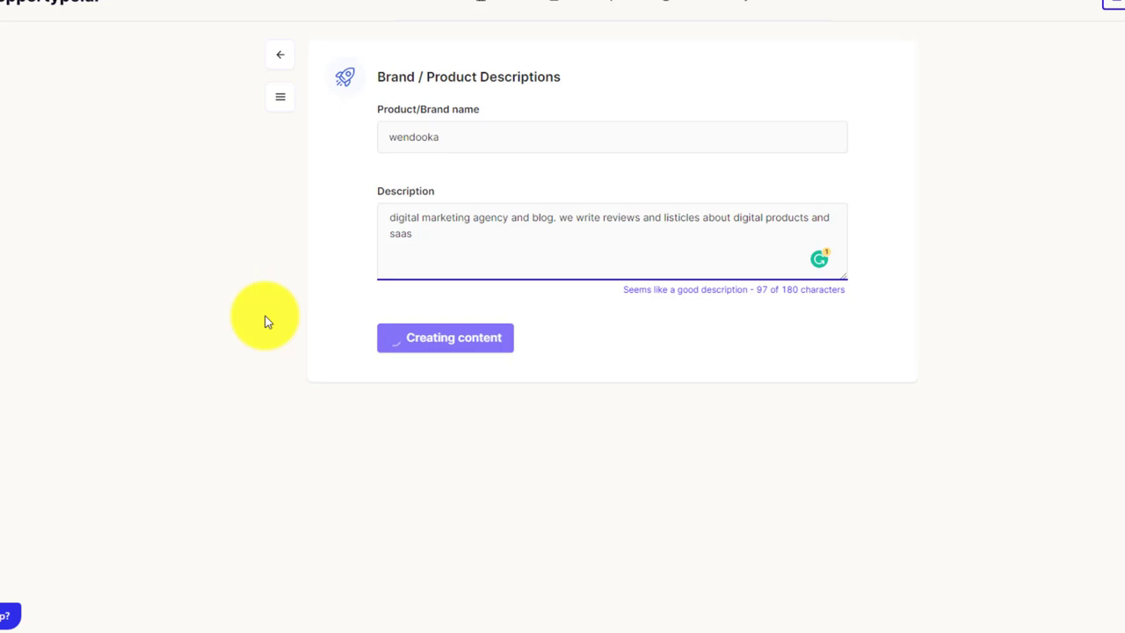
Copy the third wendooka description about news, reviews and listicles, then return to ShareASale.
{"action": "scroll", "coordinate": [603, 389], "scroll_direction": "down", "scroll_amount": 5}
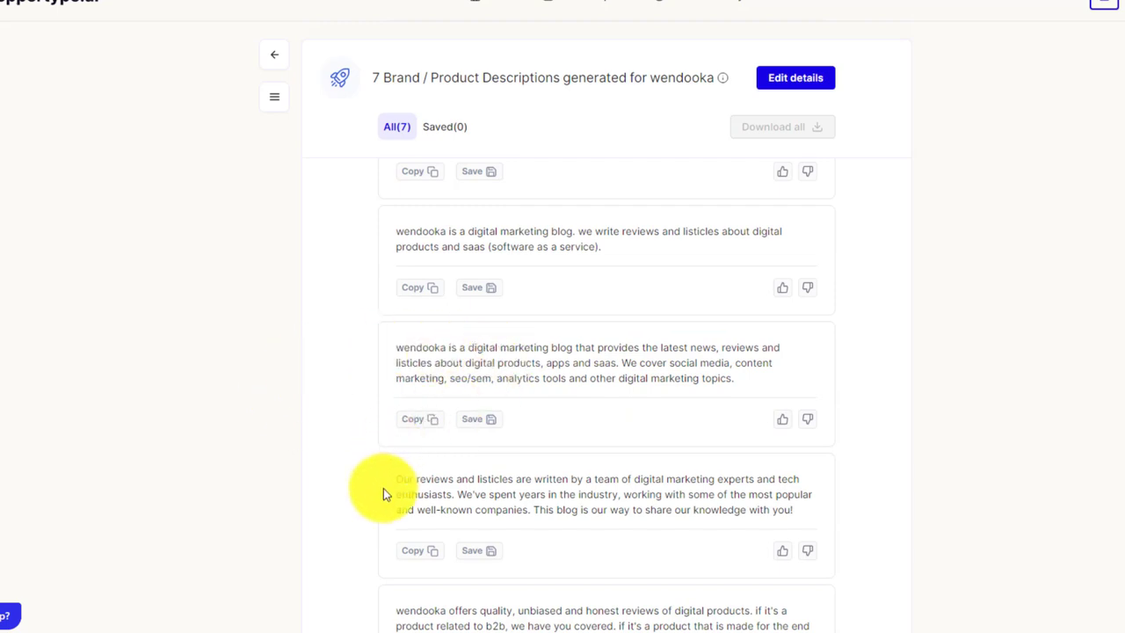
{"action": "scroll", "coordinate": [339, 503], "scroll_direction": "down", "scroll_amount": 2}
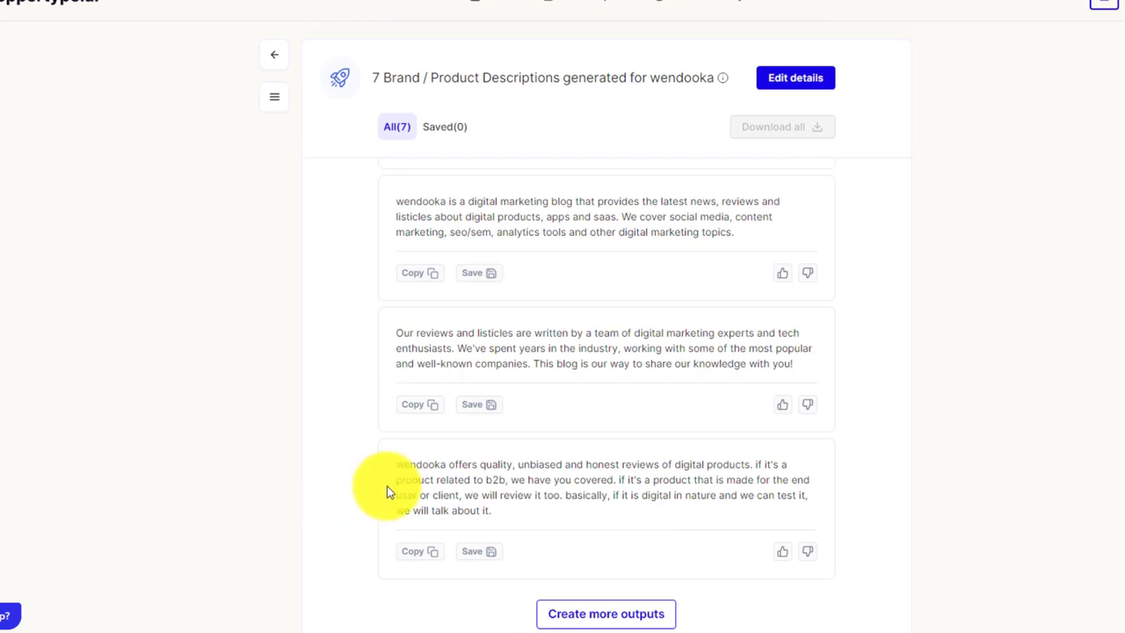
{"action": "scroll", "coordinate": [577, 482], "scroll_direction": "up", "scroll_amount": 2}
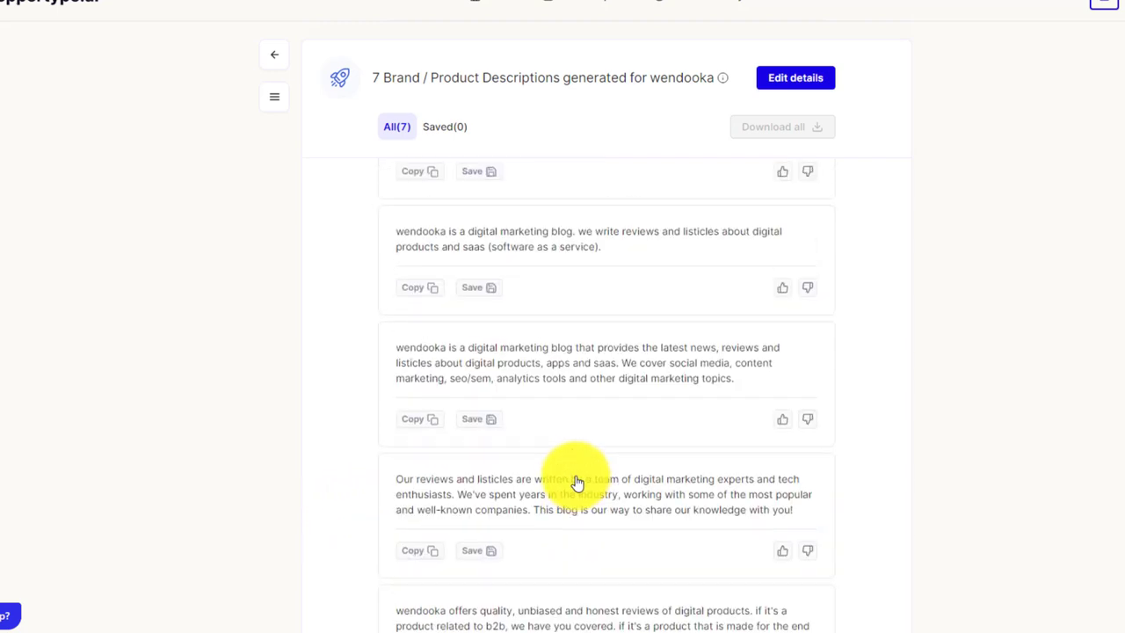
{"action": "left_click", "coordinate": [414, 420]}
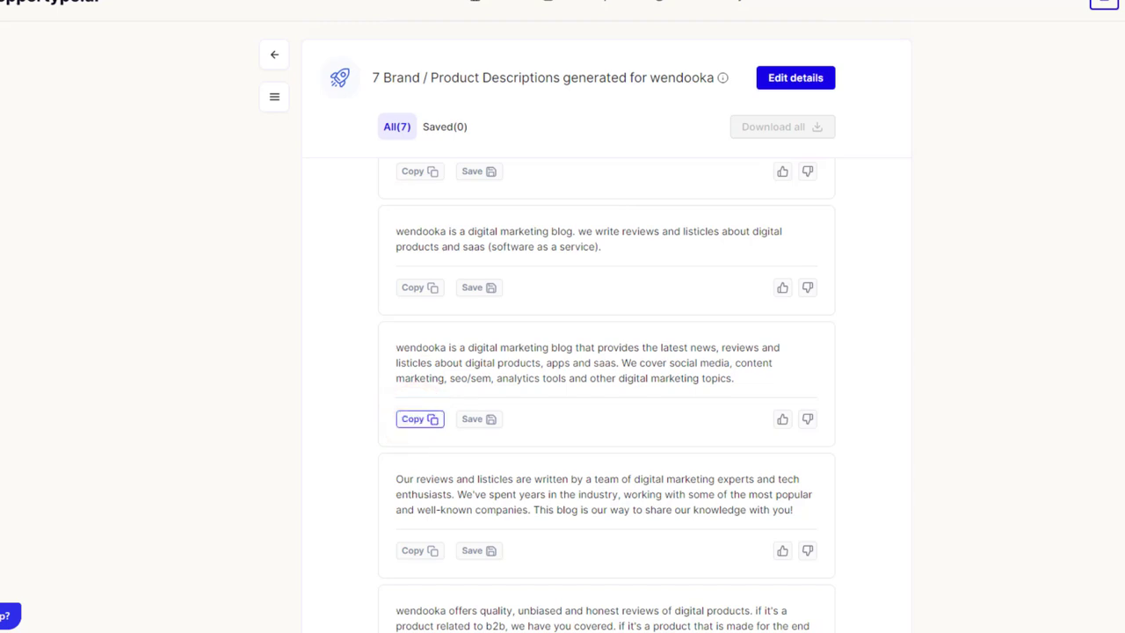
{"action": "left_click", "coordinate": [778, 600]}
Paste the copied description into the Program Description box.
{"action": "left_click", "coordinate": [773, 254]}
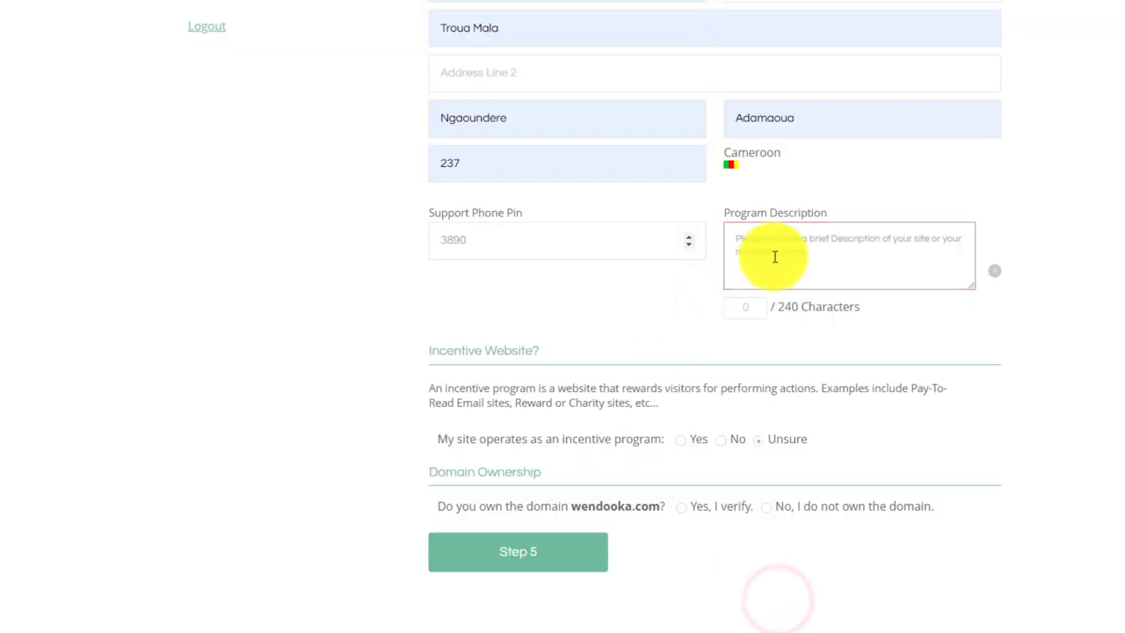
{"action": "right_click", "coordinate": [774, 252]}
{"action": "left_click", "coordinate": [797, 364]}
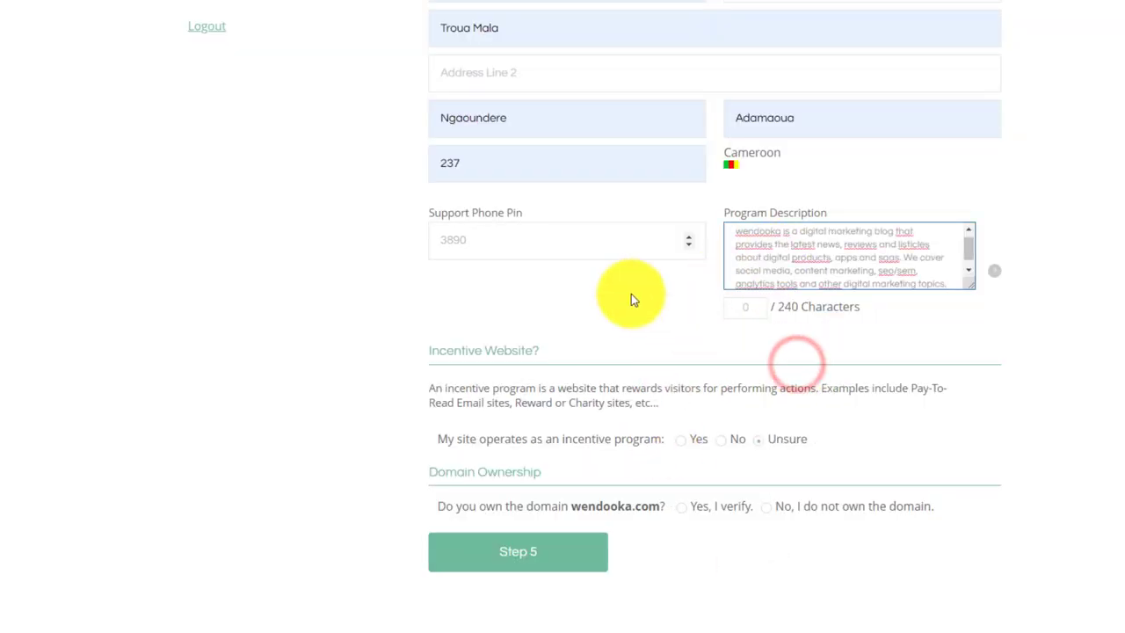
{"action": "left_click", "coordinate": [678, 308]}
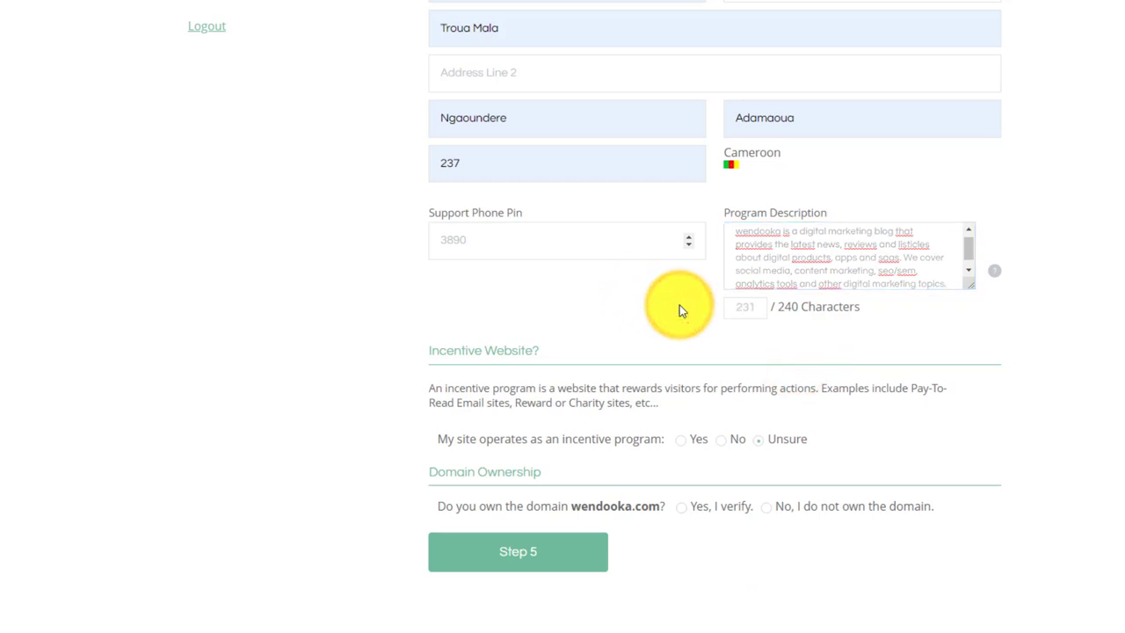
Answer No to incentive program and domain ownership, and continue to Payment Information.
{"action": "left_click", "coordinate": [721, 438]}
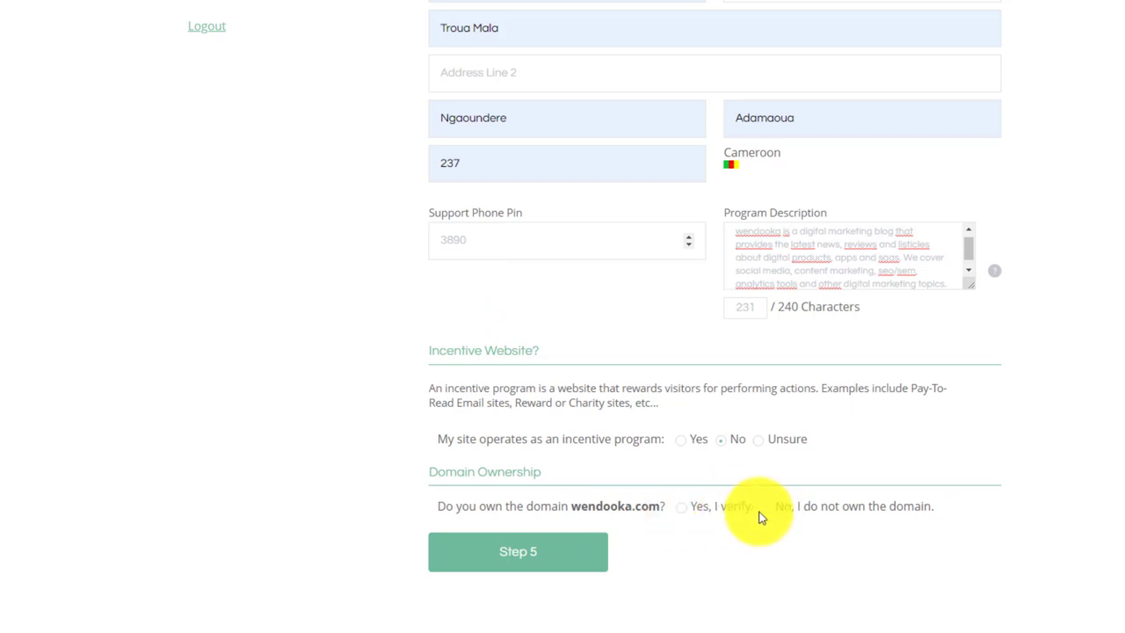
{"action": "left_click", "coordinate": [543, 561]}
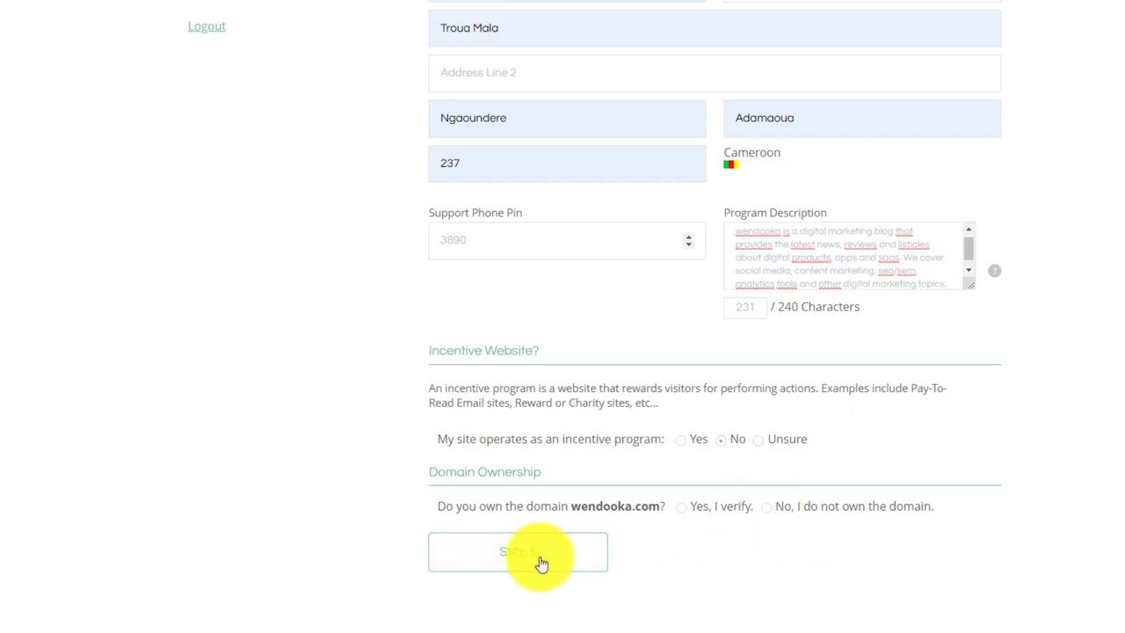
{"action": "left_click", "coordinate": [768, 514]}
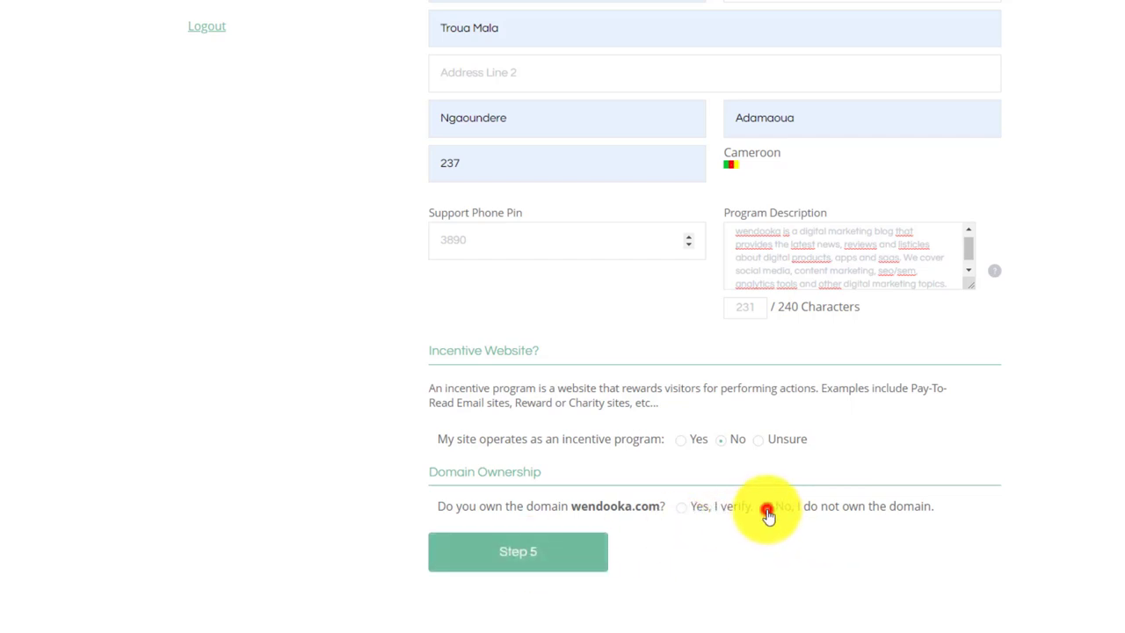
{"action": "left_click", "coordinate": [576, 557]}
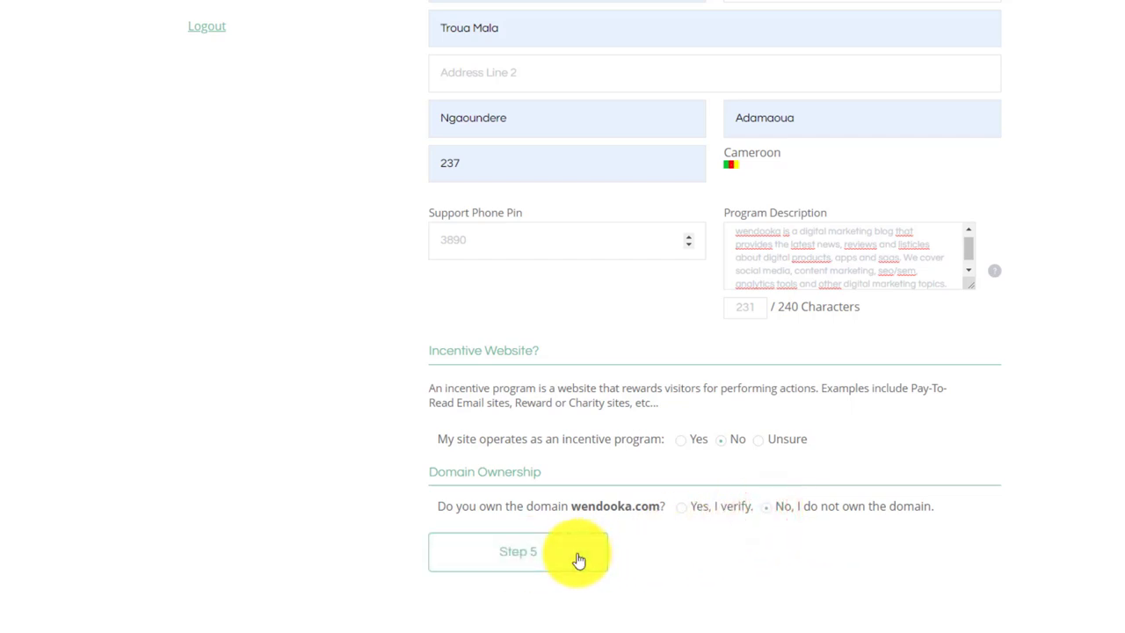
{"action": "left_click", "coordinate": [577, 557]}
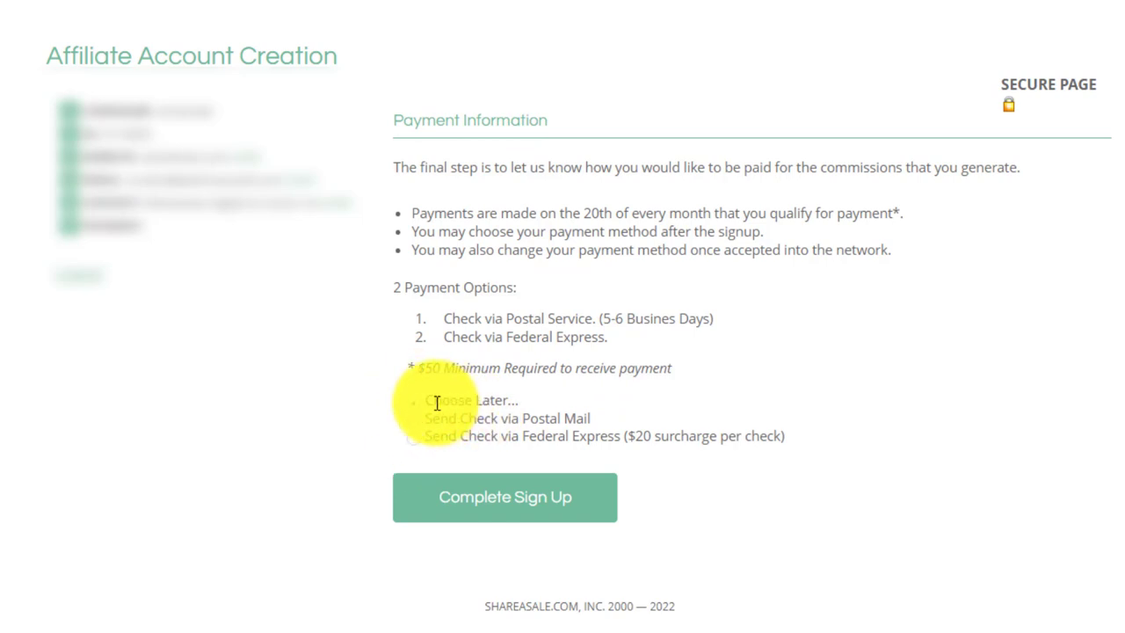
Complete the sign-up to reach the 'Thank you for your application' page.
{"action": "left_click", "coordinate": [490, 503]}
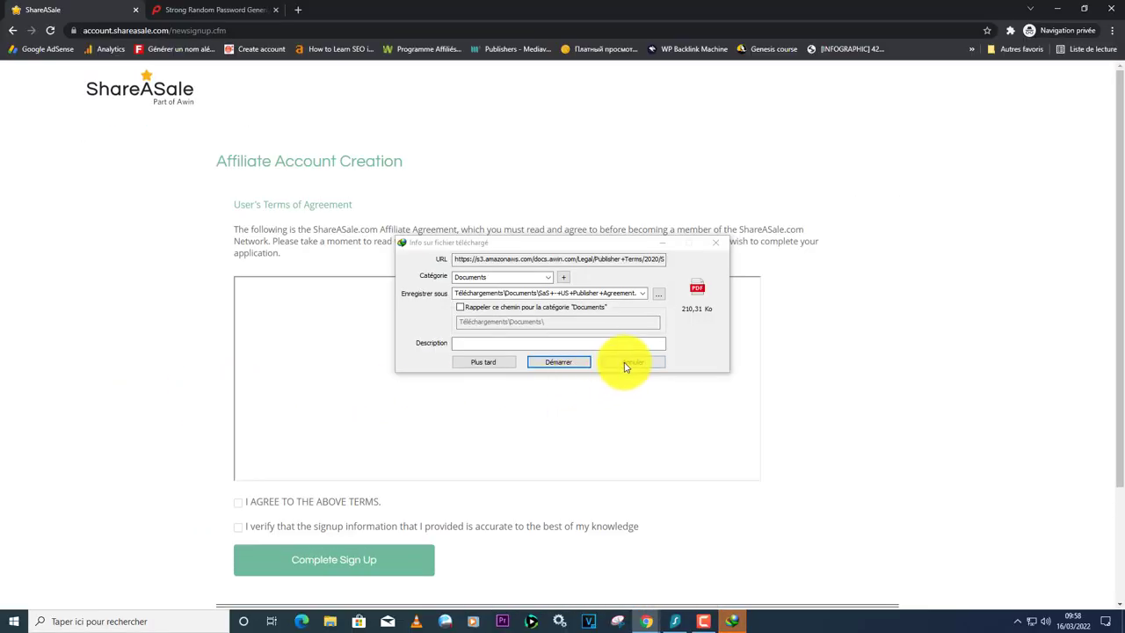
{"action": "left_click", "coordinate": [625, 369]}
{"action": "scroll", "coordinate": [493, 345], "scroll_direction": "down", "scroll_amount": 2}
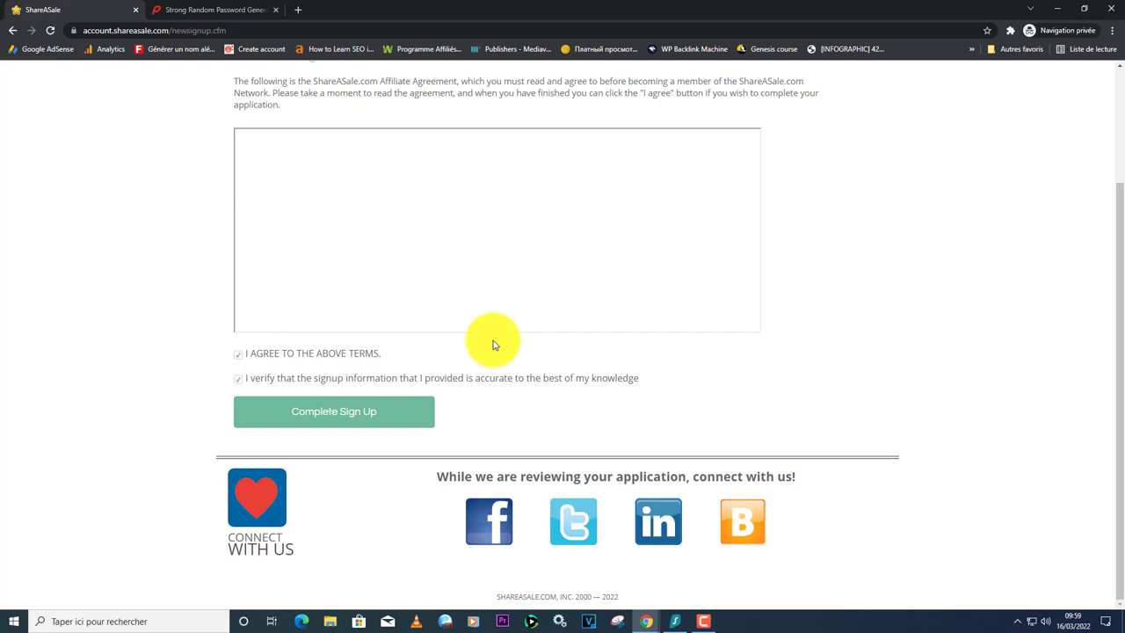
{"action": "left_click", "coordinate": [318, 415]}
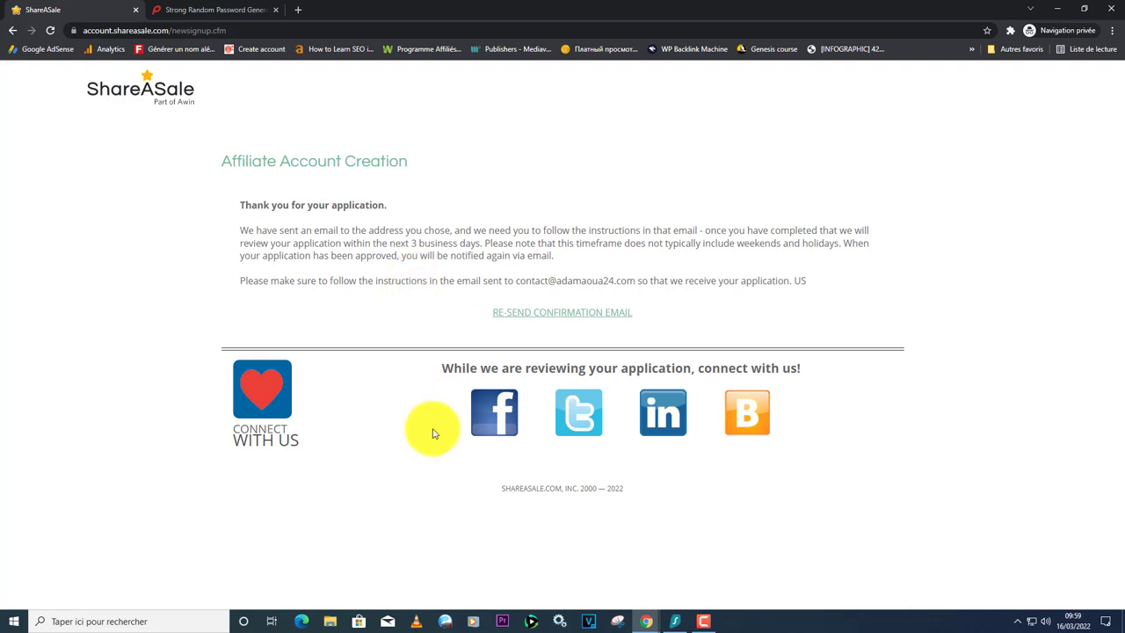
{"action": "left_click", "coordinate": [644, 620]}
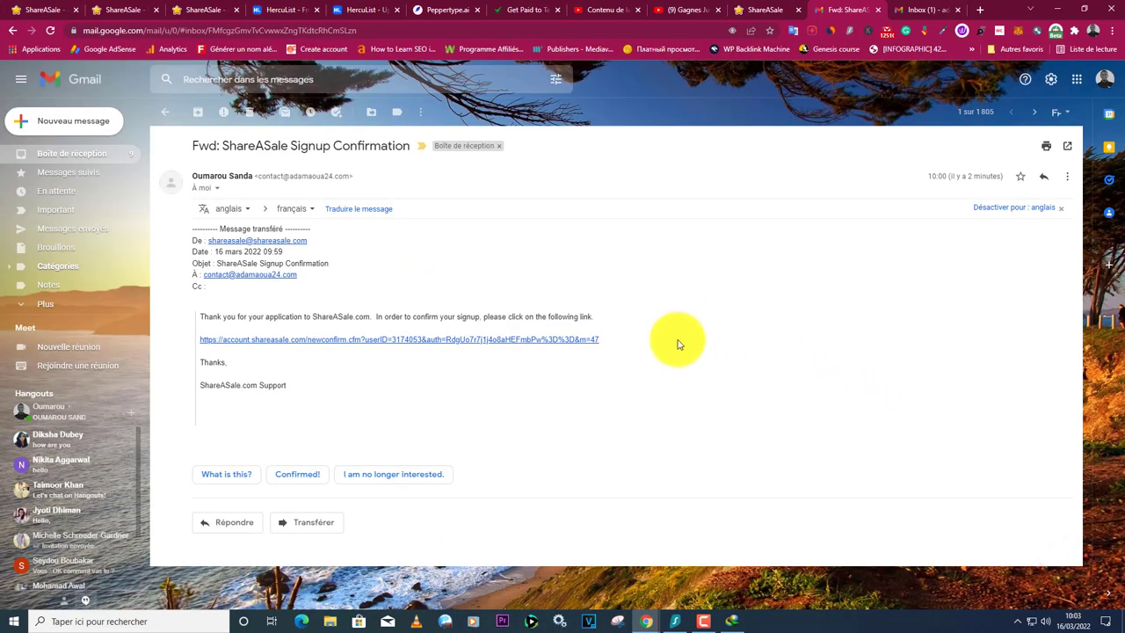
Open the Gmail signup confirmation link, then return to the first ShareASale tab.
{"action": "right_click", "coordinate": [381, 345]}
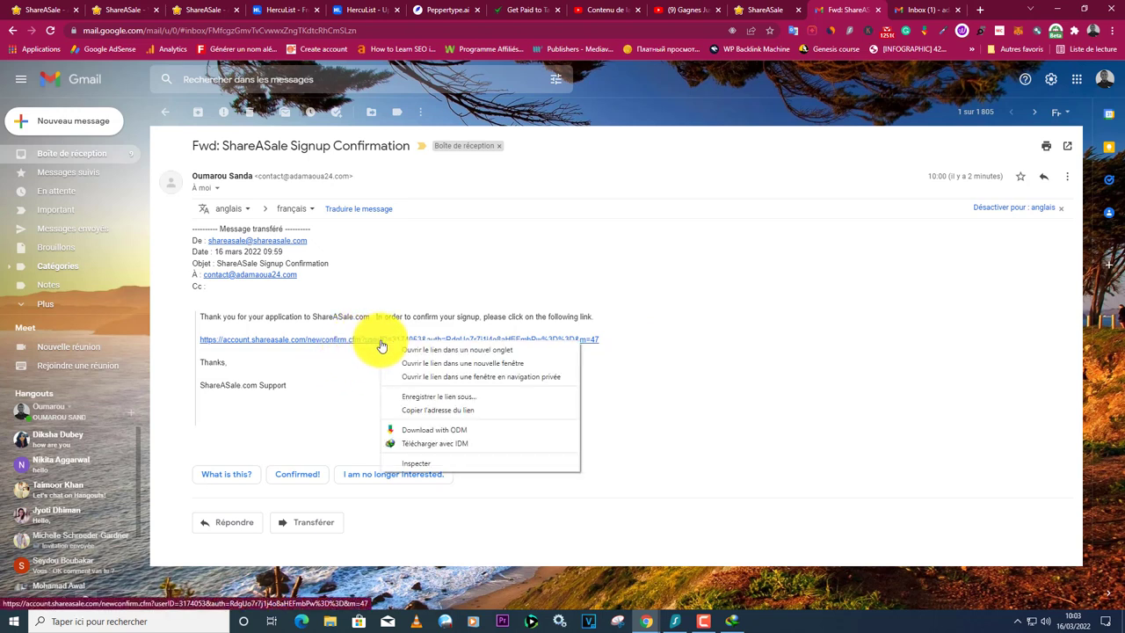
{"action": "left_click", "coordinate": [419, 411]}
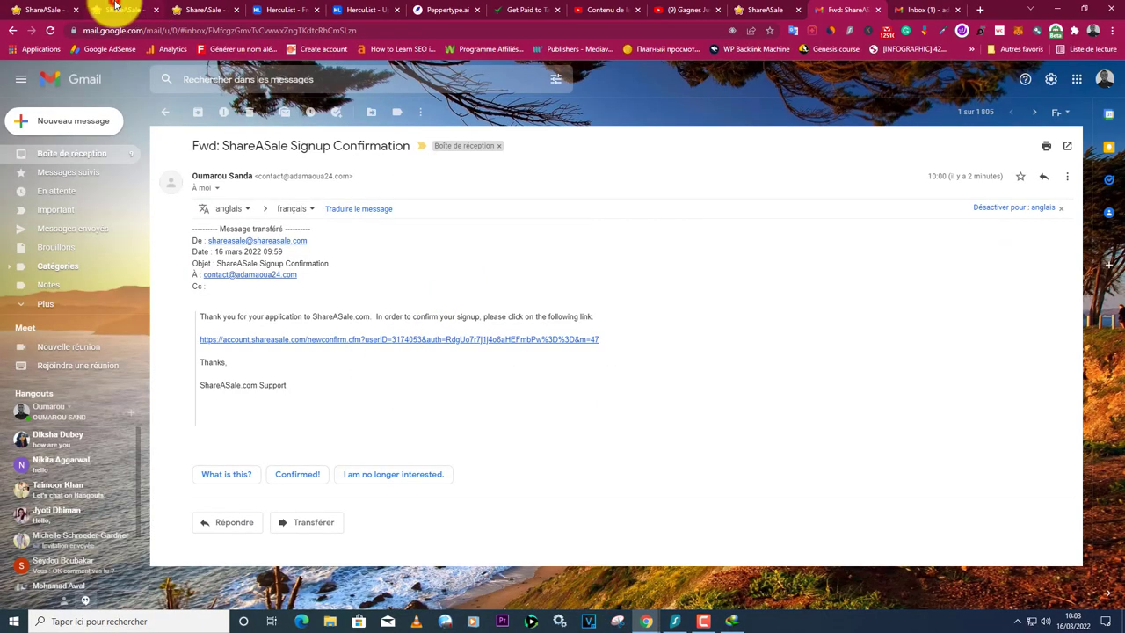
{"action": "left_click", "coordinate": [49, 9]}
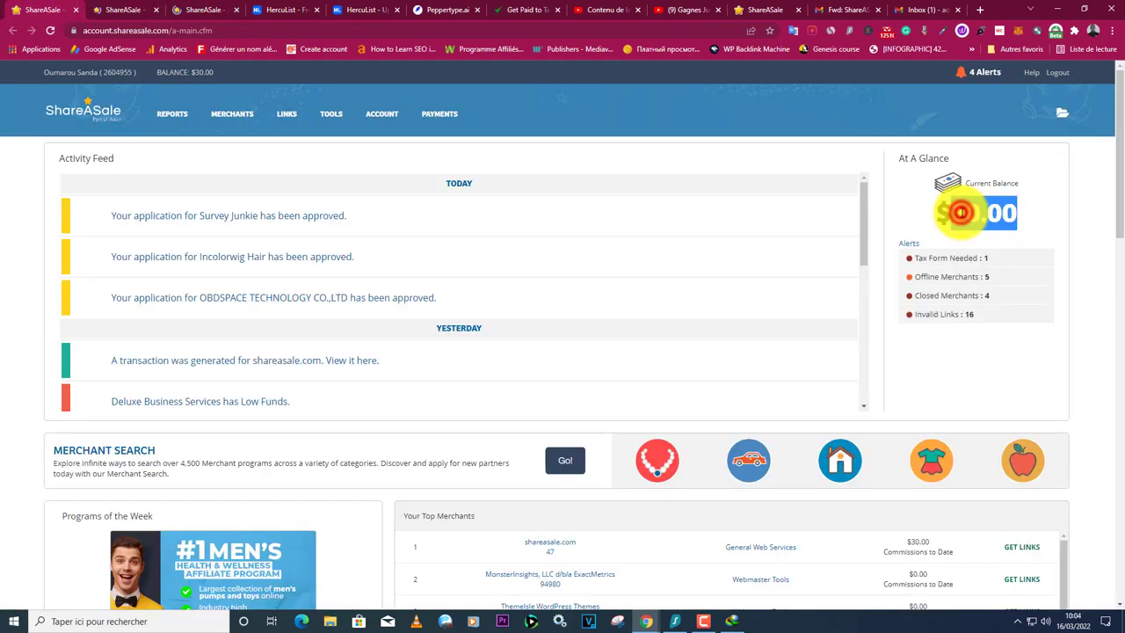
Highlight the $30.00 current balance on the ShareASale dashboard.
{"action": "double_click", "coordinate": [961, 212]}
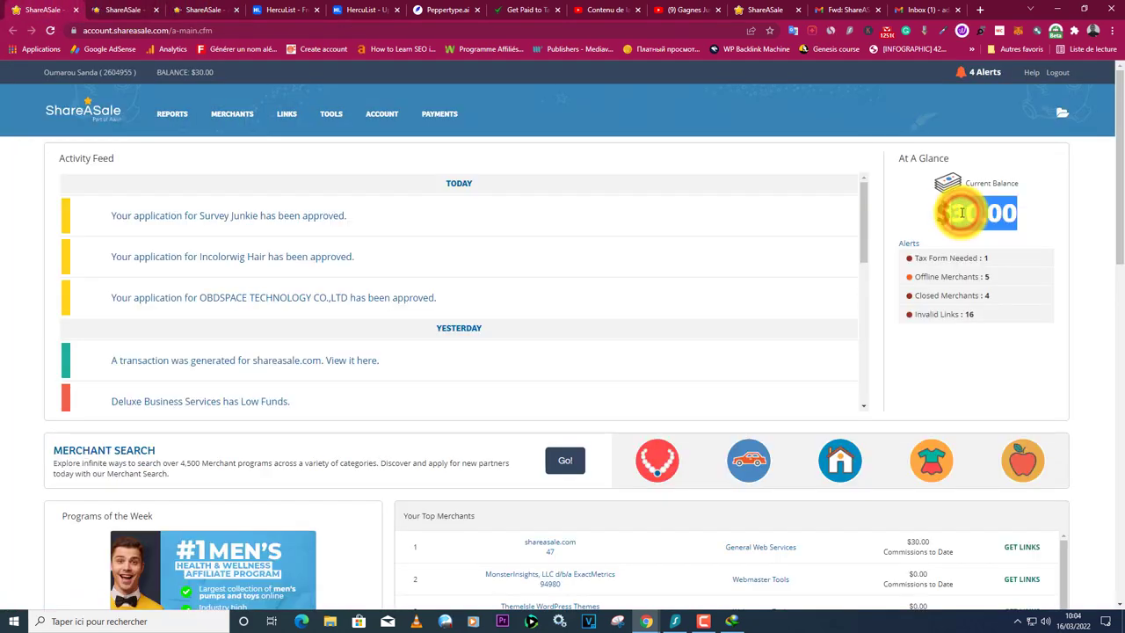
{"action": "scroll", "coordinate": [897, 252], "scroll_direction": "down", "scroll_amount": 2}
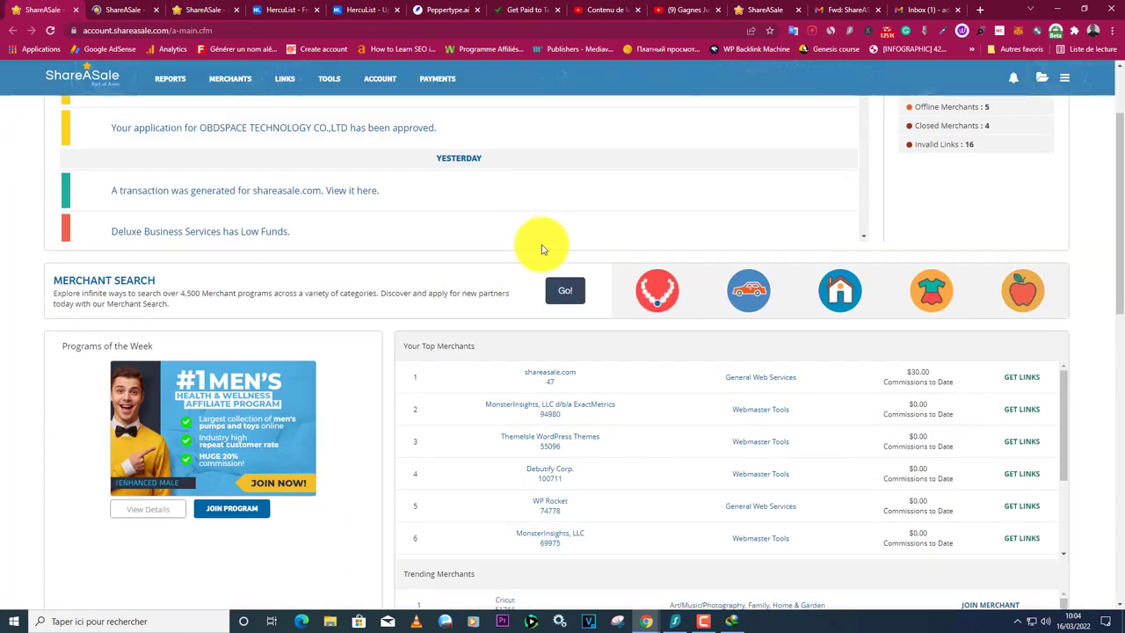
{"action": "scroll", "coordinate": [536, 243], "scroll_direction": "down", "scroll_amount": 3}
{"action": "scroll", "coordinate": [352, 140], "scroll_direction": "up", "scroll_amount": 2}
Run a merchant search with the Auto-Approval filter ticked, listing Urikar and Lucky Sake AG first.
{"action": "mouse_move", "coordinate": [232, 118]}
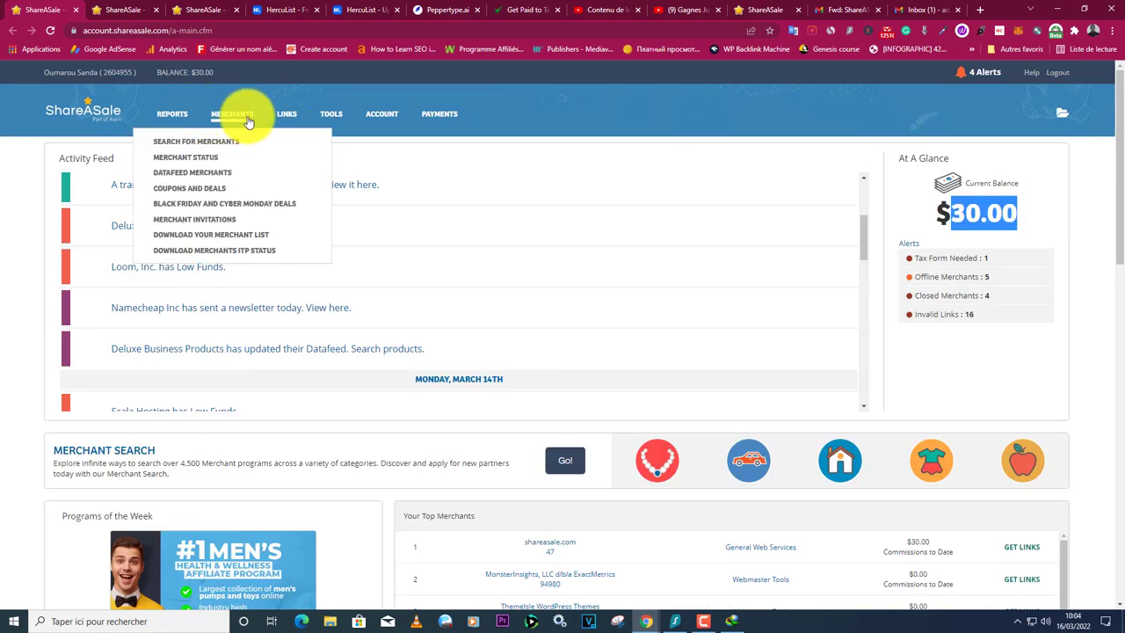
{"action": "left_click", "coordinate": [195, 146]}
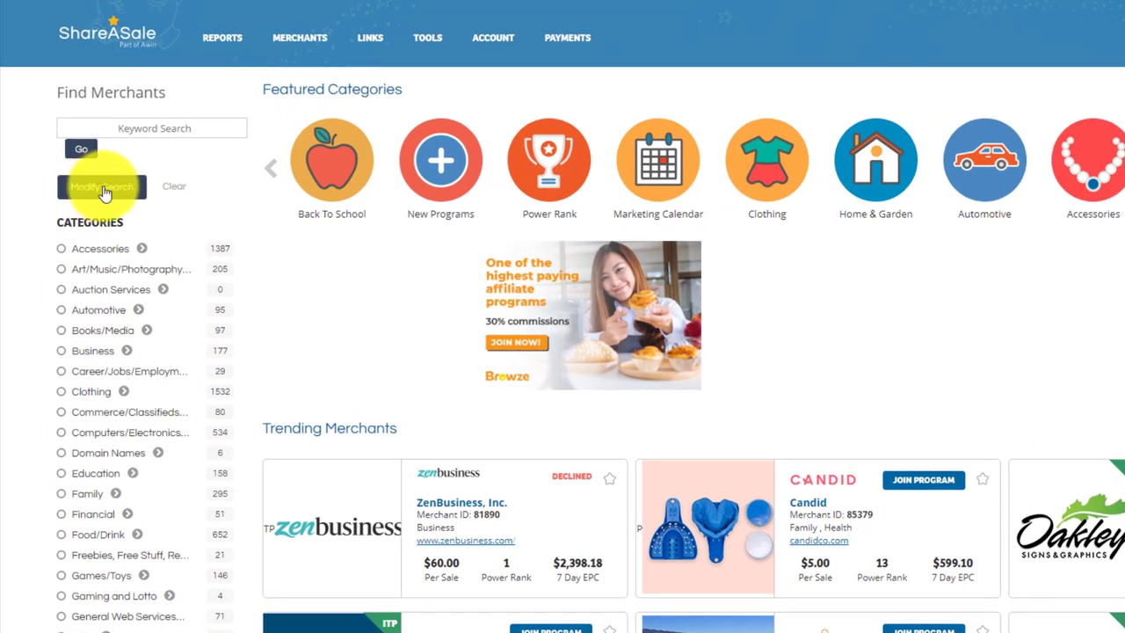
{"action": "left_click", "coordinate": [72, 231]}
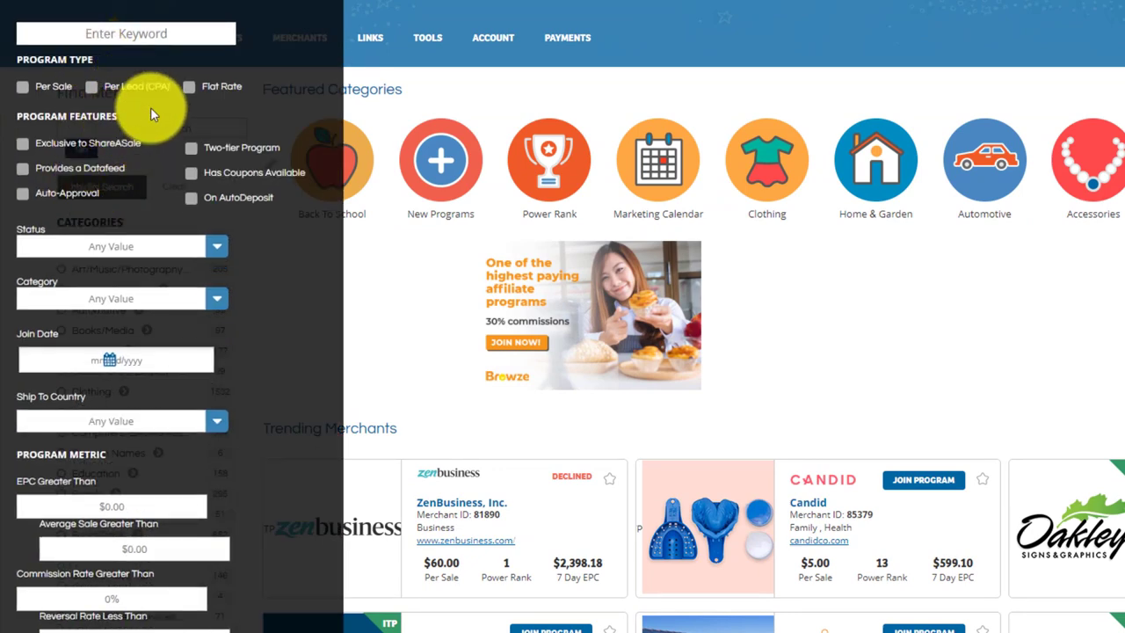
{"action": "left_click", "coordinate": [22, 197]}
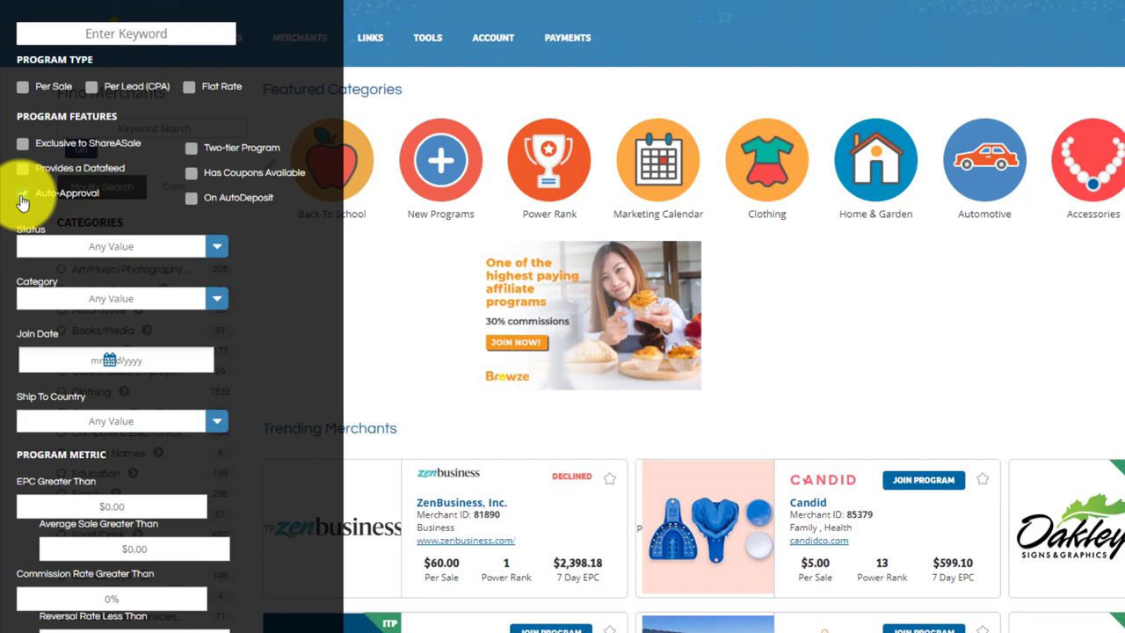
{"action": "scroll", "coordinate": [272, 307], "scroll_direction": "down", "scroll_amount": 3}
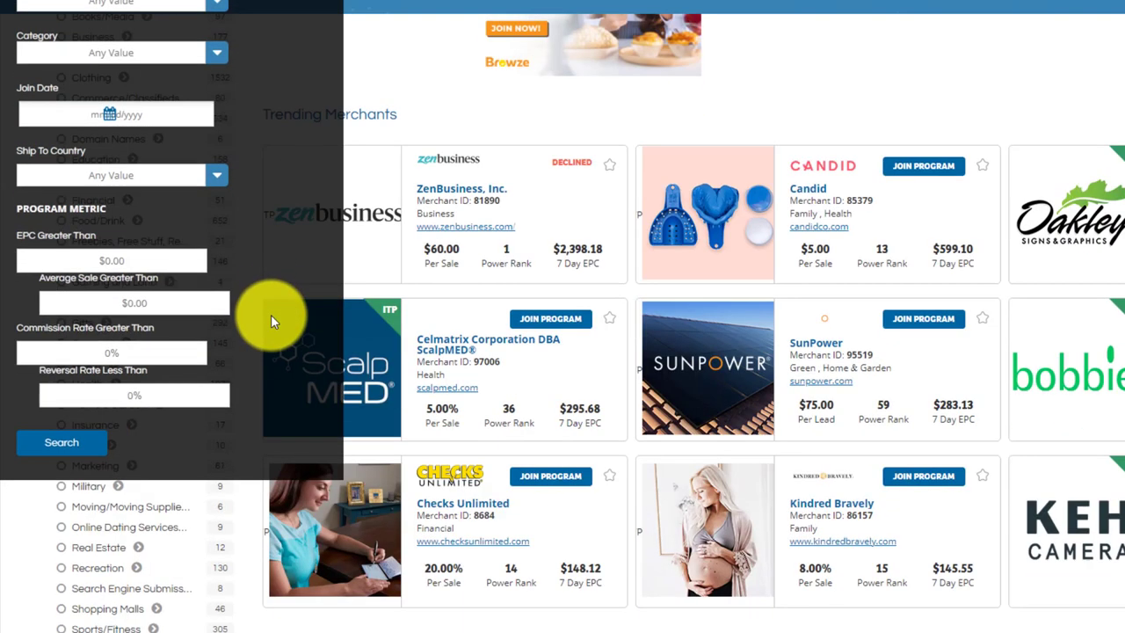
{"action": "scroll", "coordinate": [268, 312], "scroll_direction": "down", "scroll_amount": 2}
{"action": "left_click", "coordinate": [58, 233]}
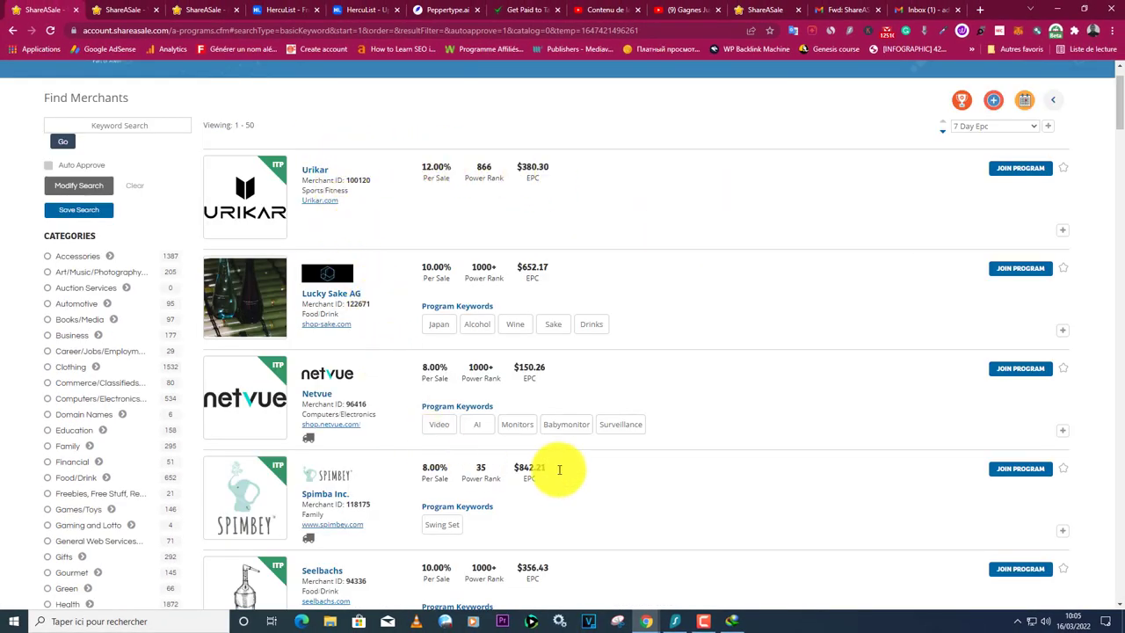
Sort the auto-approval merchant results by Lead Commission.
{"action": "scroll", "coordinate": [580, 466], "scroll_direction": "down", "scroll_amount": 1}
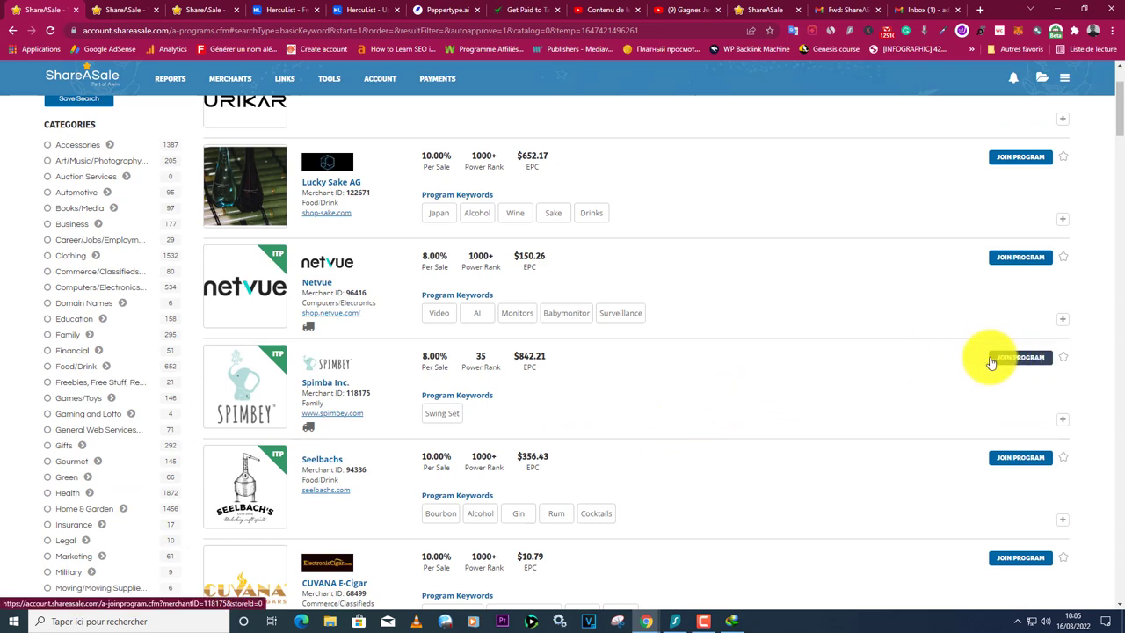
{"action": "scroll", "coordinate": [871, 342], "scroll_direction": "up", "scroll_amount": 2}
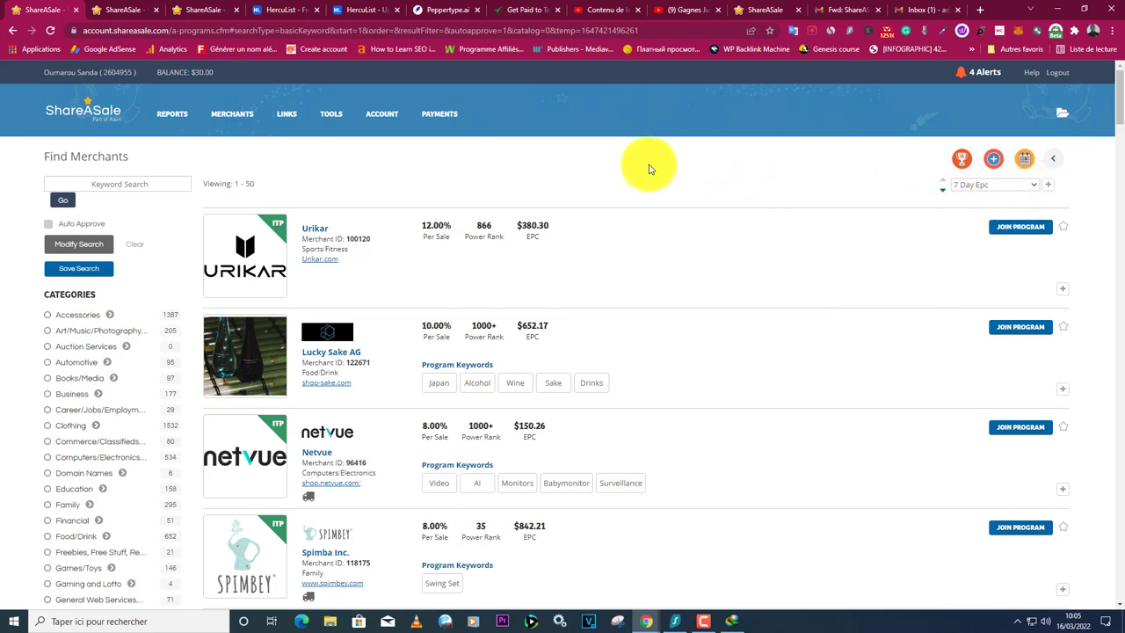
{"action": "left_click", "coordinate": [1033, 184]}
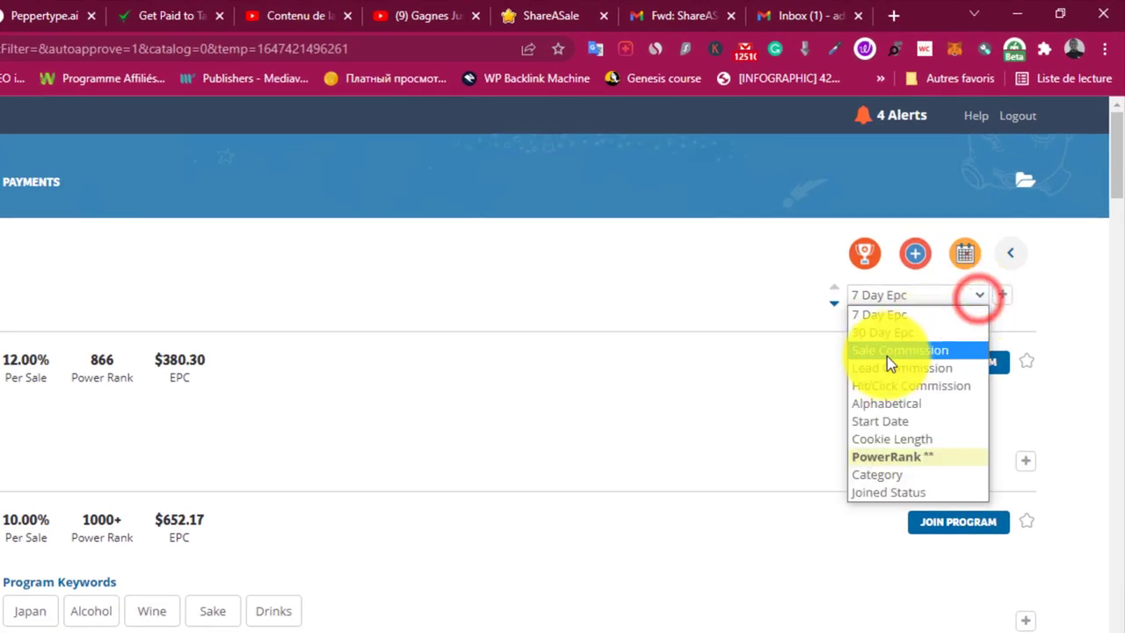
{"action": "left_click", "coordinate": [871, 369]}
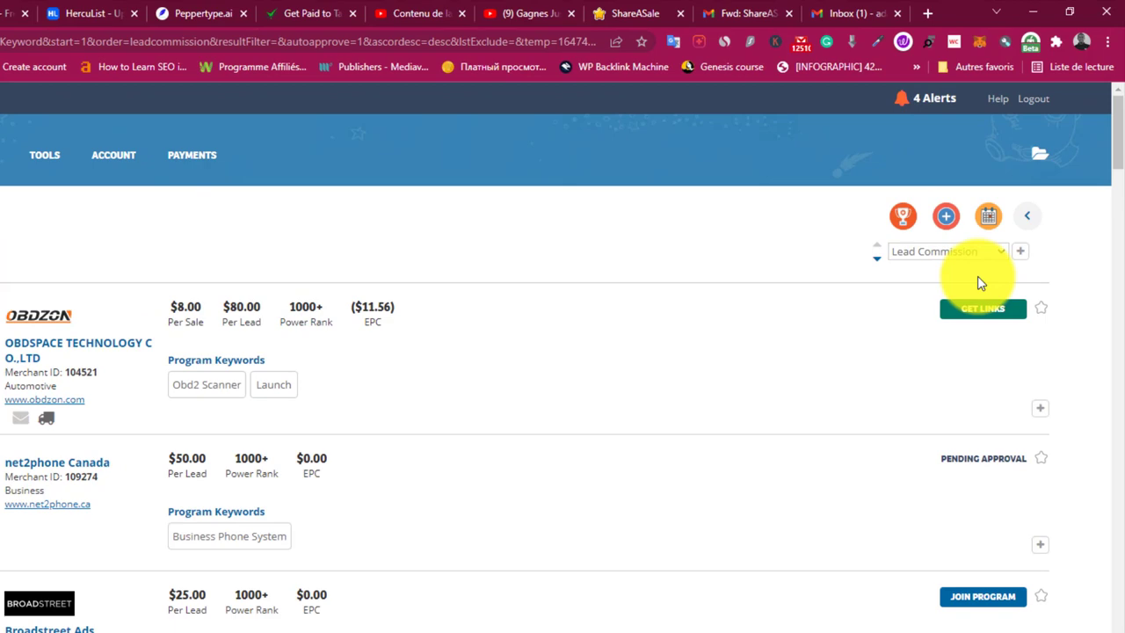
{"action": "left_click", "coordinate": [996, 252]}
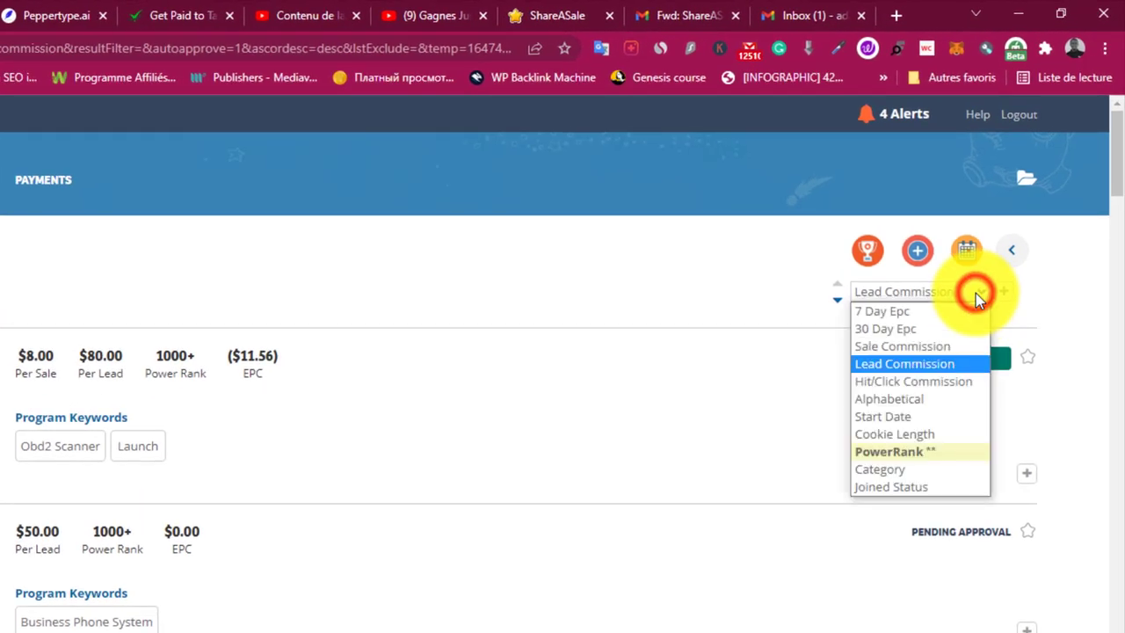
{"action": "left_click", "coordinate": [880, 364]}
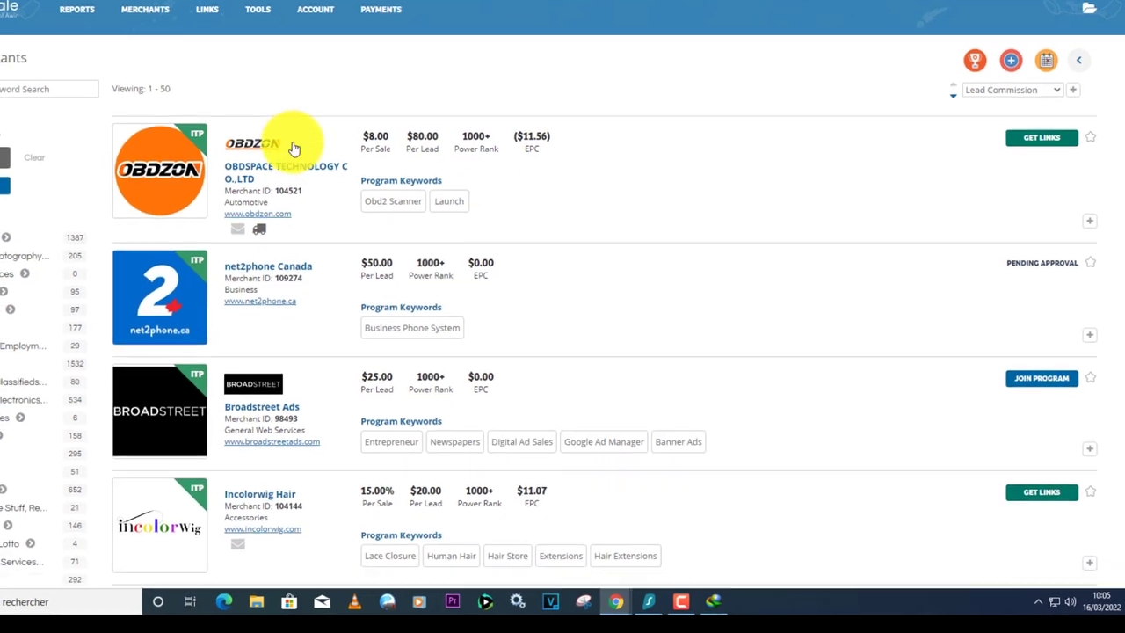
Scroll the results to Survey Junkie, listed at $15.00 per lead and $4.85 EPC.
{"action": "scroll", "coordinate": [333, 154], "scroll_direction": "down", "scroll_amount": 4}
{"action": "scroll", "coordinate": [332, 154], "scroll_direction": "down", "scroll_amount": 7}
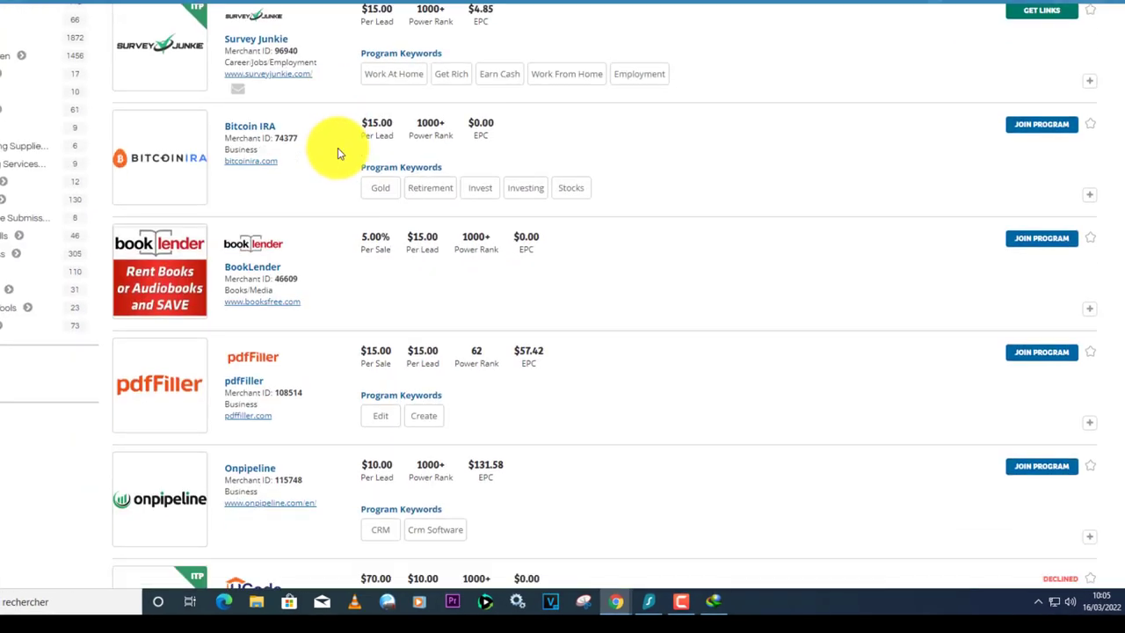
{"action": "scroll", "coordinate": [545, 191], "scroll_direction": "down", "scroll_amount": 3}
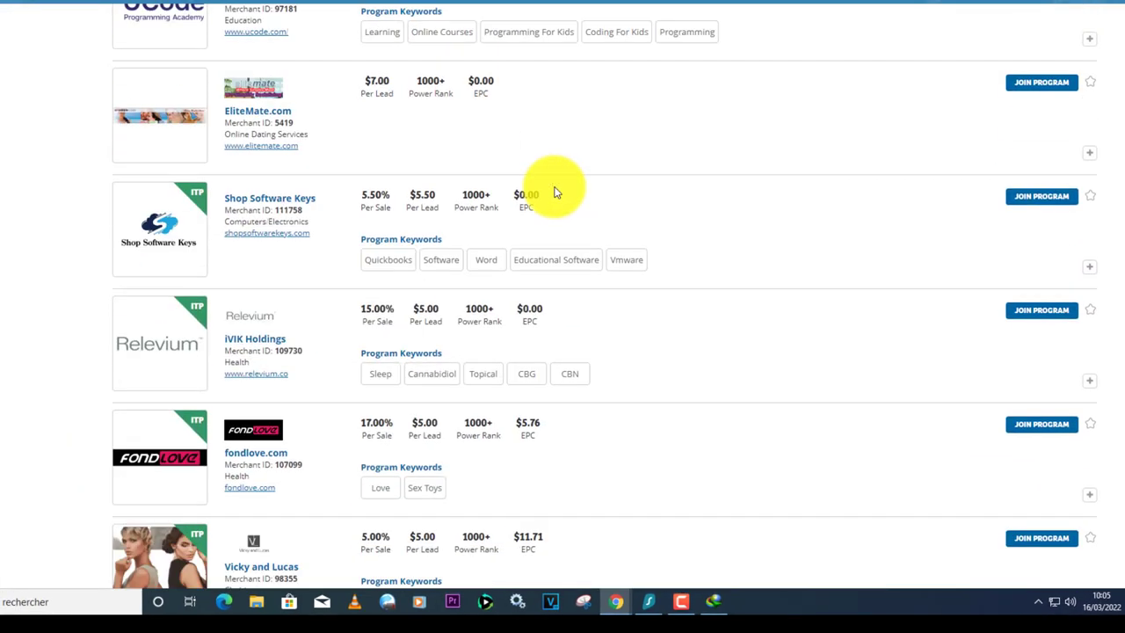
{"action": "scroll", "coordinate": [619, 197], "scroll_direction": "up", "scroll_amount": 7}
{"action": "scroll", "coordinate": [615, 207], "scroll_direction": "up", "scroll_amount": 7}
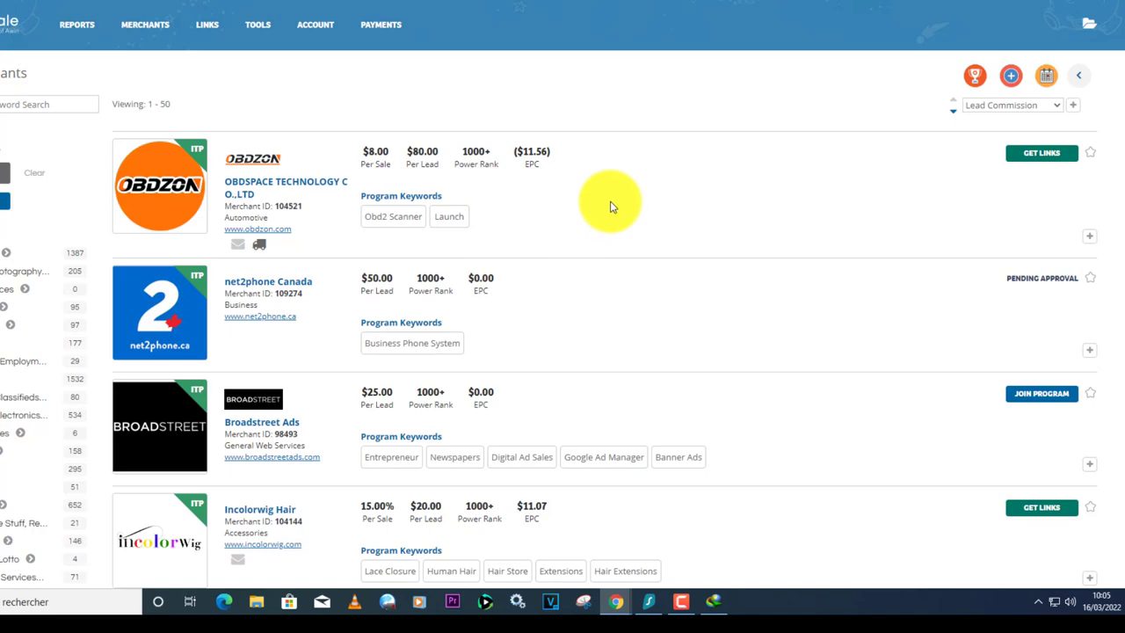
{"action": "scroll", "coordinate": [613, 207], "scroll_direction": "down", "scroll_amount": 5}
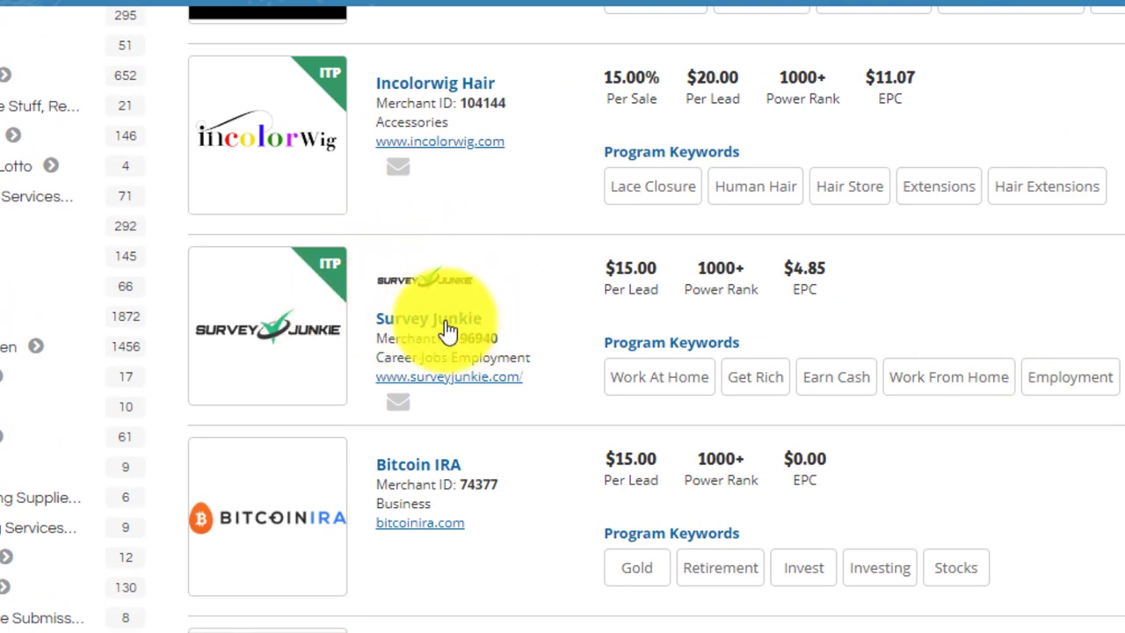
Open surveyjunkie.com in a new tab, scroll its homepage, and return to the ShareASale listing.
{"action": "left_click", "coordinate": [444, 279]}
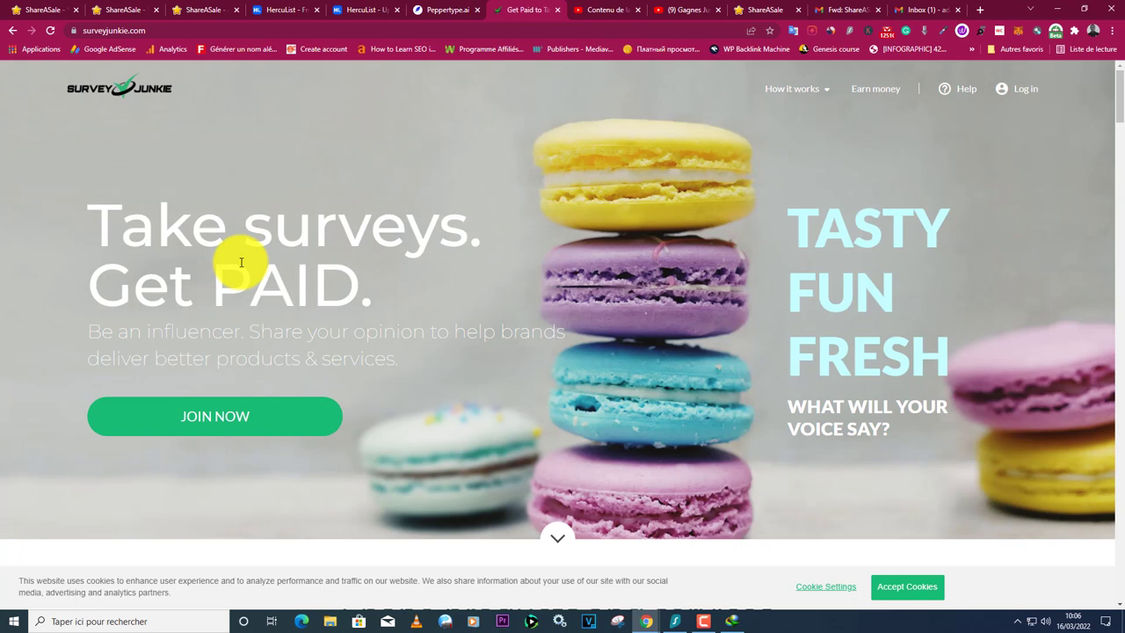
{"action": "scroll", "coordinate": [240, 261], "scroll_direction": "down", "scroll_amount": 6}
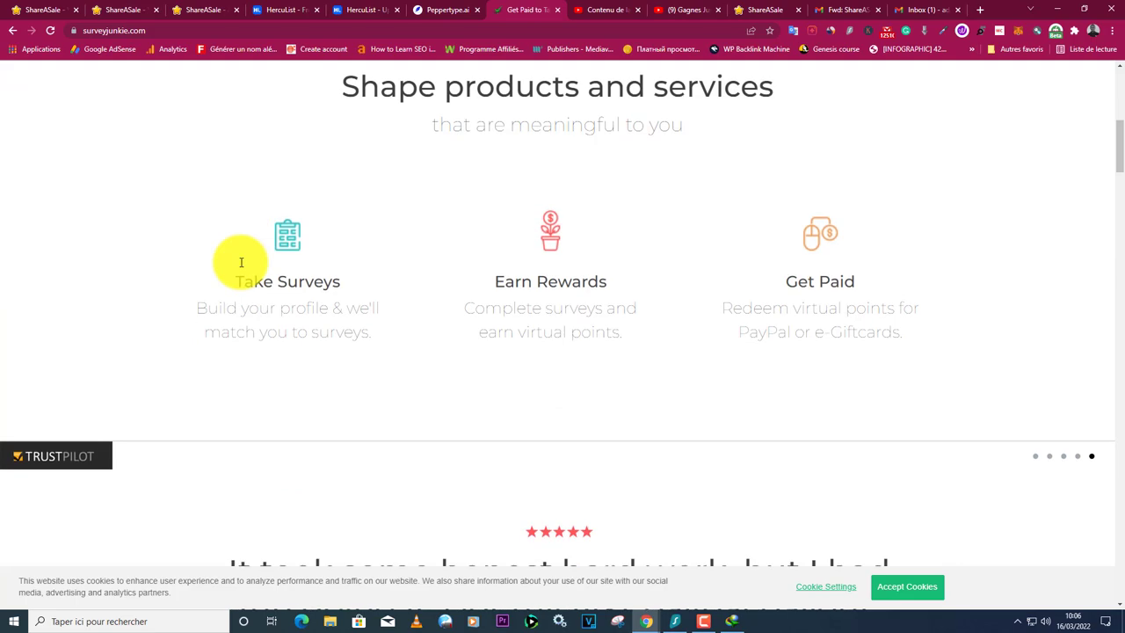
{"action": "key", "text": "ctrl+1"}
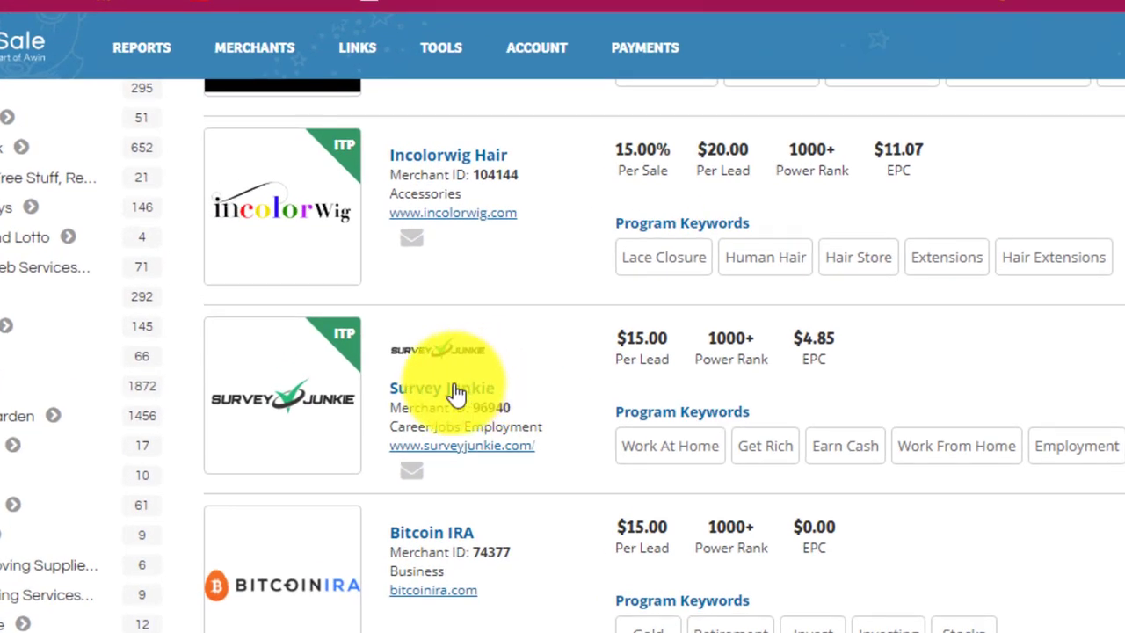
Look through Survey Junkie's merchant details page, then return to the merchant list.
{"action": "left_click", "coordinate": [454, 391]}
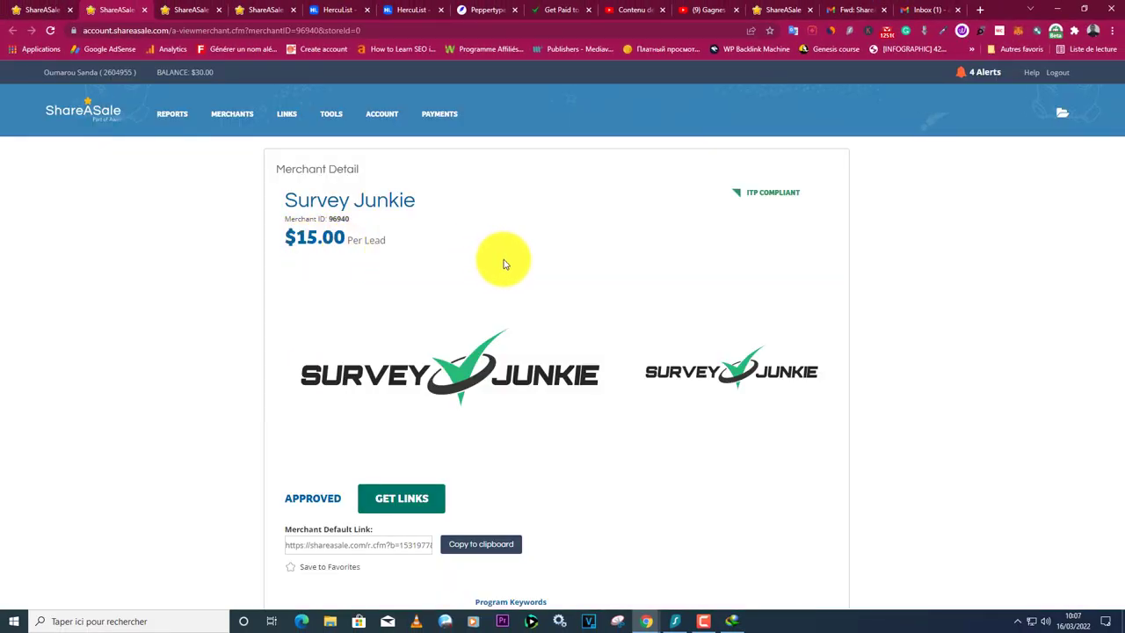
{"action": "scroll", "coordinate": [627, 314], "scroll_direction": "down", "scroll_amount": 8}
{"action": "scroll", "coordinate": [633, 310], "scroll_direction": "down", "scroll_amount": 1}
{"action": "key", "text": "ctrl+shift+Tab"}
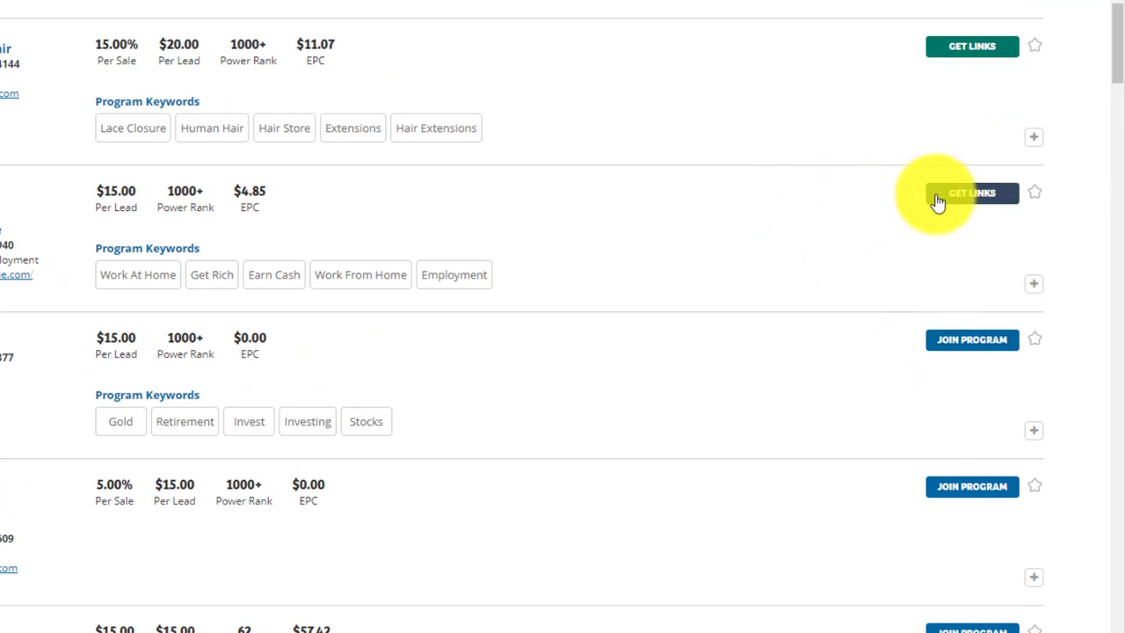
Copy Survey Junkie's merchant default affiliate link and return to the HercuList tab.
{"action": "left_click", "coordinate": [967, 193]}
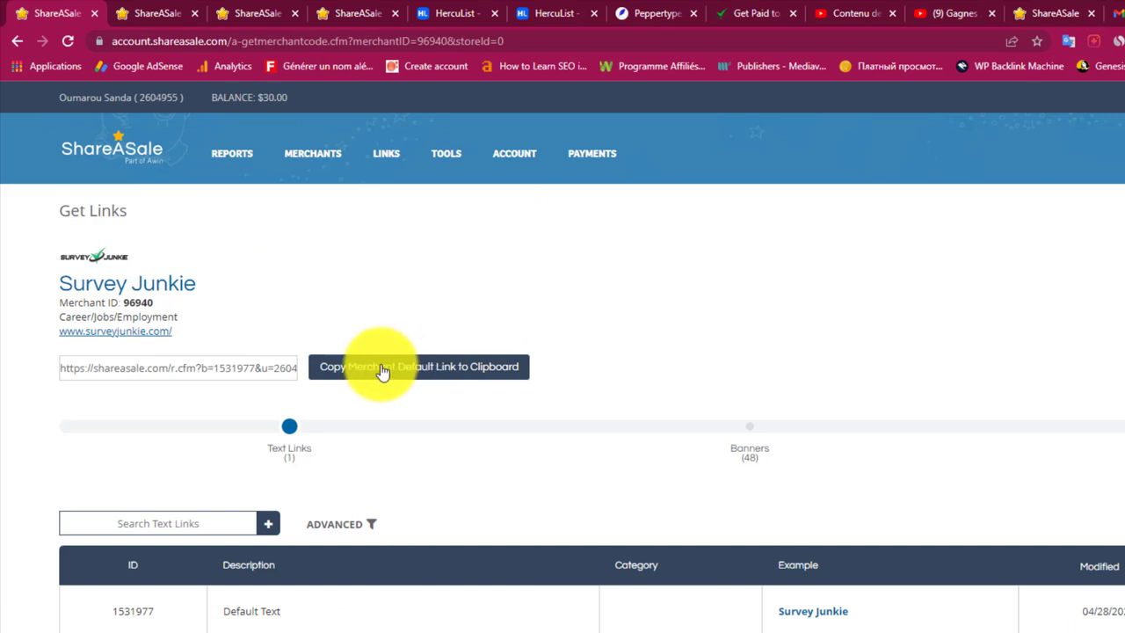
{"action": "left_click", "coordinate": [383, 369]}
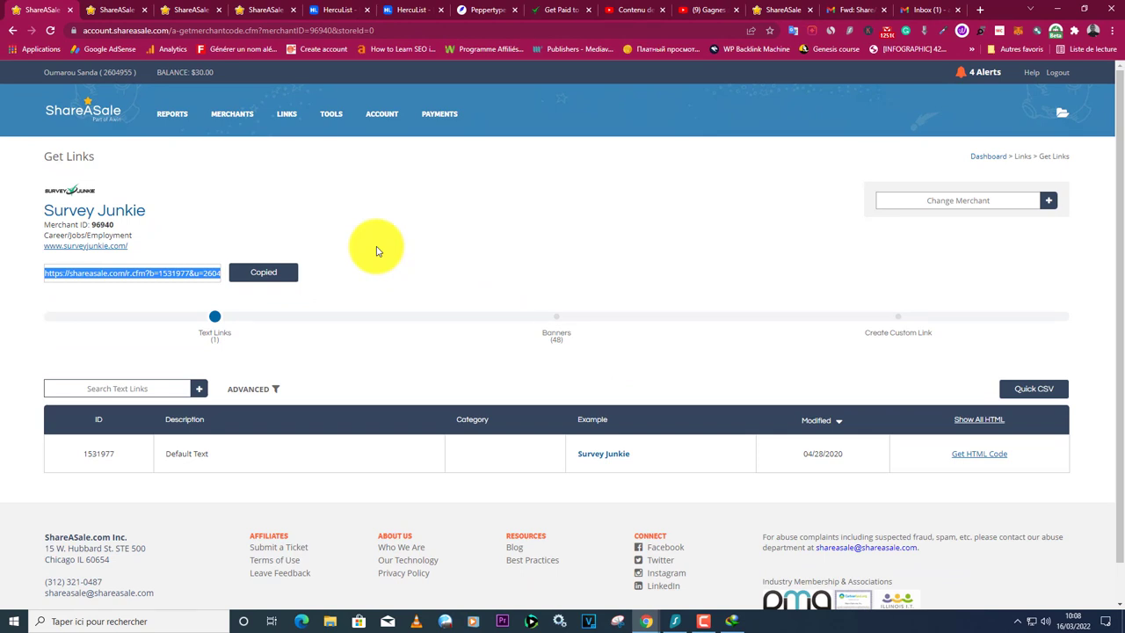
{"action": "left_click", "coordinate": [330, 8]}
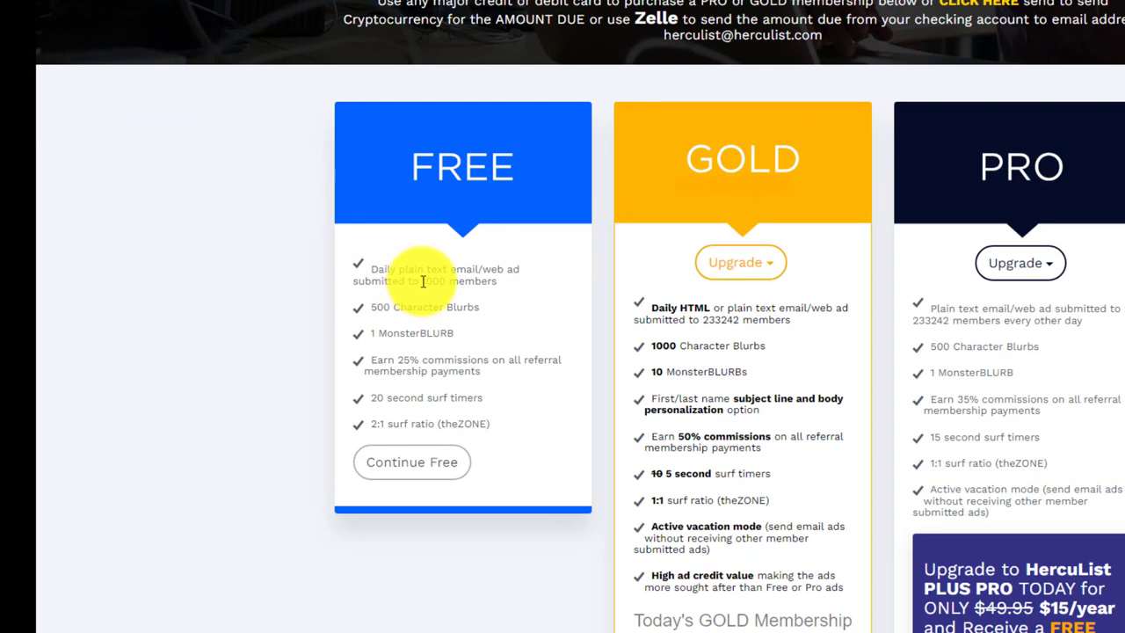
Highlight the Free plan's 1000-member and Pro plan's 233242-member reach, then browse the page.
{"action": "left_click_drag", "start_coordinate": [423, 281], "coordinate": [444, 283]}
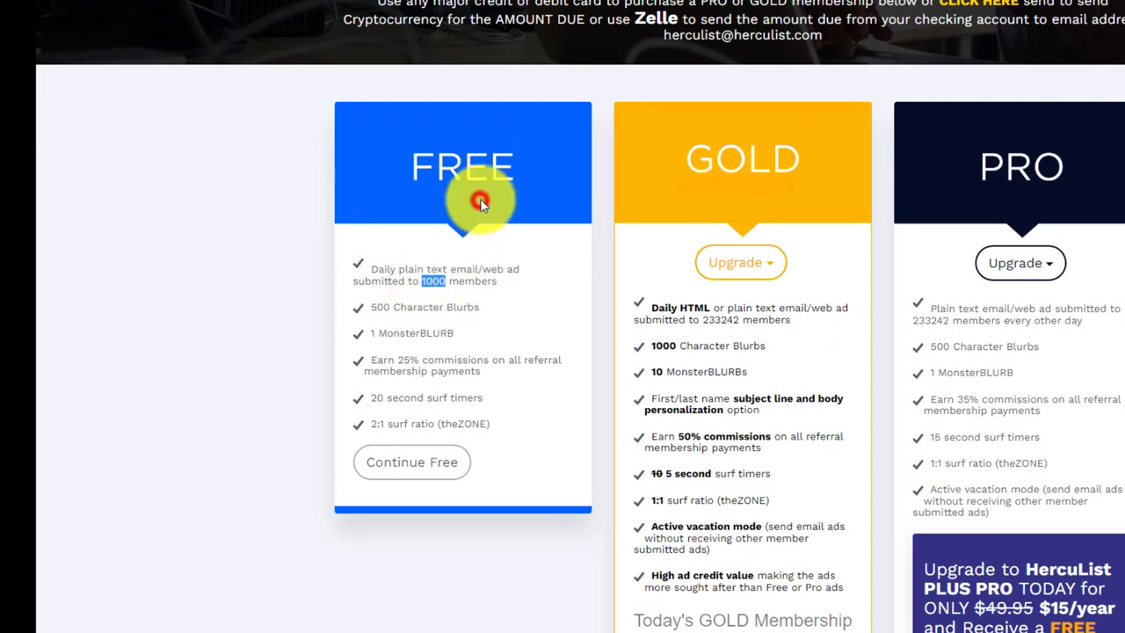
{"action": "scroll", "coordinate": [493, 200], "scroll_direction": "down", "scroll_amount": 1}
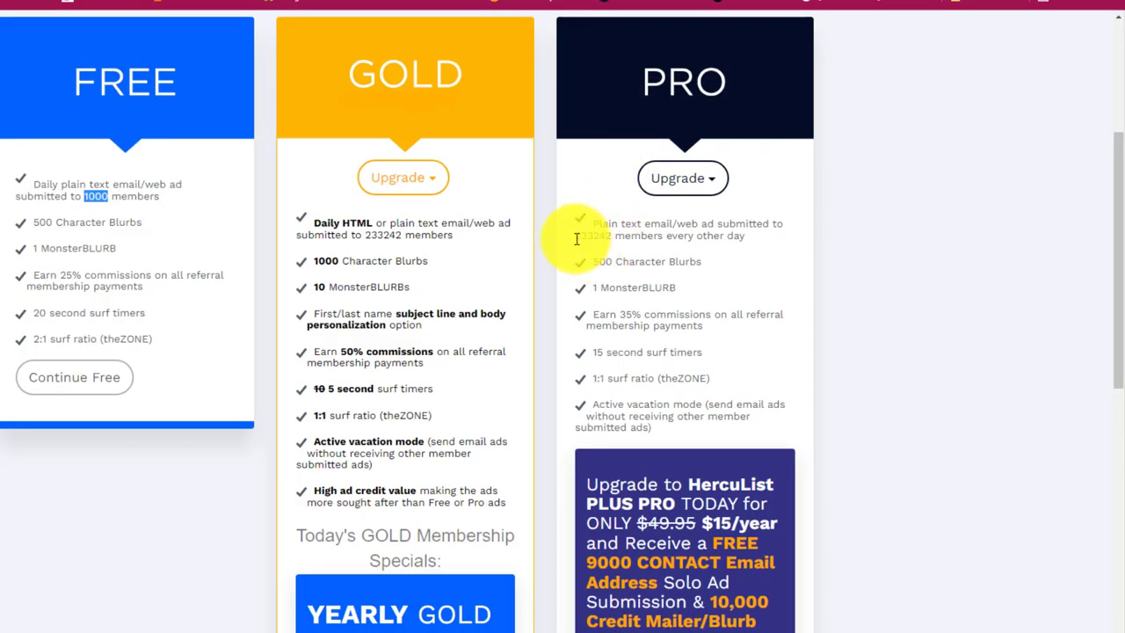
{"action": "left_click_drag", "start_coordinate": [575, 236], "coordinate": [610, 237]}
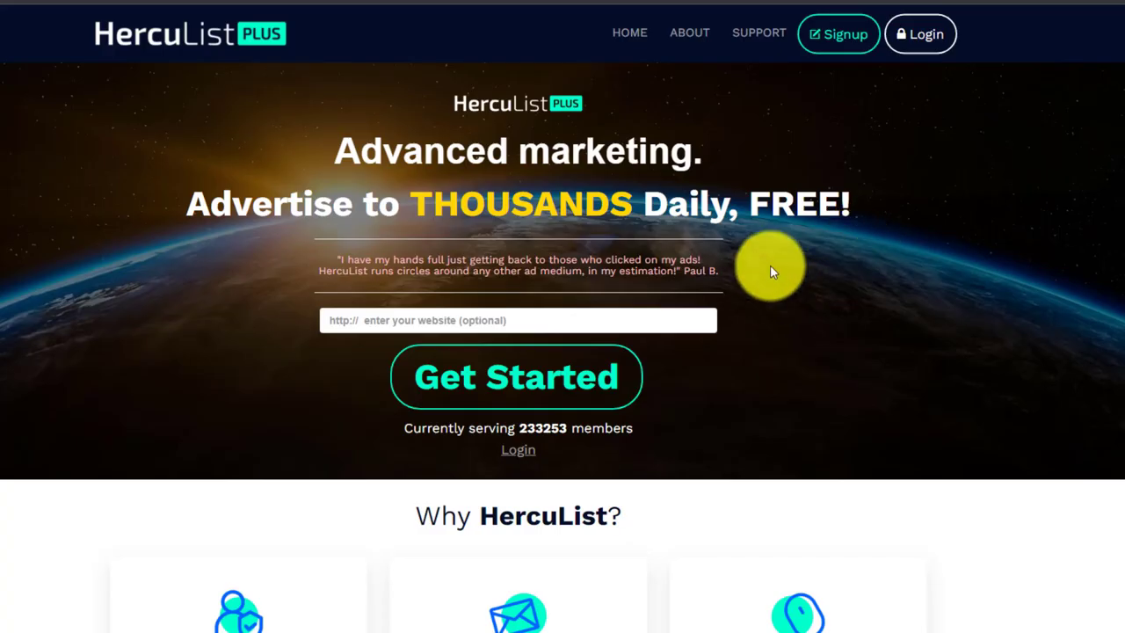
{"action": "scroll", "coordinate": [158, 314], "scroll_direction": "down", "scroll_amount": 7}
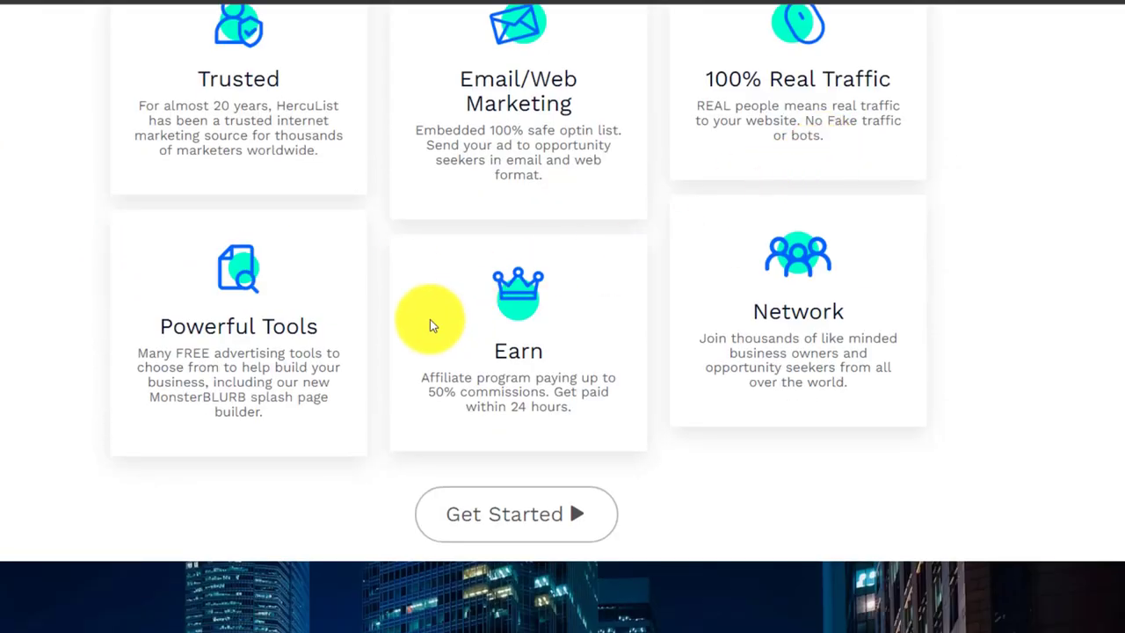
{"action": "scroll", "coordinate": [88, 304], "scroll_direction": "up", "scroll_amount": 8}
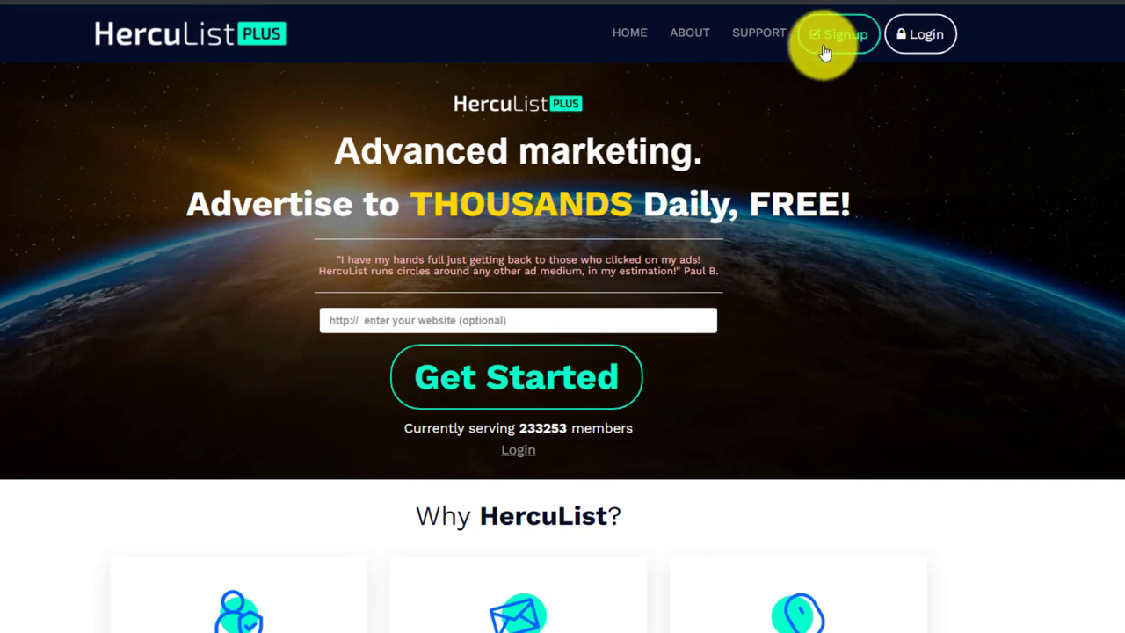
Return to the members dashboard via Signup and choose 'Submit daily email/web ad'.
{"action": "left_click", "coordinate": [840, 44]}
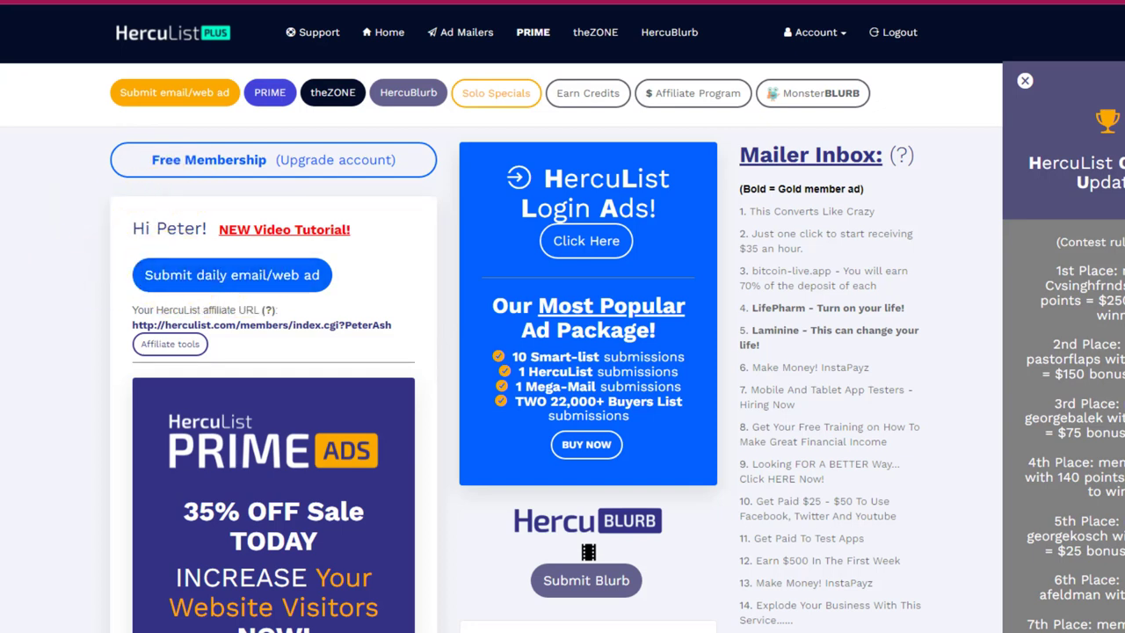
{"action": "left_click", "coordinate": [187, 278]}
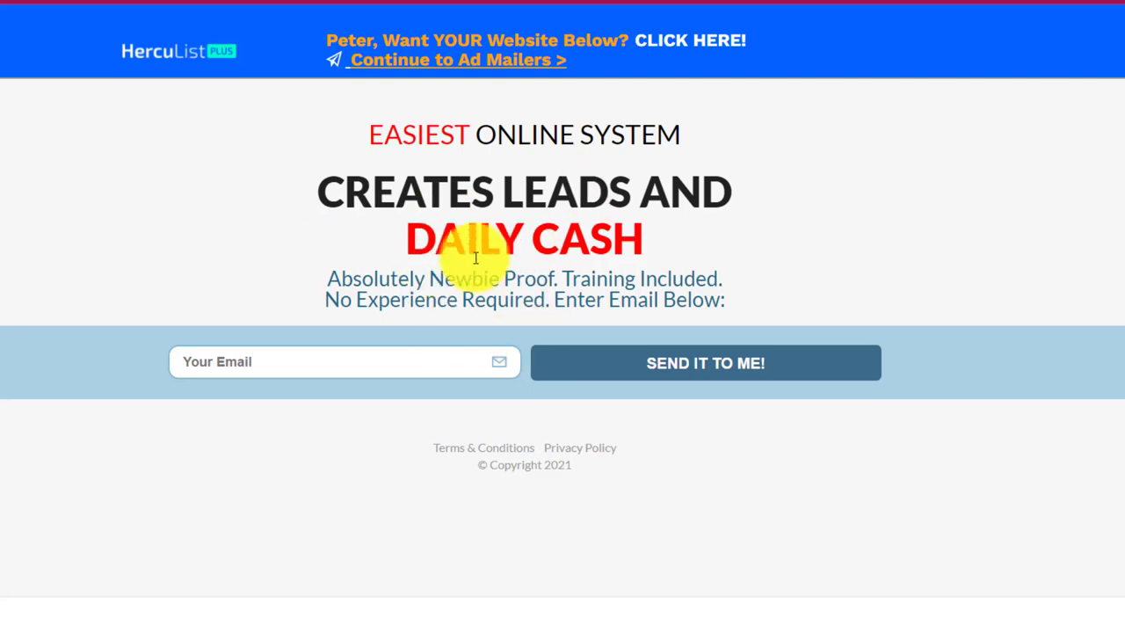
Continue to the ad mailers and scroll to the empty Regular Mailer form, dismissing the subject suggestion.
{"action": "left_click", "coordinate": [451, 67]}
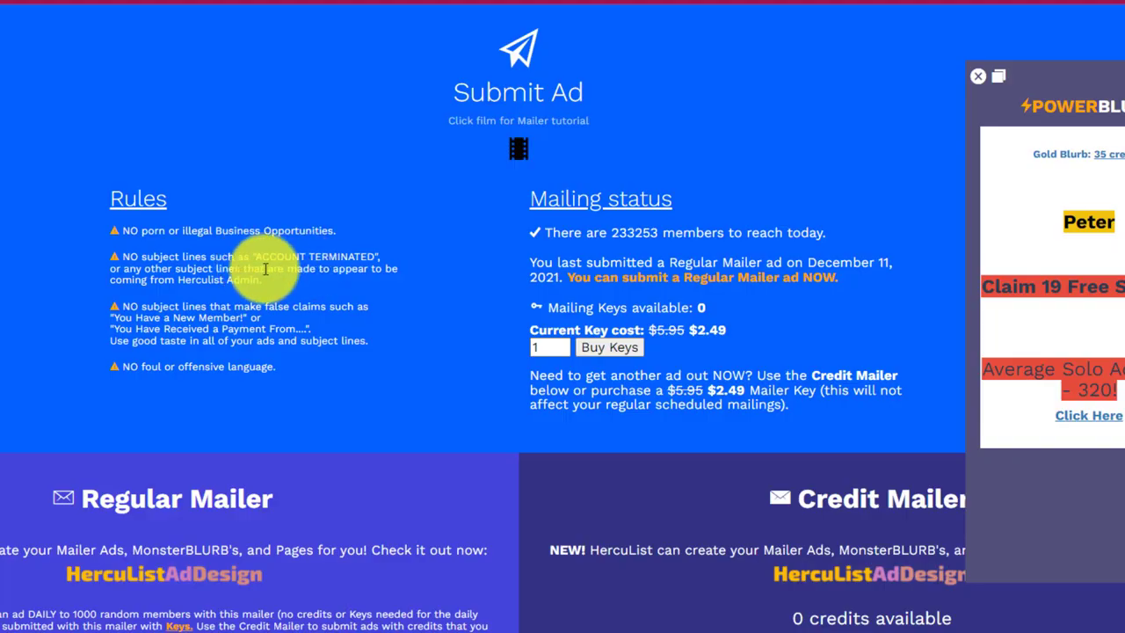
{"action": "left_click", "coordinate": [224, 213]}
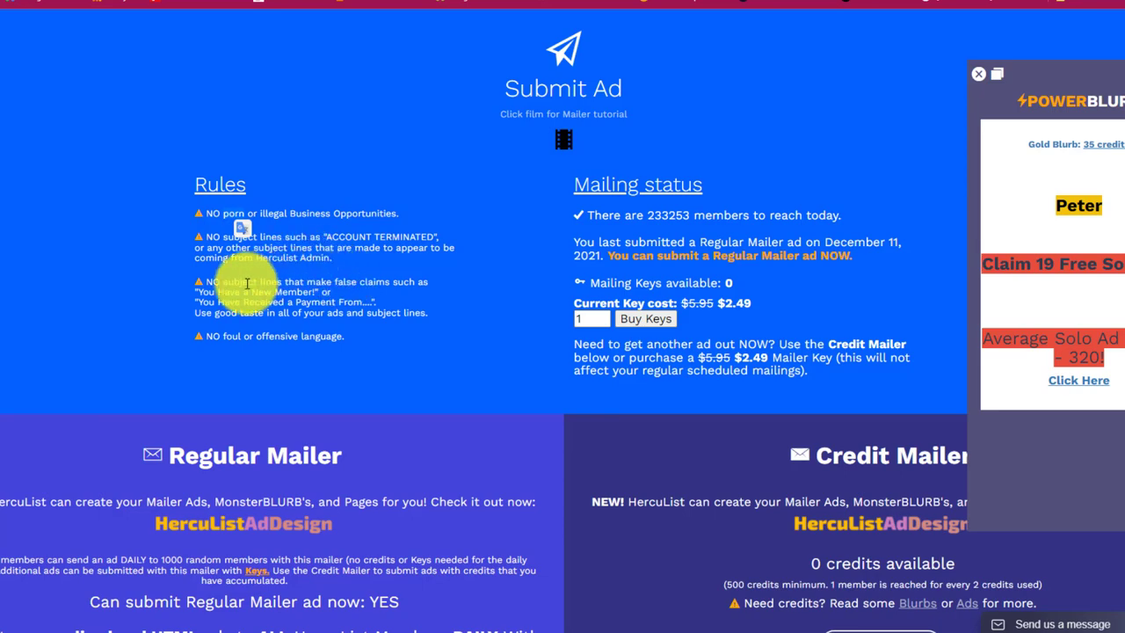
{"action": "scroll", "coordinate": [293, 291], "scroll_direction": "down", "scroll_amount": 4}
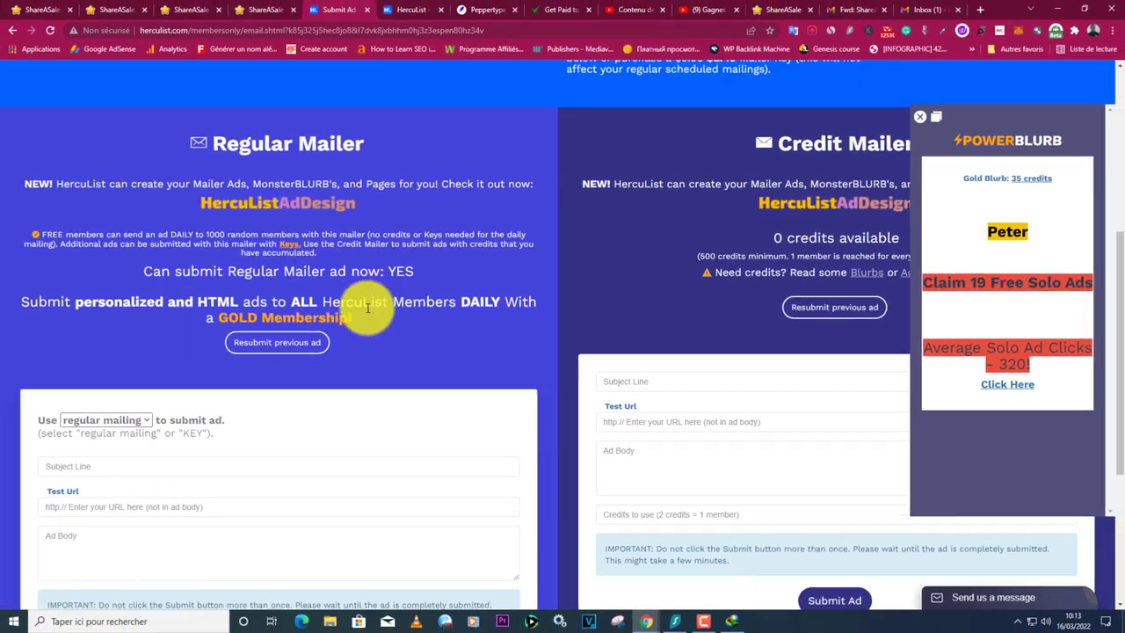
{"action": "scroll", "coordinate": [376, 309], "scroll_direction": "down", "scroll_amount": 1}
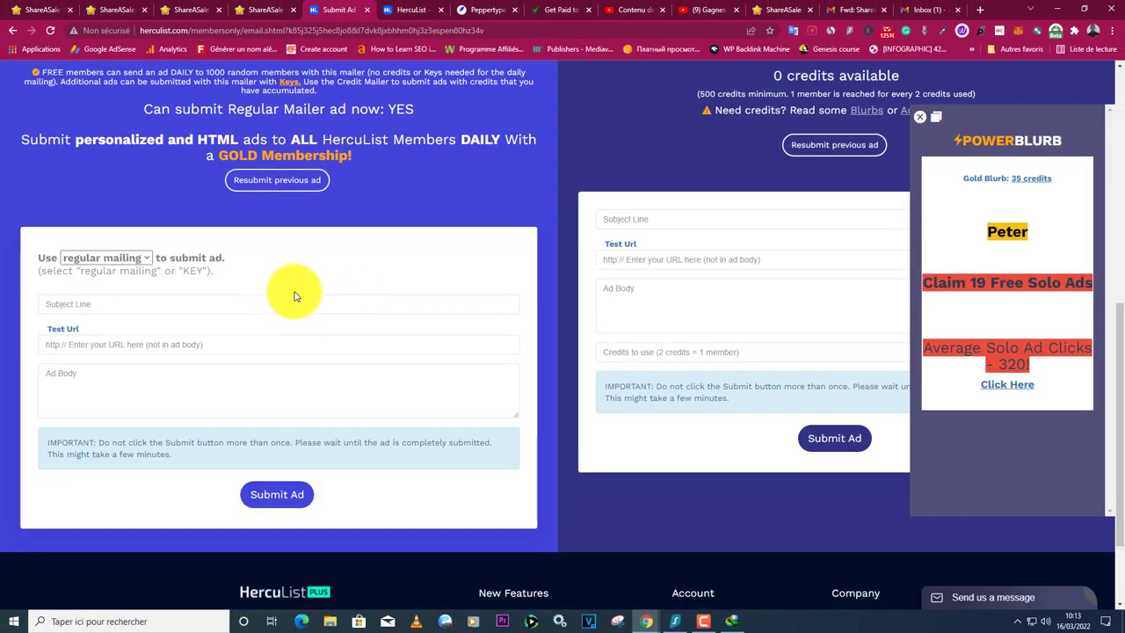
{"action": "scroll", "coordinate": [320, 294], "scroll_direction": "down", "scroll_amount": 1}
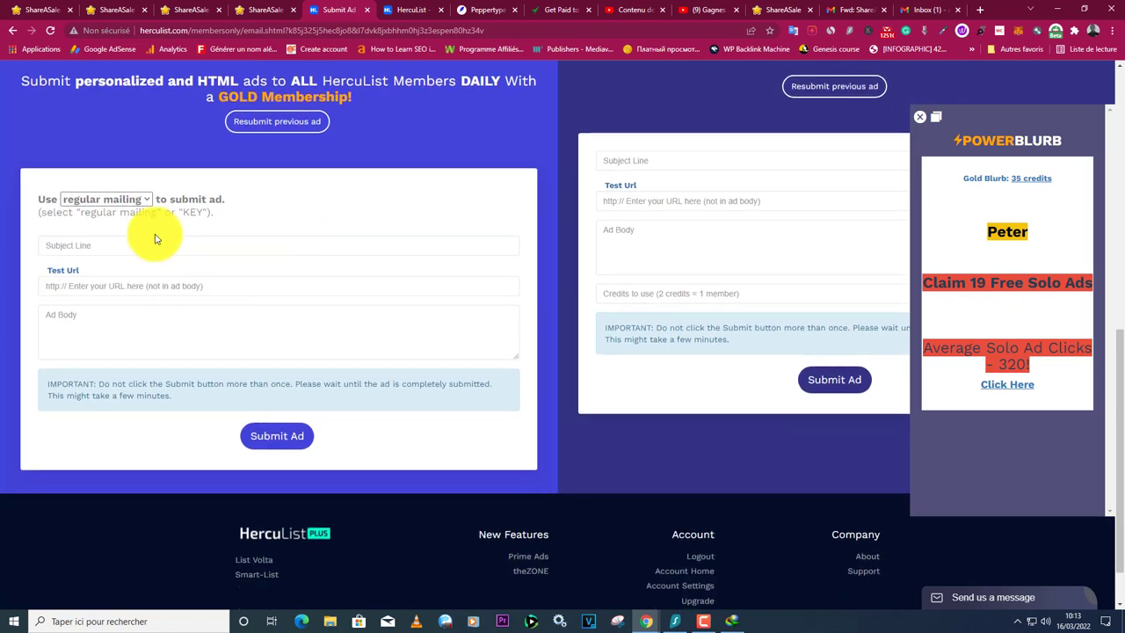
{"action": "left_click", "coordinate": [205, 220]}
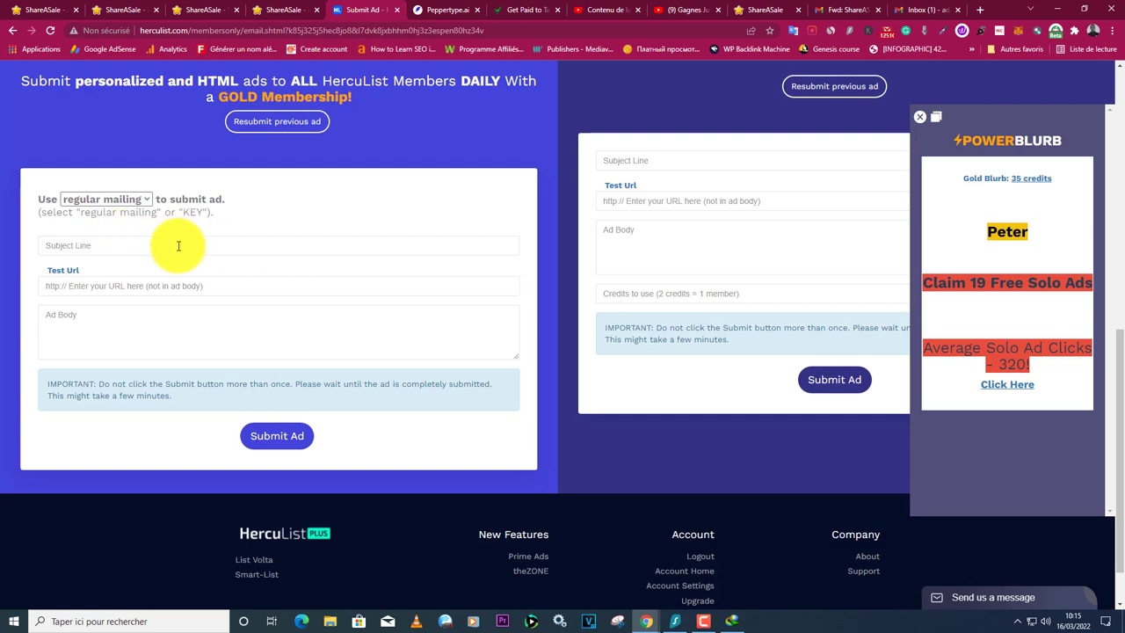
Switch to ShareASale's Survey Junkie banners page and scroll through the banner ads.
{"action": "left_click", "coordinate": [115, 9]}
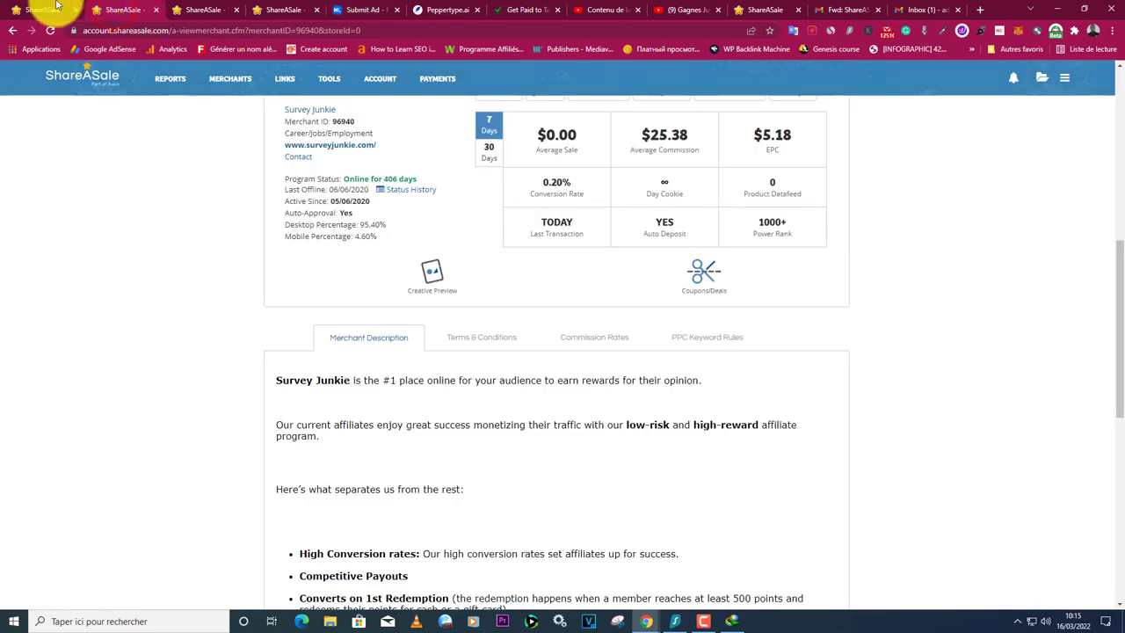
{"action": "left_click", "coordinate": [40, 9]}
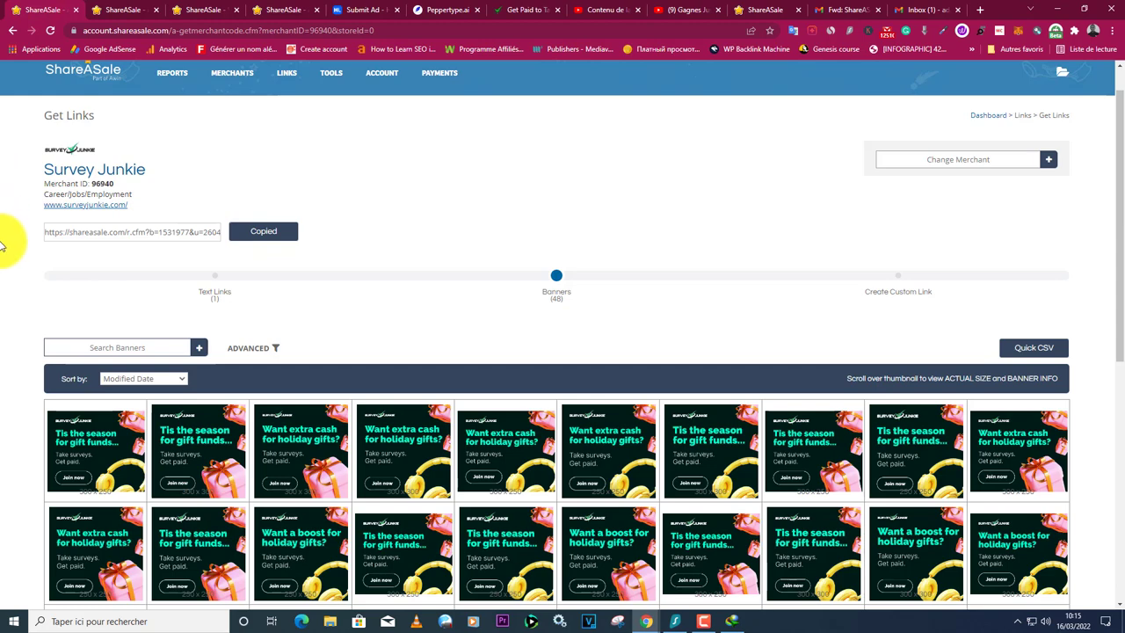
{"action": "scroll", "coordinate": [383, 207], "scroll_direction": "up", "scroll_amount": 1}
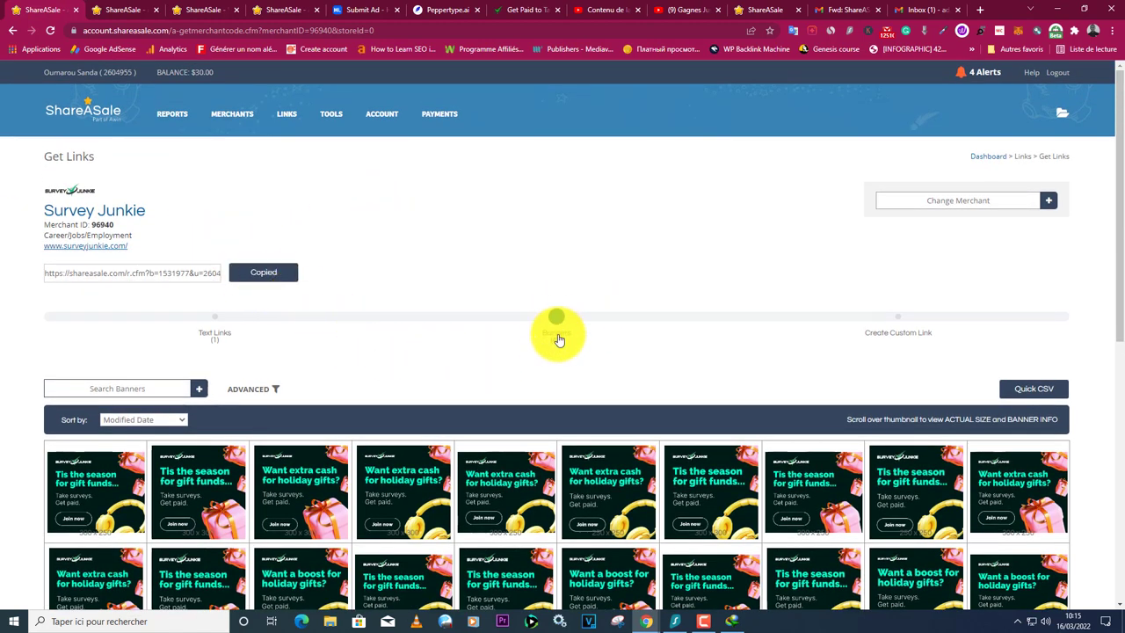
{"action": "scroll", "coordinate": [557, 334], "scroll_direction": "down", "scroll_amount": 4}
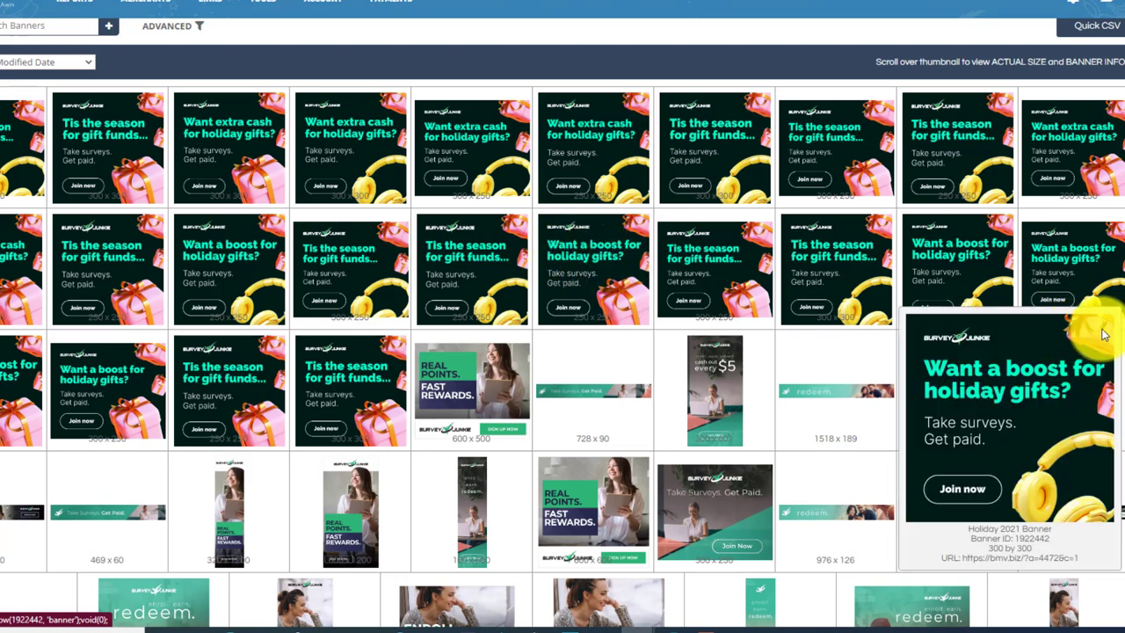
{"action": "scroll", "coordinate": [1087, 305], "scroll_direction": "down", "scroll_amount": 2}
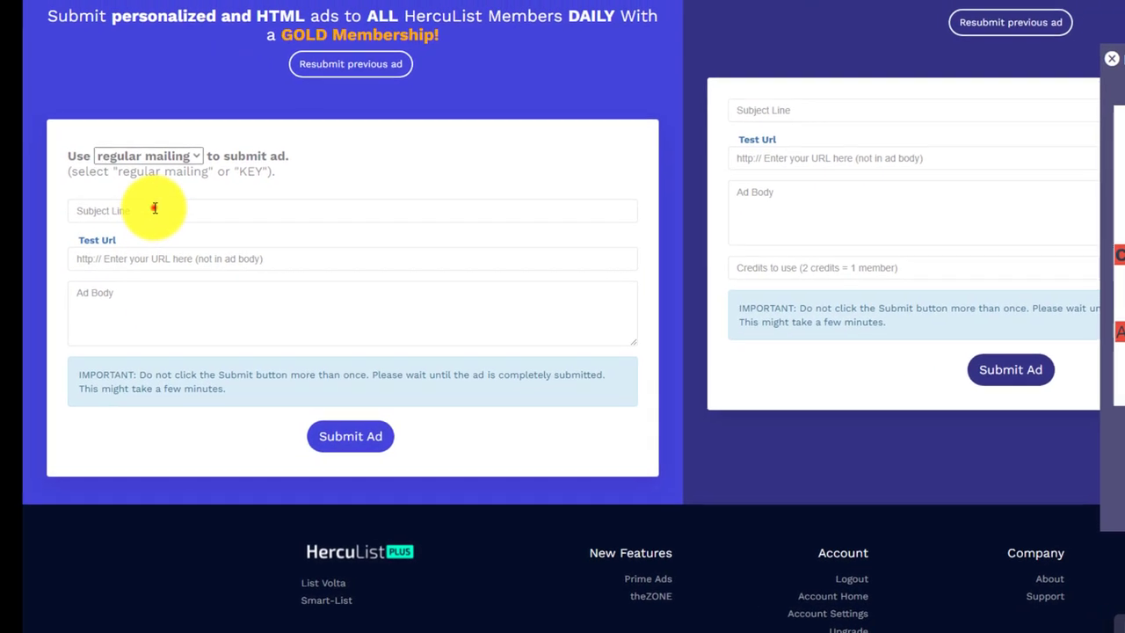
Enter the subject line 'Take Surveys & Get Paid (Cash Out Every $5)'.
{"action": "left_click", "coordinate": [162, 209]}
{"action": "type", "text": "Take Surveys"}
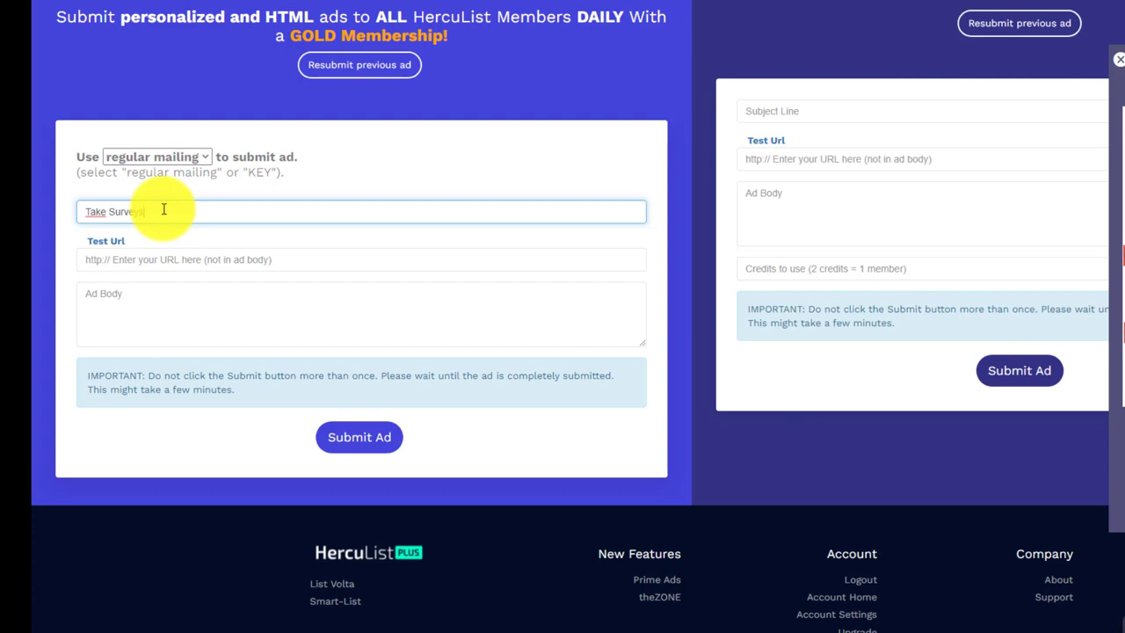
{"action": "type", "text": "& Get Paid (Cash Out Every $5"}
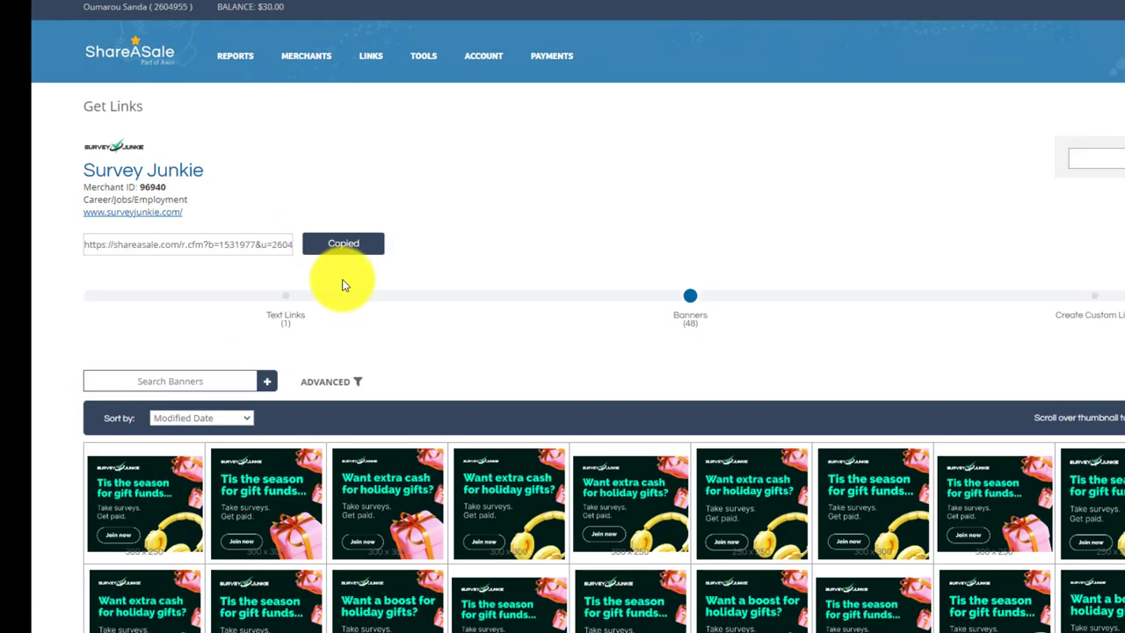
Paste the Survey Junkie affiliate link into Test Url and place the cursor in Ad Body.
{"action": "left_click", "coordinate": [339, 243]}
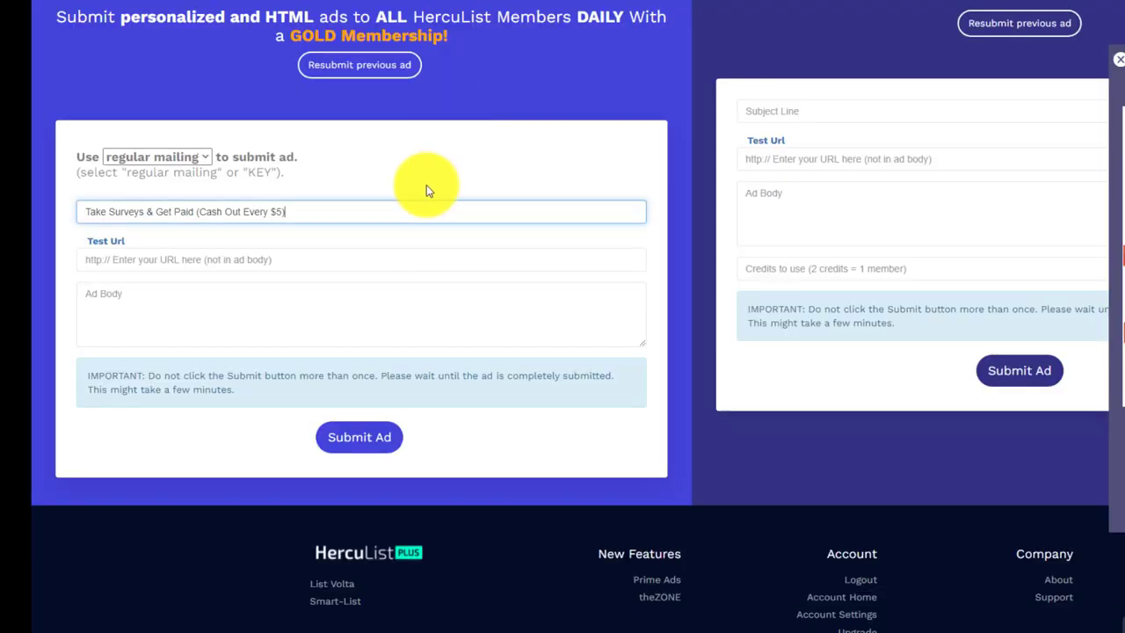
{"action": "left_click", "coordinate": [181, 261]}
{"action": "right_click", "coordinate": [181, 263]}
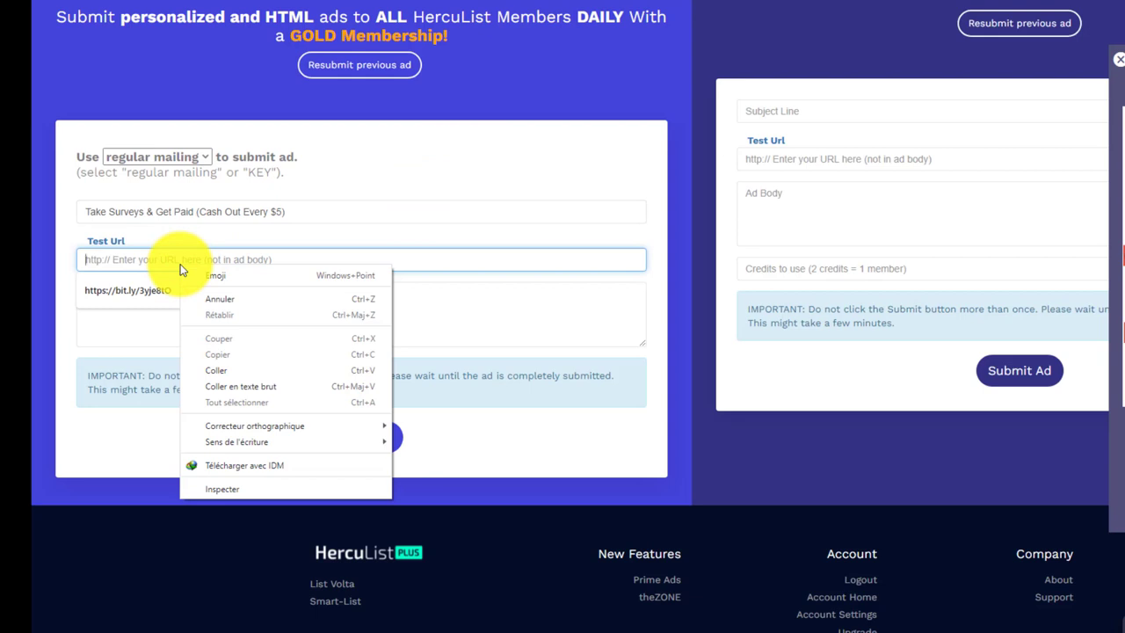
{"action": "left_click", "coordinate": [224, 371]}
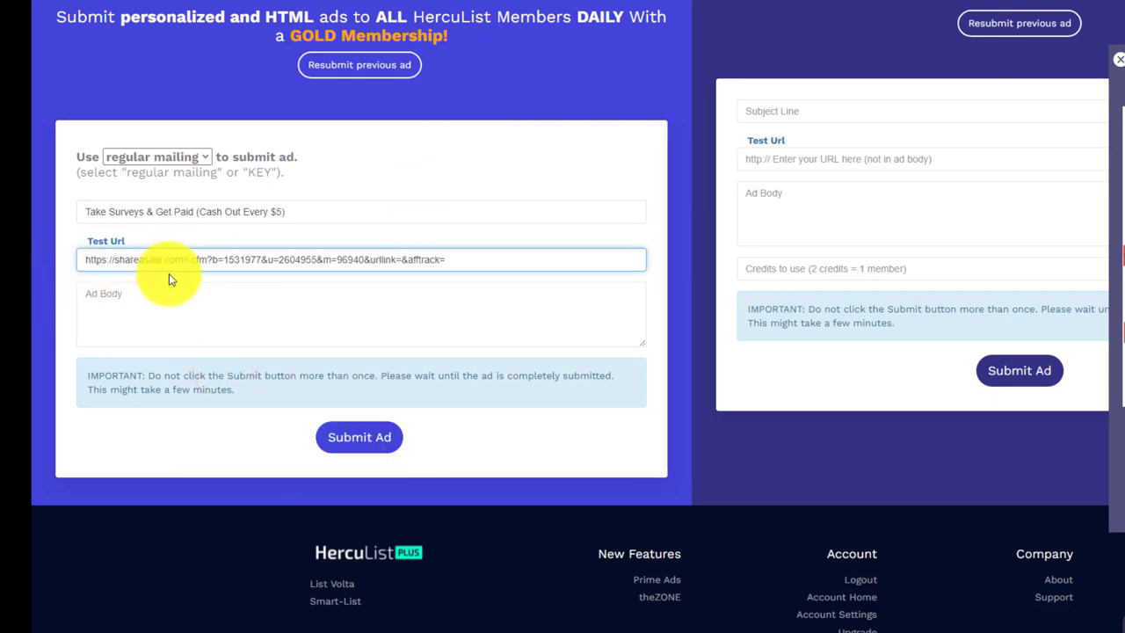
{"action": "left_click", "coordinate": [100, 293]}
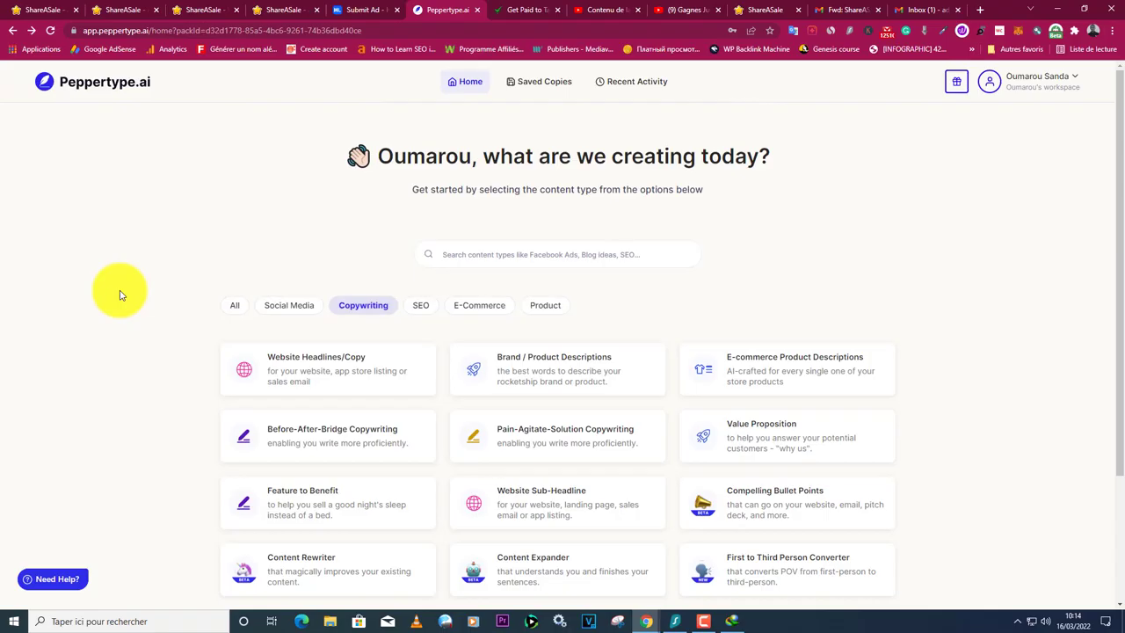
Open Peppertype's Cold Emails generator and paste the ad subject as the product description.
{"action": "scroll", "coordinate": [123, 291], "scroll_direction": "down", "scroll_amount": 2}
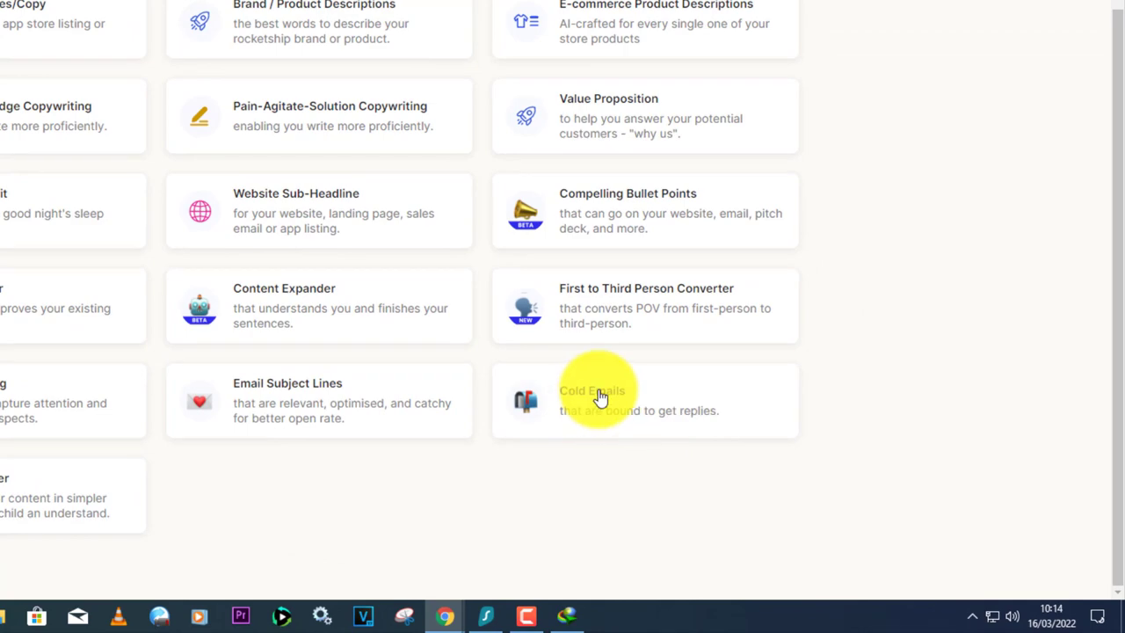
{"action": "left_click", "coordinate": [598, 393]}
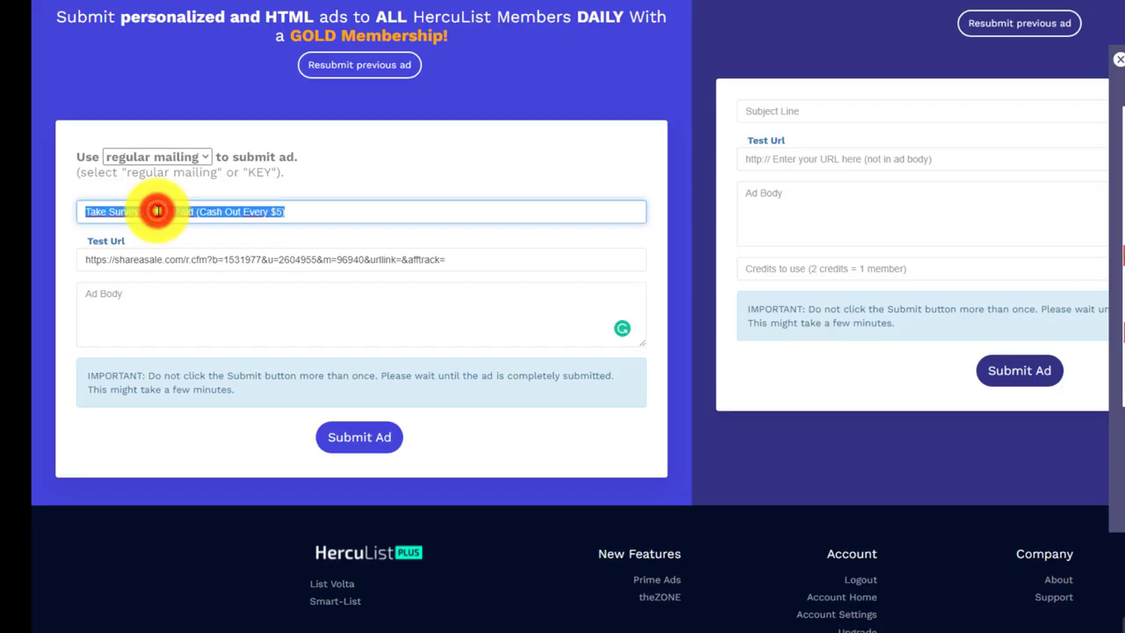
{"action": "right_click", "coordinate": [155, 211]}
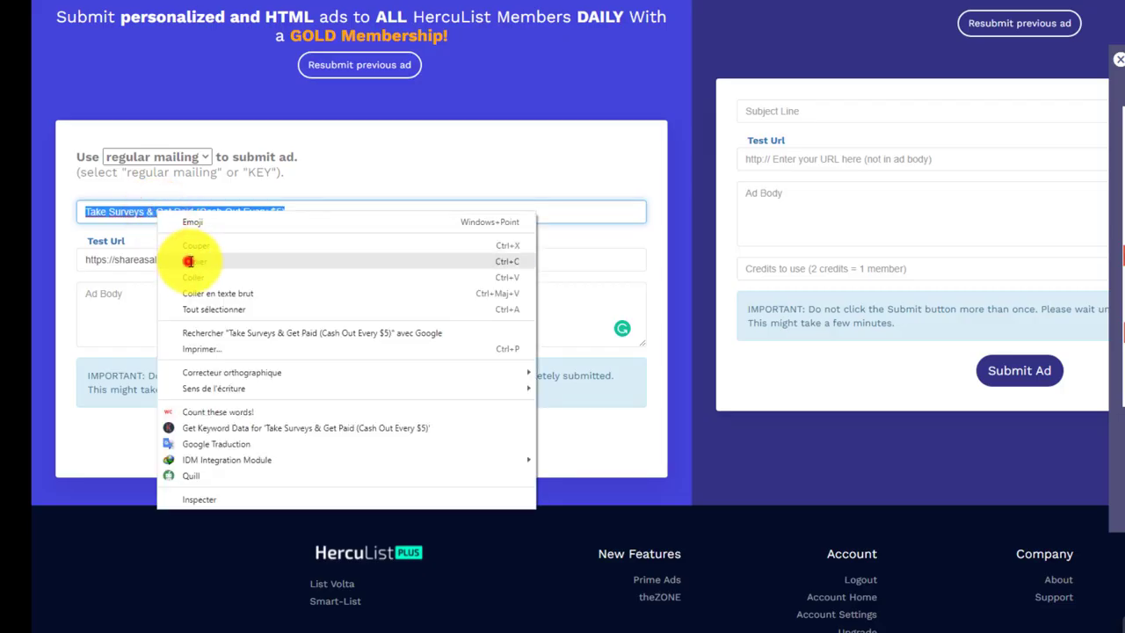
{"action": "left_click", "coordinate": [188, 261]}
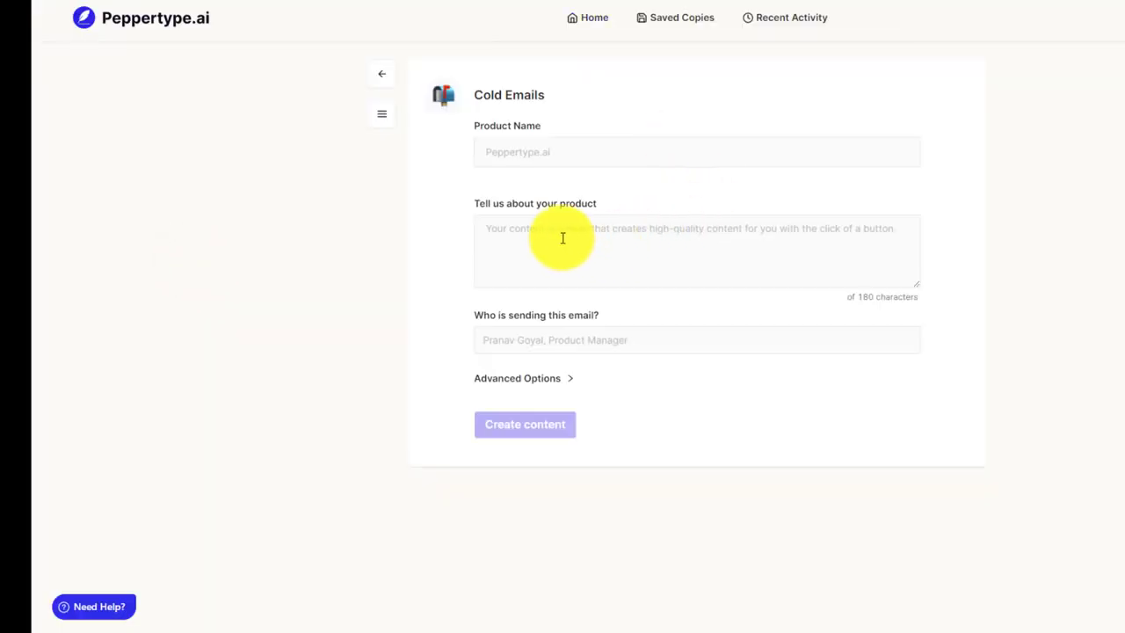
{"action": "left_click", "coordinate": [559, 237]}
{"action": "right_click", "coordinate": [559, 237]}
{"action": "left_click", "coordinate": [595, 339]}
Enter product name 'Survey' and the sender's name and role, then generate the emails.
{"action": "left_click", "coordinate": [537, 149]}
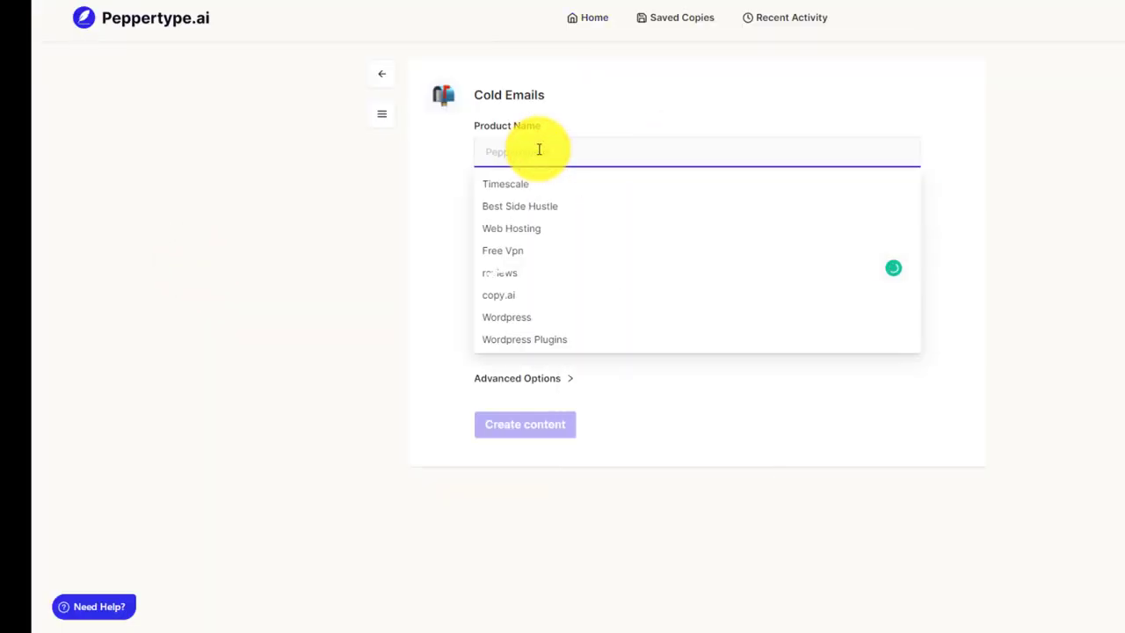
{"action": "type", "text": "Sur"}
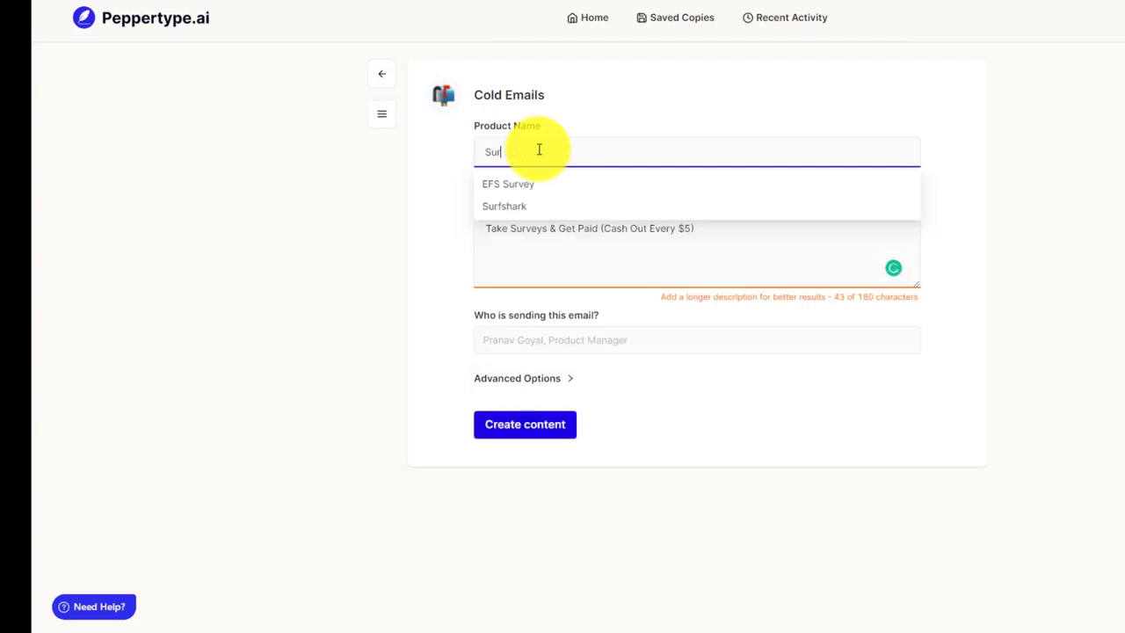
{"action": "type", "text": "vey Junkie"}
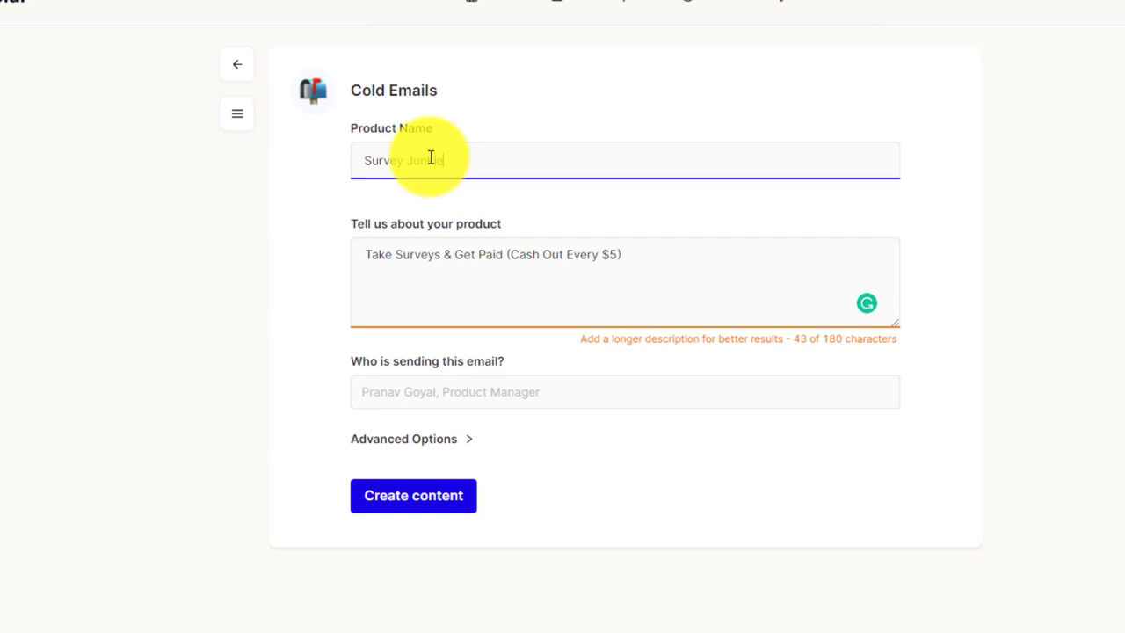
{"action": "left_click", "coordinate": [431, 403]}
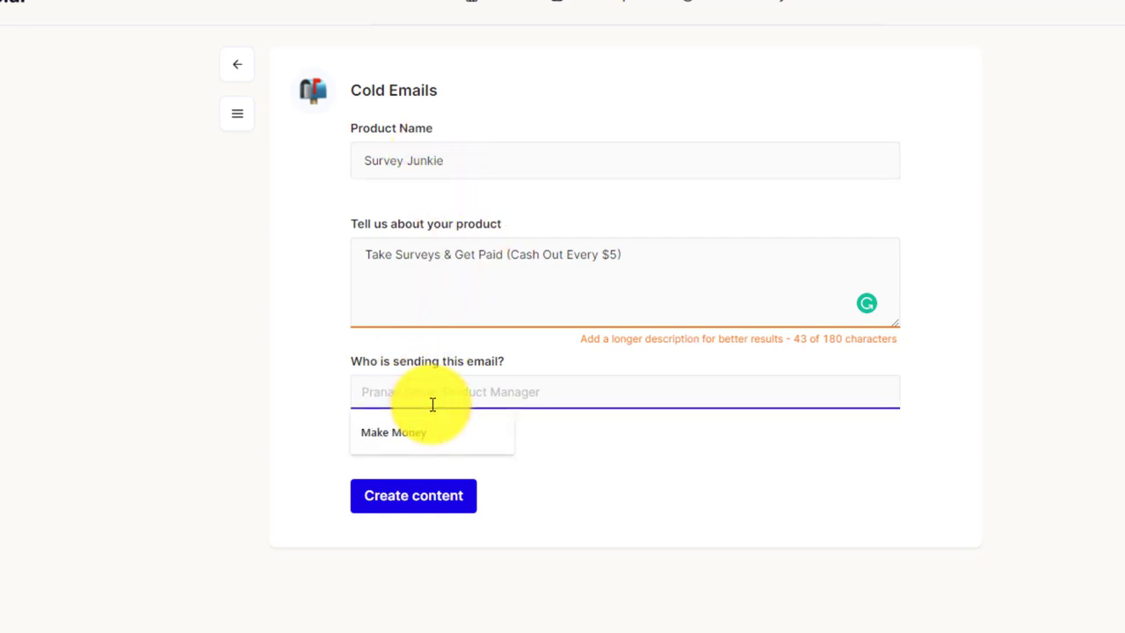
{"action": "type", "text": "Peter, Affiliates Manager"}
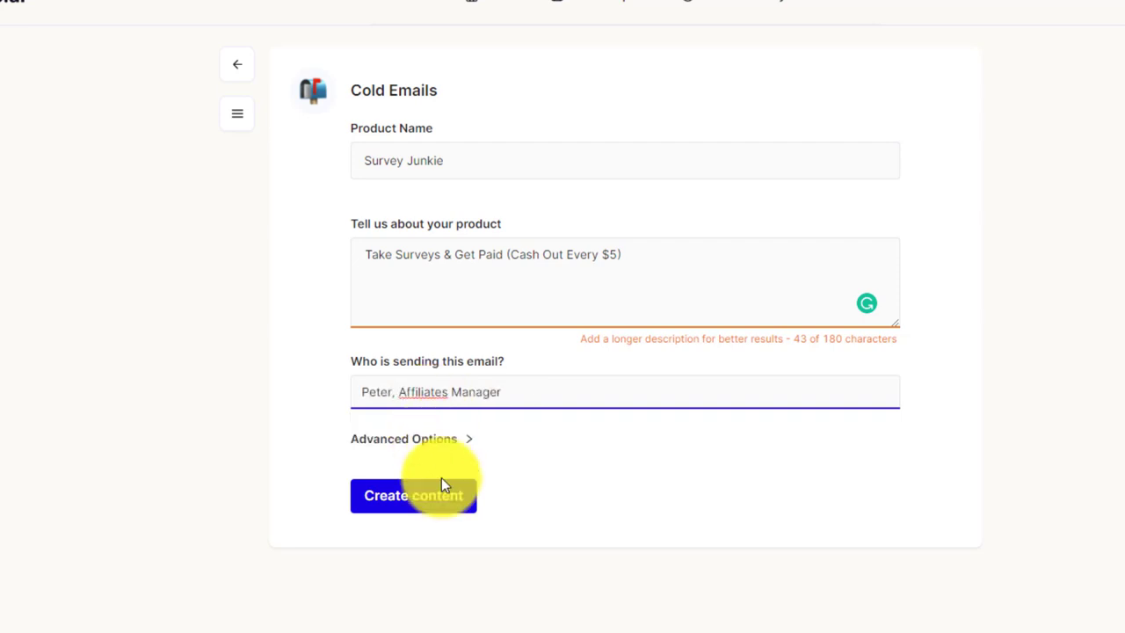
{"action": "left_click", "coordinate": [442, 499]}
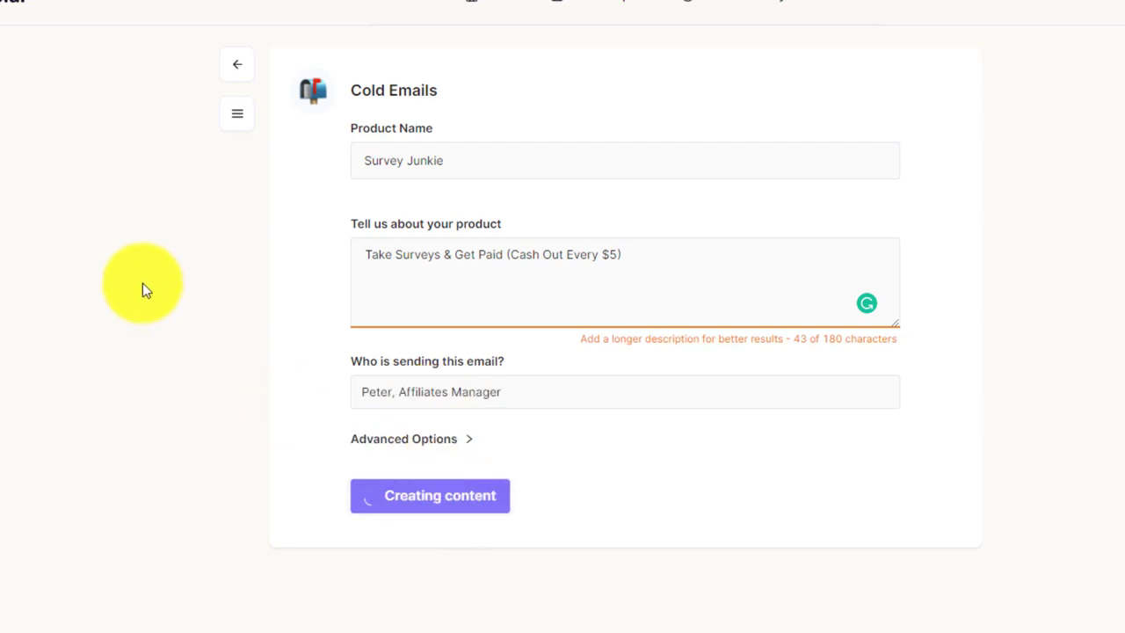
Copy the first of the two generated Survey Junkie cold emails.
{"action": "scroll", "coordinate": [293, 507], "scroll_direction": "down", "scroll_amount": 1}
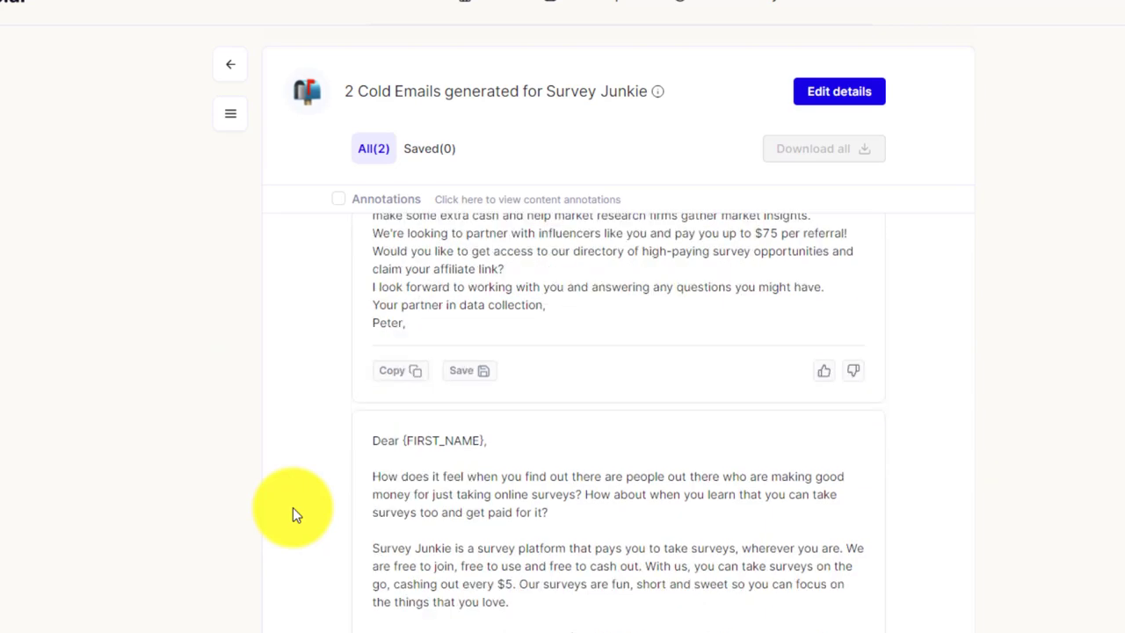
{"action": "scroll", "coordinate": [293, 507], "scroll_direction": "down", "scroll_amount": 2}
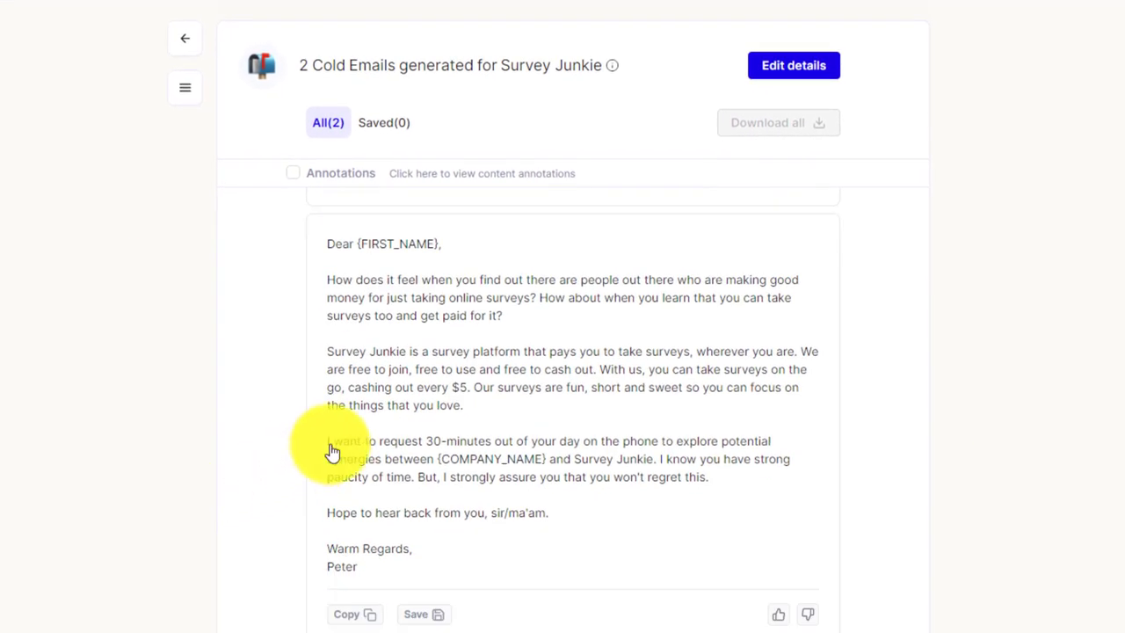
{"action": "scroll", "coordinate": [394, 451], "scroll_direction": "up", "scroll_amount": 3}
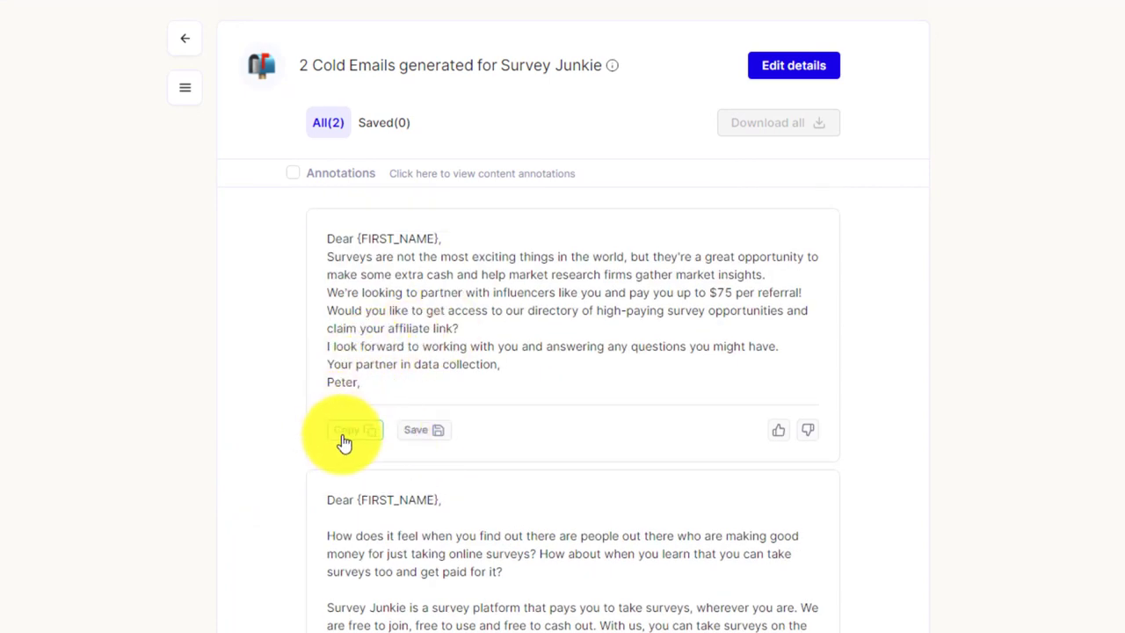
{"action": "left_click", "coordinate": [339, 431]}
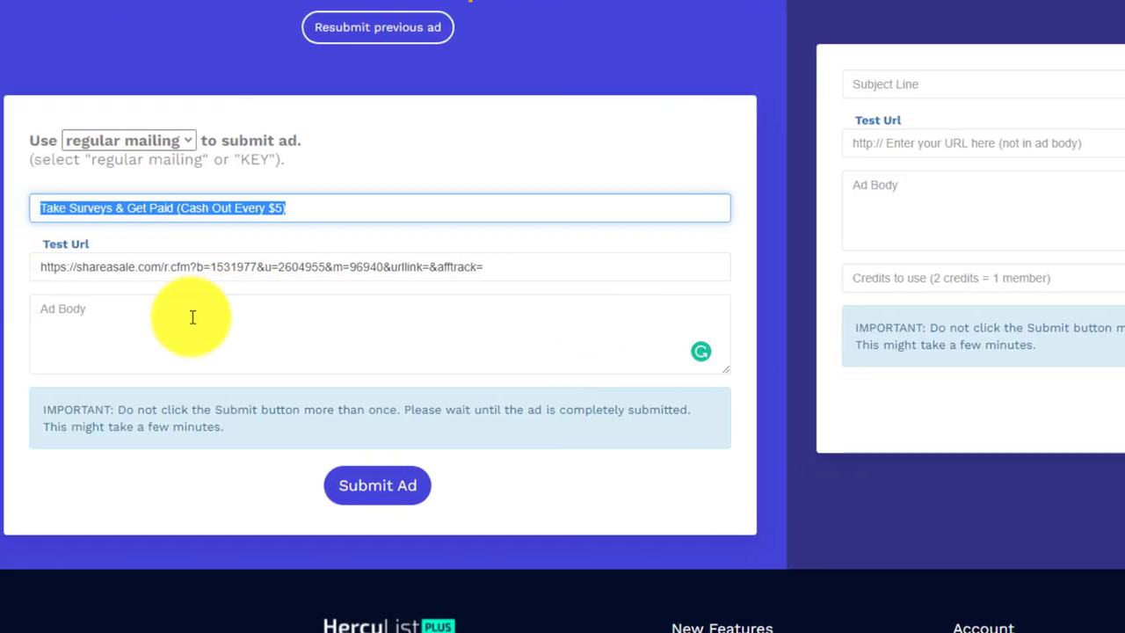
Paste the generated Survey Junkie cold email into the Ad Body and enlarge the box.
{"action": "right_click", "coordinate": [196, 321]}
{"action": "left_click", "coordinate": [236, 453]}
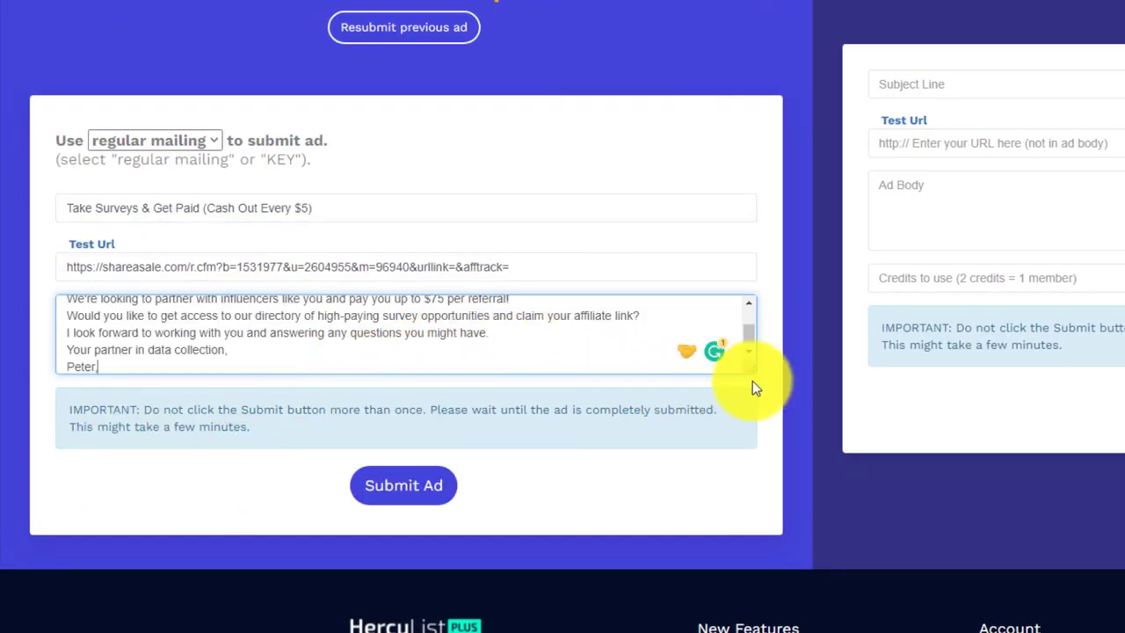
{"action": "left_click_drag", "start_coordinate": [752, 371], "coordinate": [783, 535]}
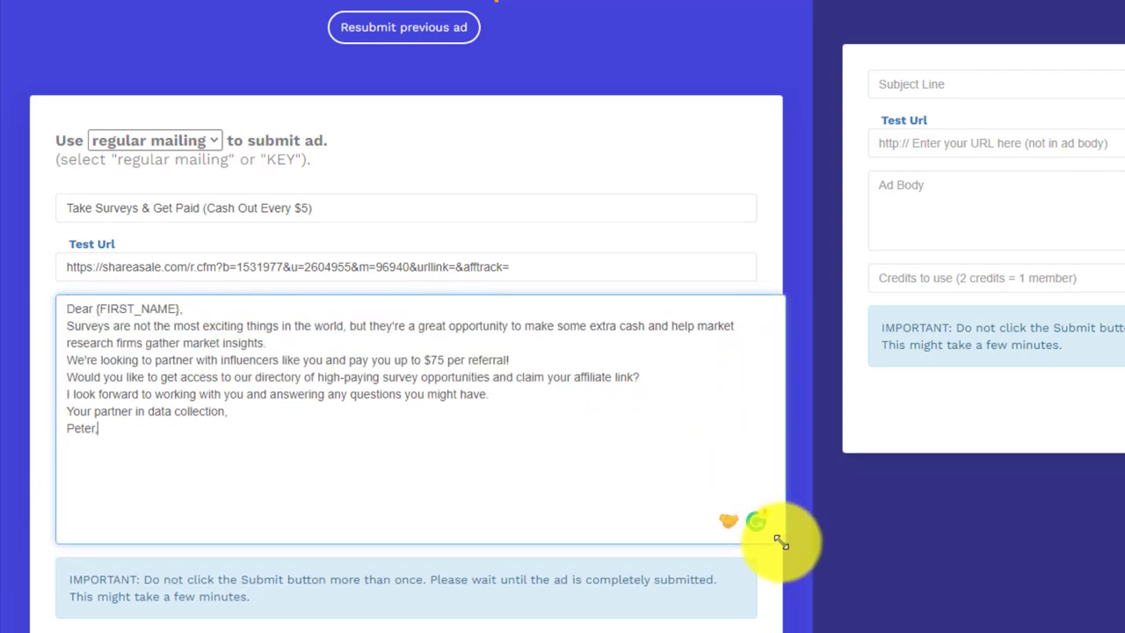
Add blank lines after the greeting, first paragraph, $75 referral offer and before the sign-off.
{"action": "left_click", "coordinate": [193, 314]}
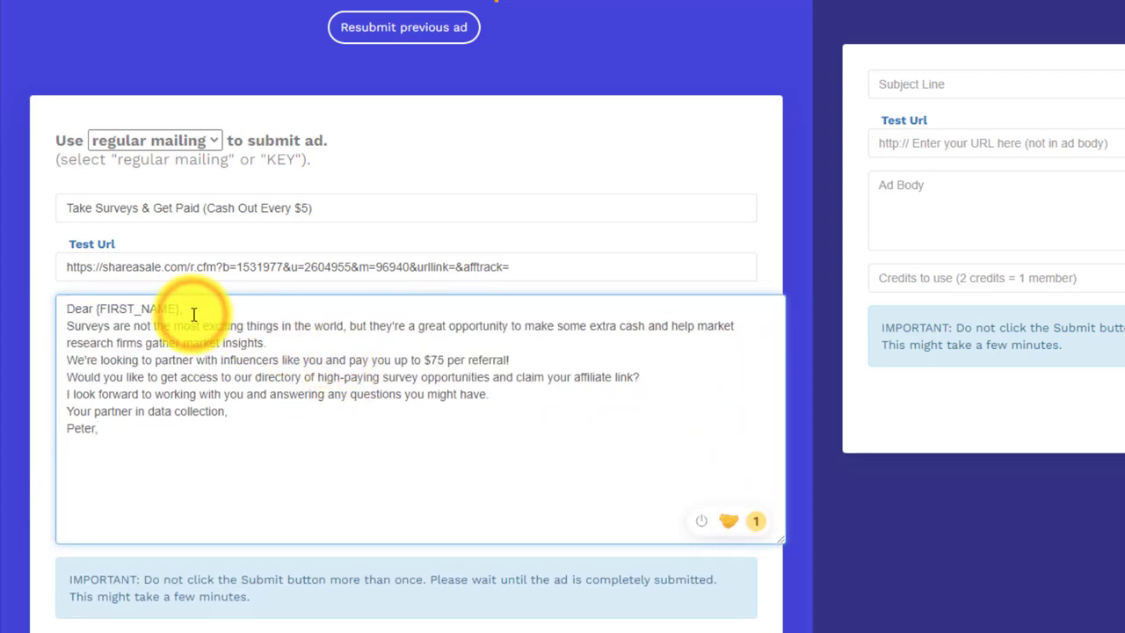
{"action": "key", "text": "Return"}
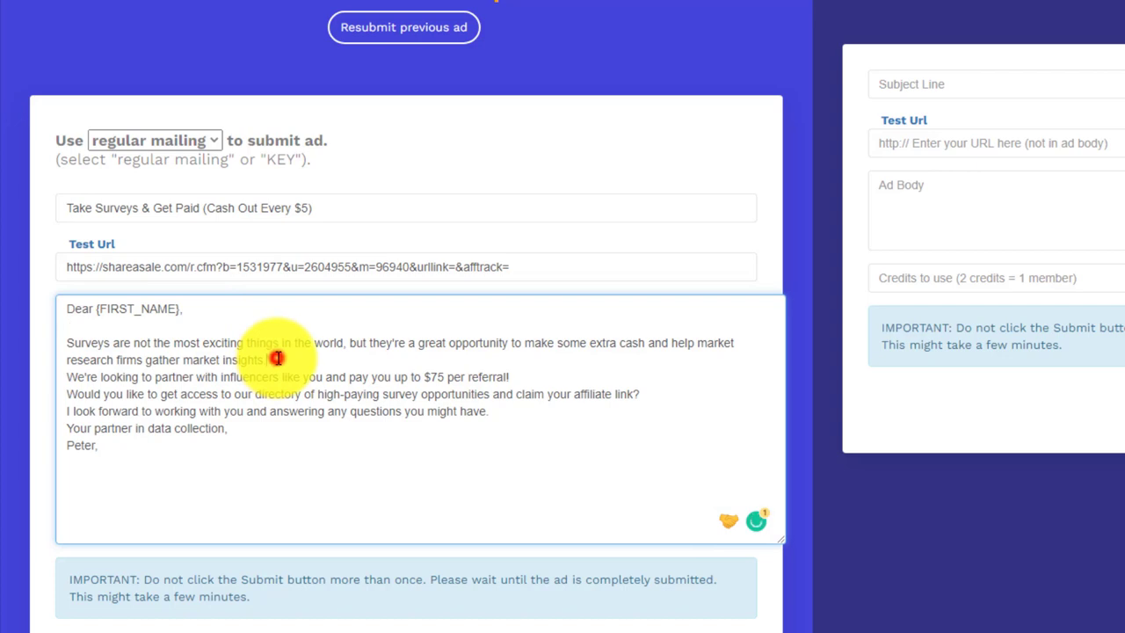
{"action": "left_click", "coordinate": [277, 359]}
{"action": "key", "text": "Return"}
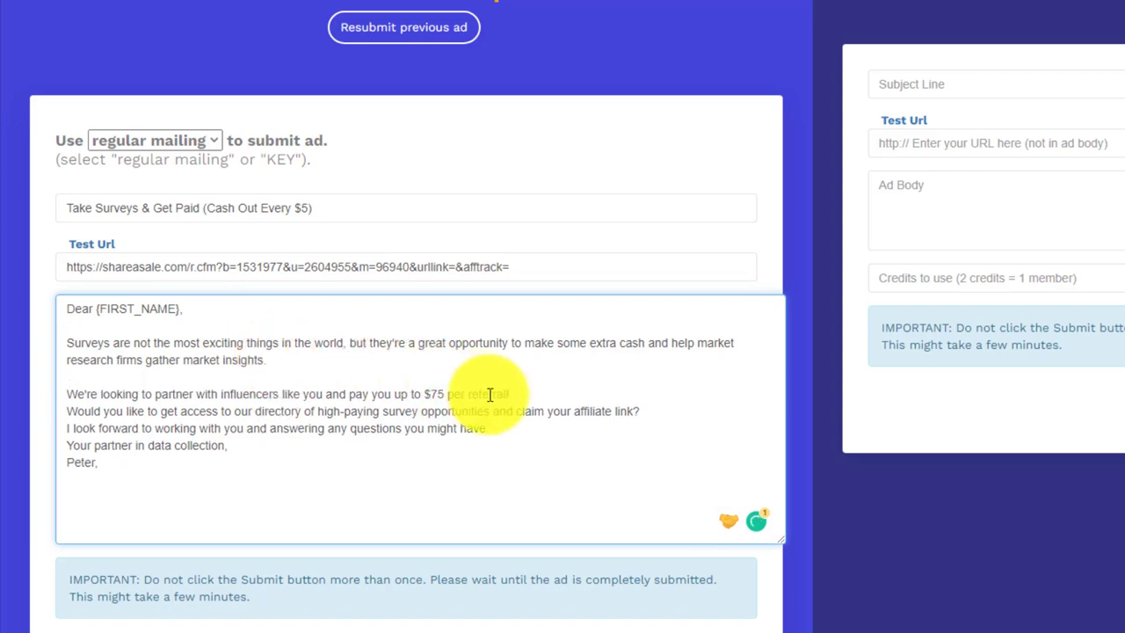
{"action": "left_click", "coordinate": [528, 395]}
{"action": "key", "text": "Return"}
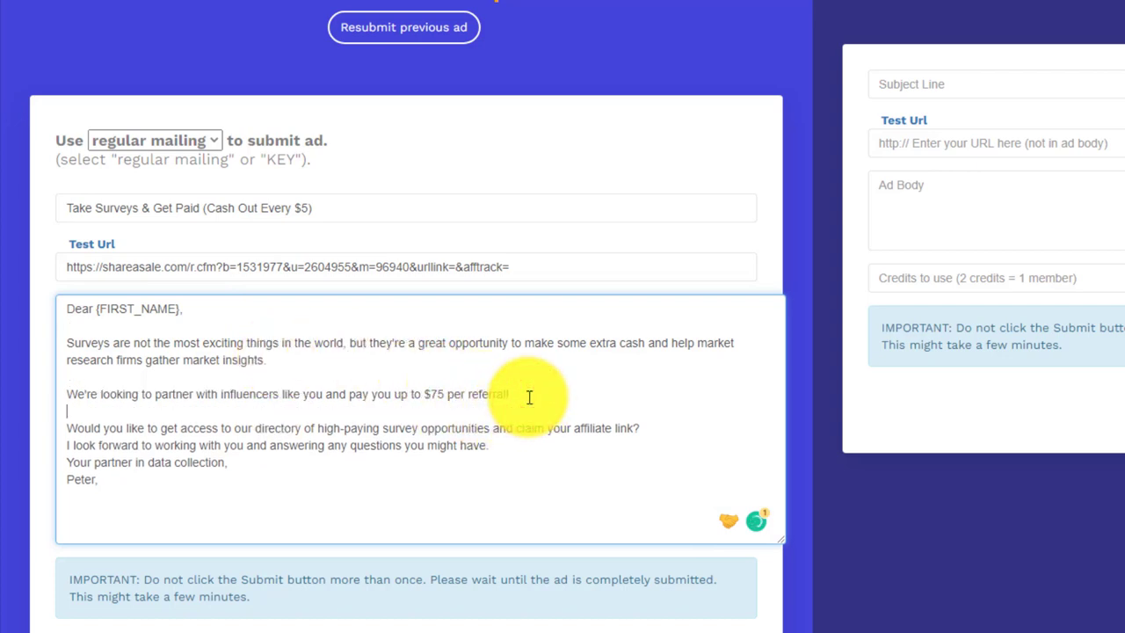
{"action": "left_click", "coordinate": [516, 448]}
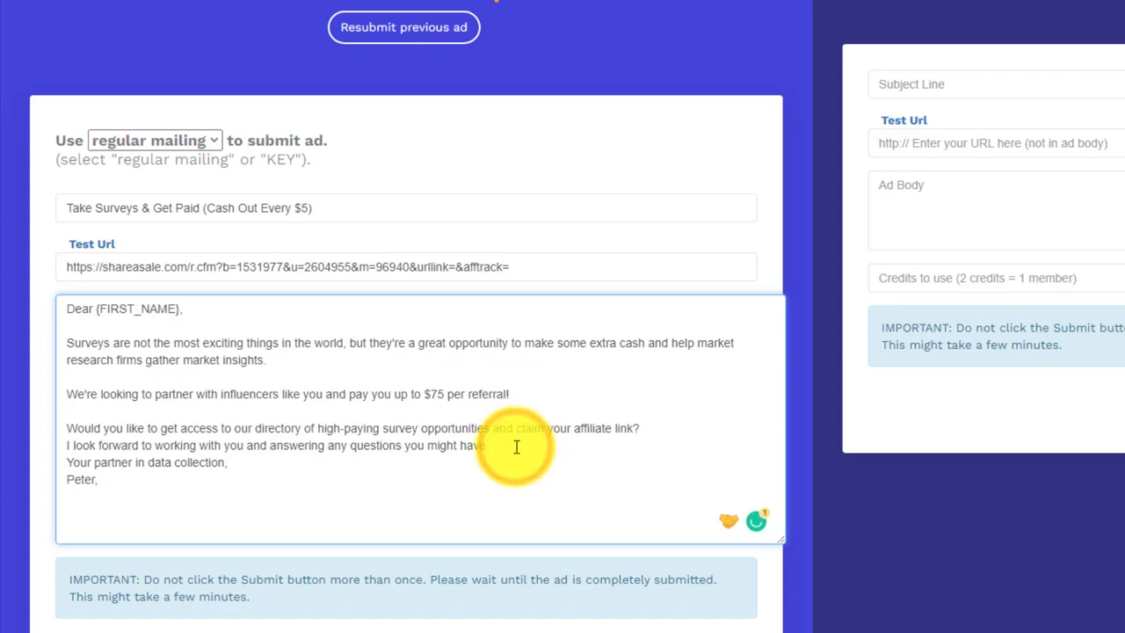
{"action": "key", "text": "Return"}
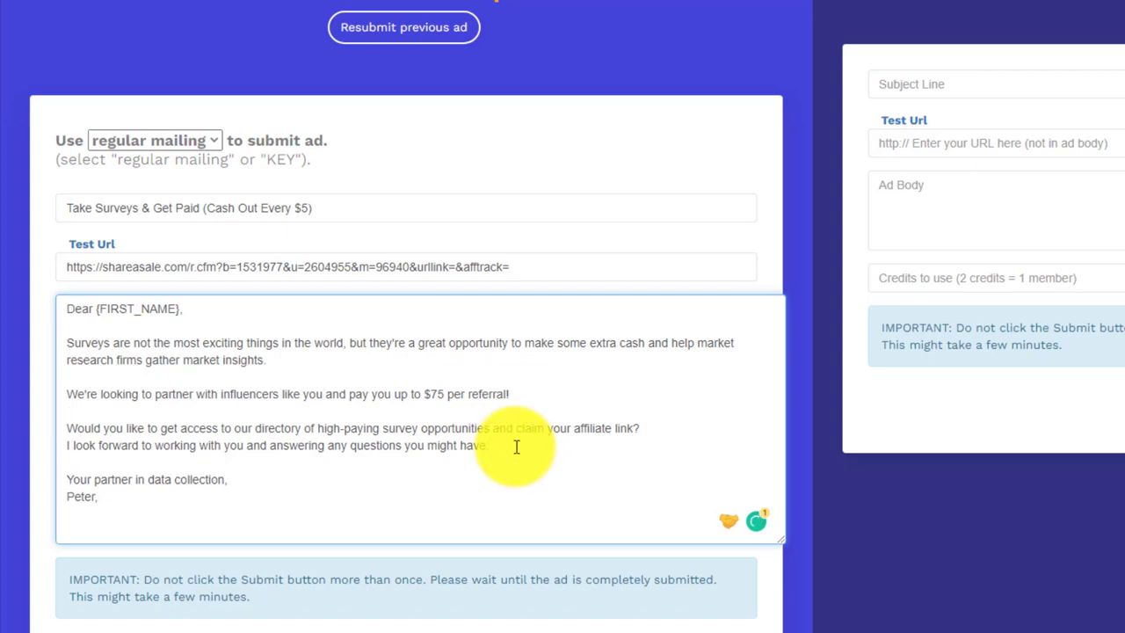
{"action": "scroll", "coordinate": [431, 237], "scroll_direction": "down", "scroll_amount": 2}
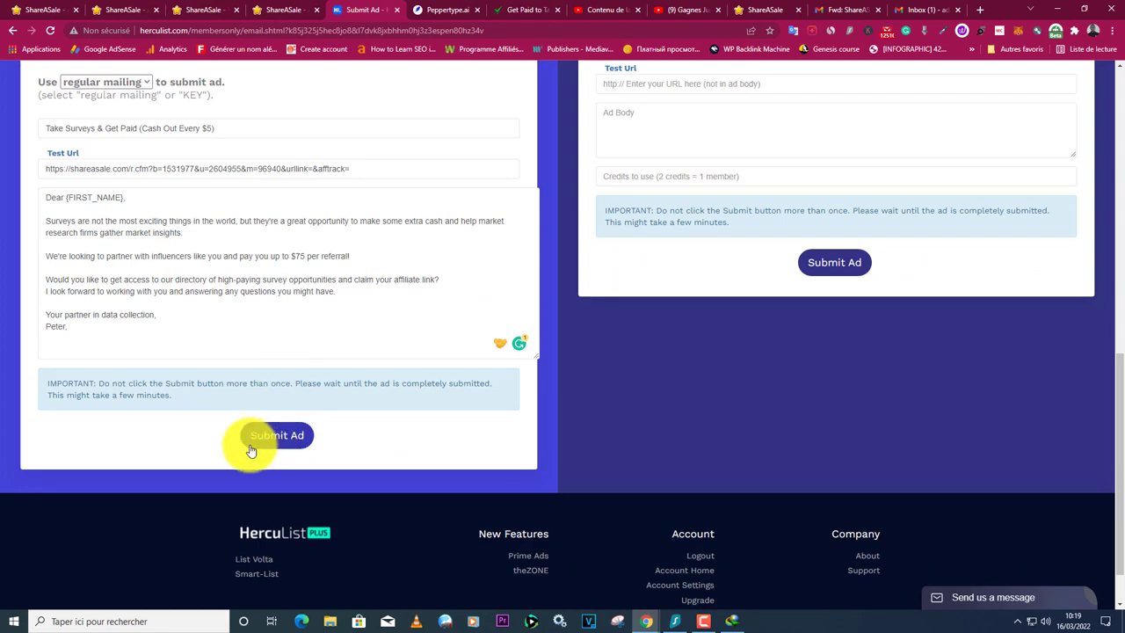
{"action": "scroll", "coordinate": [259, 381], "scroll_direction": "up", "scroll_amount": 2}
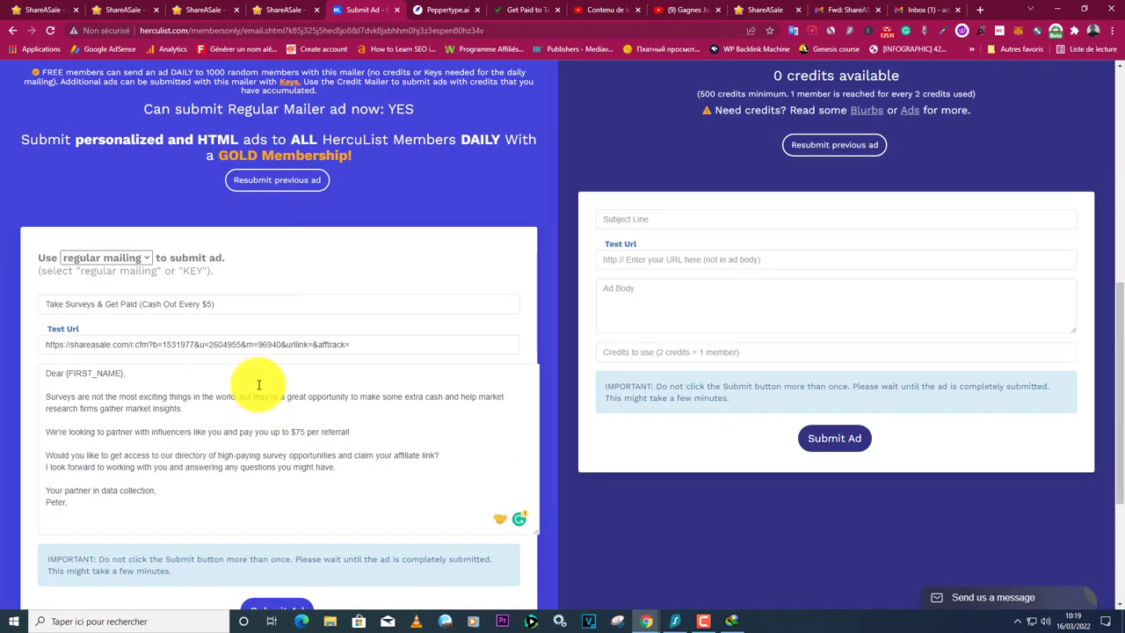
Submit the HercuList mailer ad for delivery to 1000 members.
{"action": "left_click", "coordinate": [276, 608]}
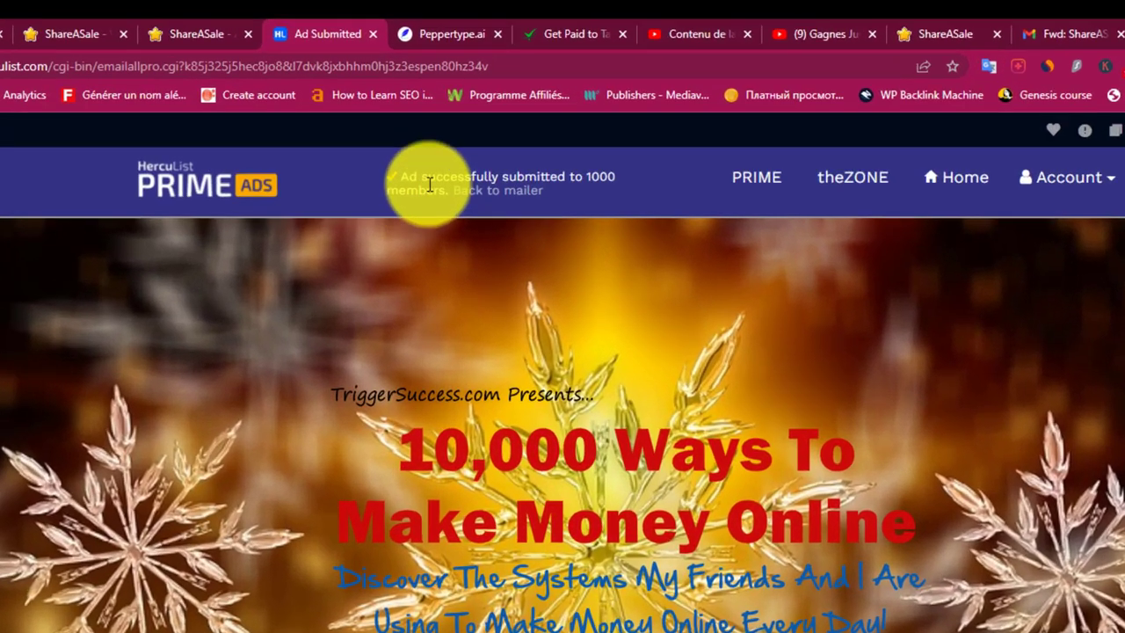